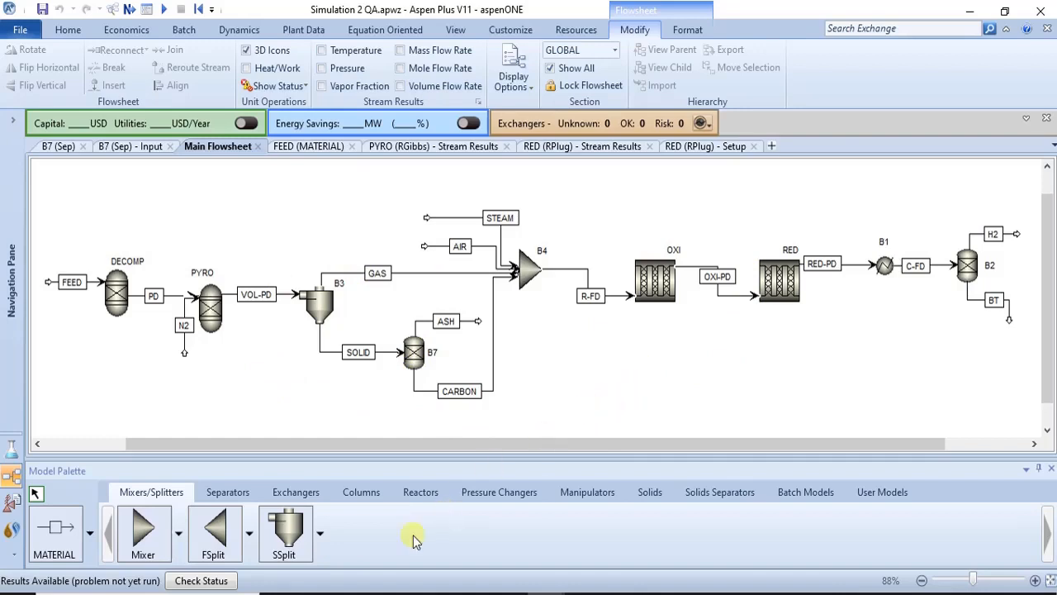
Switch to the METHANOL PRODUCTION PDF in the browser and read the production procedure, reactor feed note and reaction equation.
left_click(318, 593)
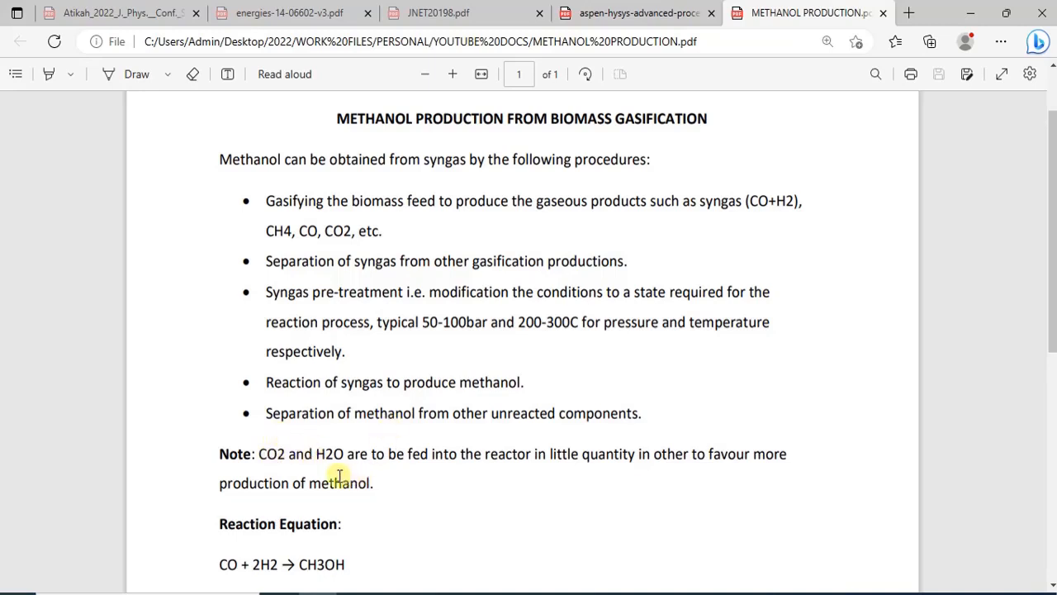
left_click_drag(1051, 306, 1051, 359)
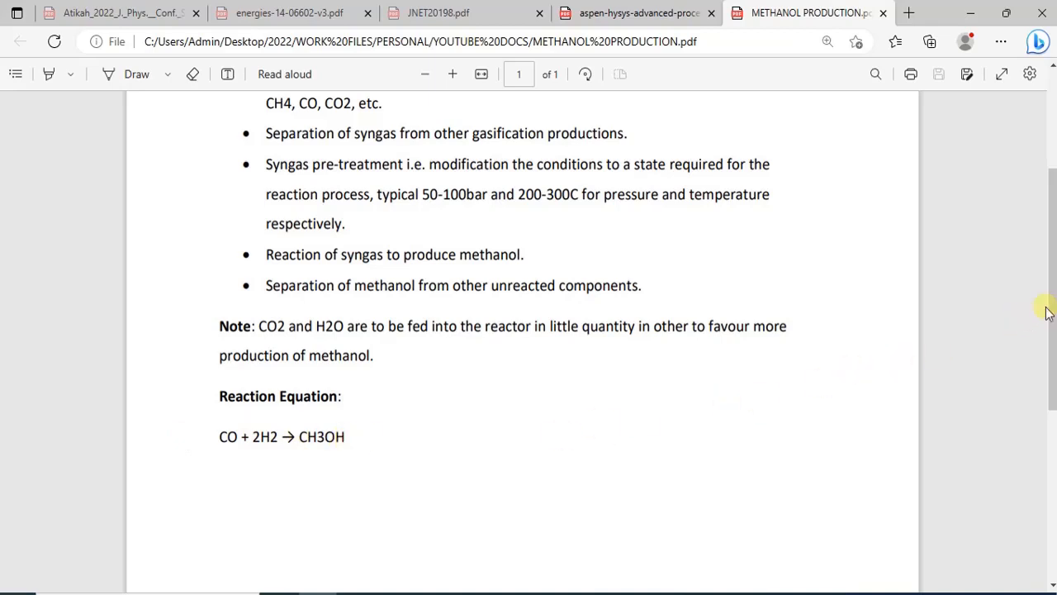
left_click_drag(1049, 313, 1051, 278)
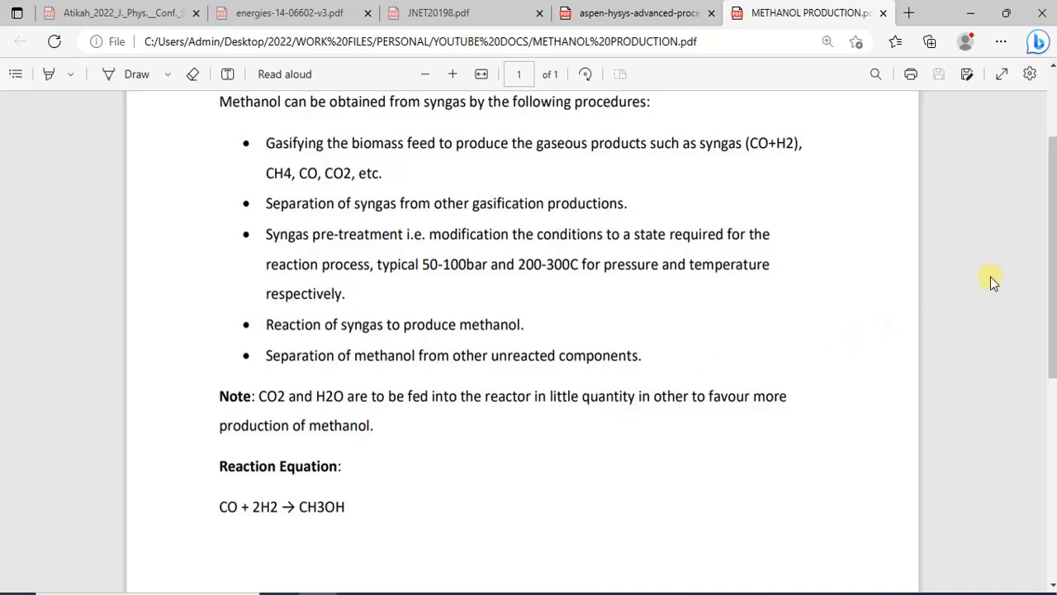
left_click_drag(1053, 237, 1036, 166)
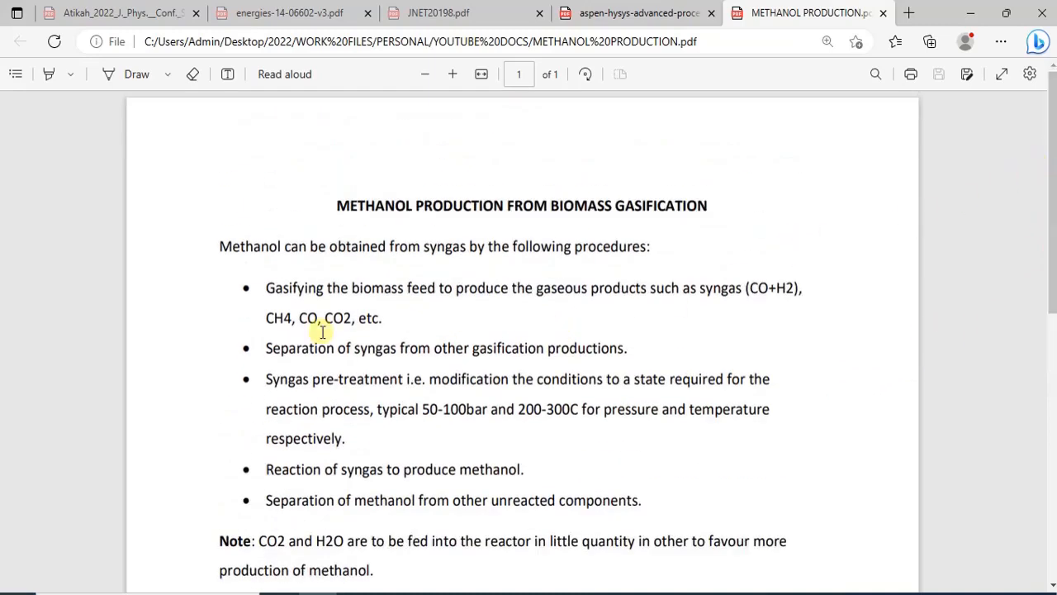
Switch back to Simulation 2 QA in Aspen Plus and add METHANOL to the component list in the Properties environment.
mouse_move(545, 593)
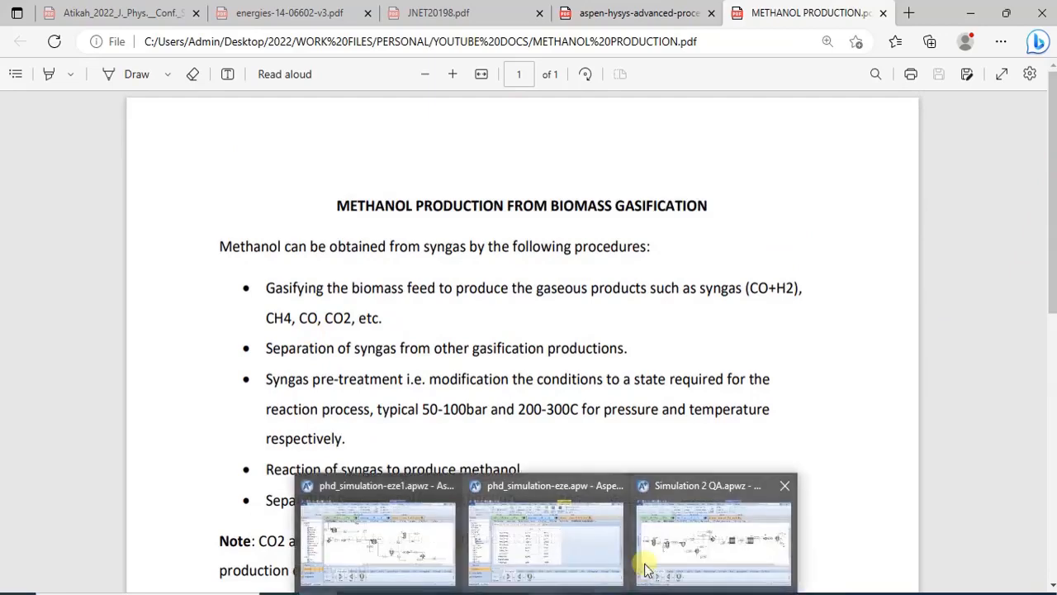
left_click(692, 546)
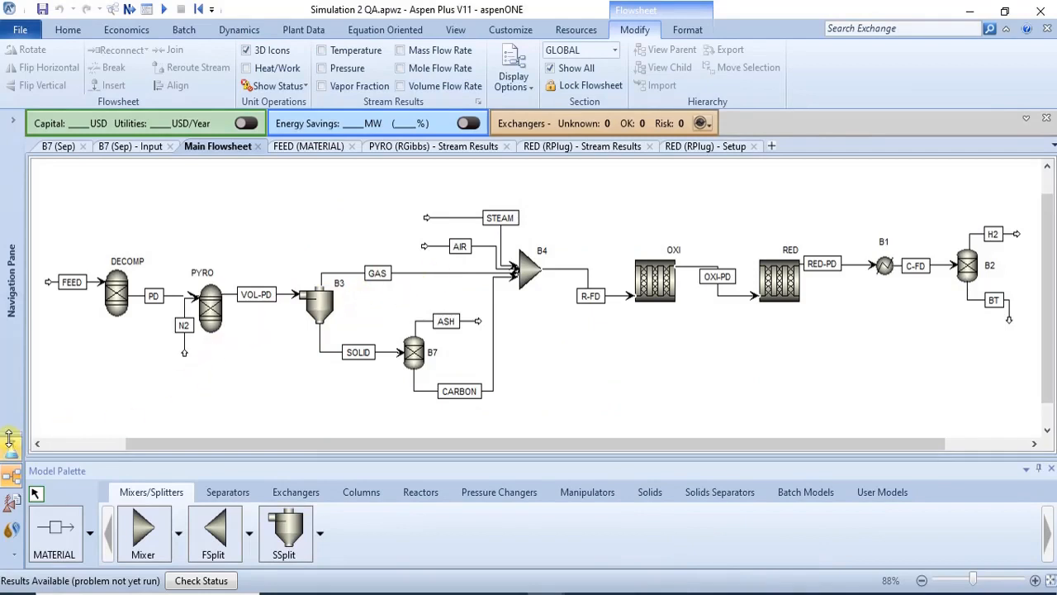
left_click(10, 439)
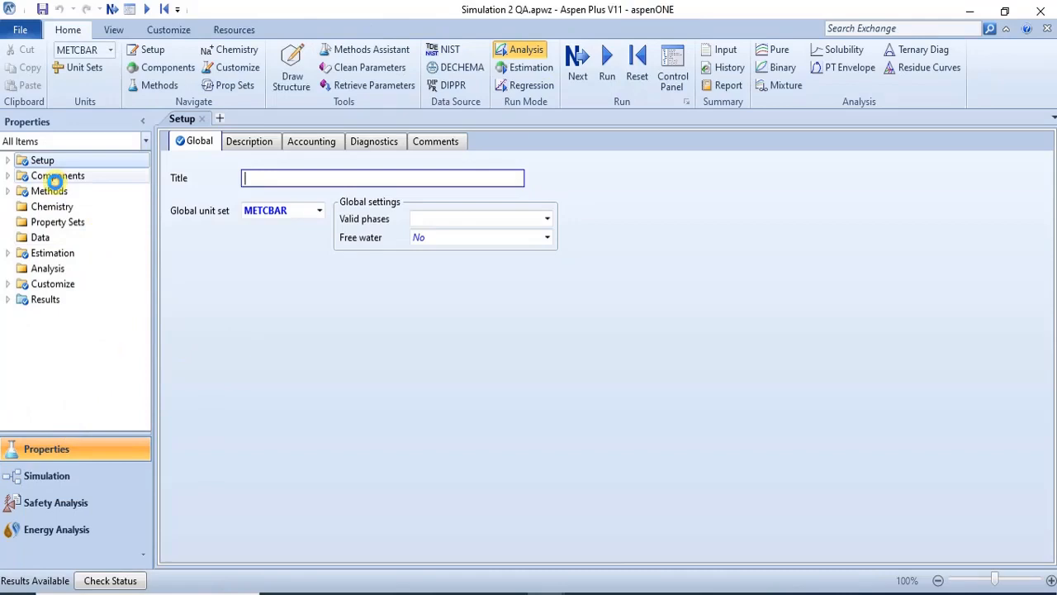
left_click(55, 180)
left_click(219, 467)
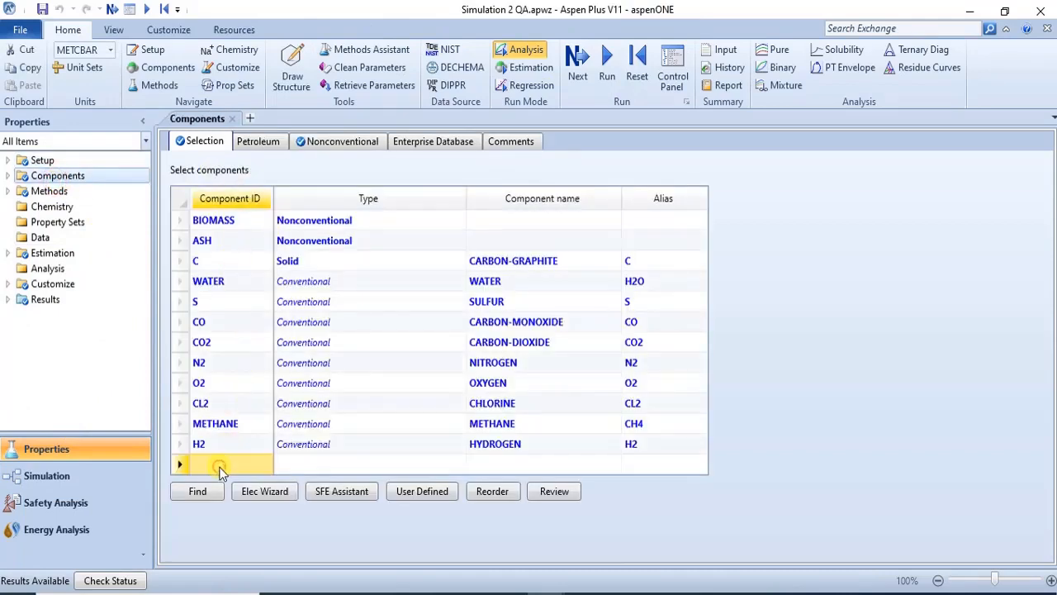
type("METHANOL")
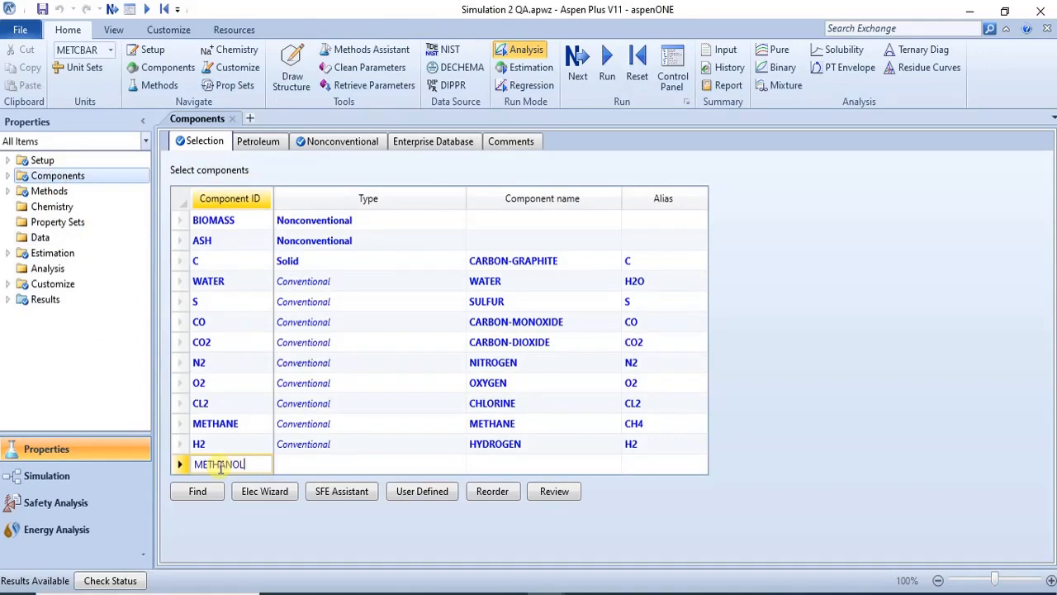
key("Return")
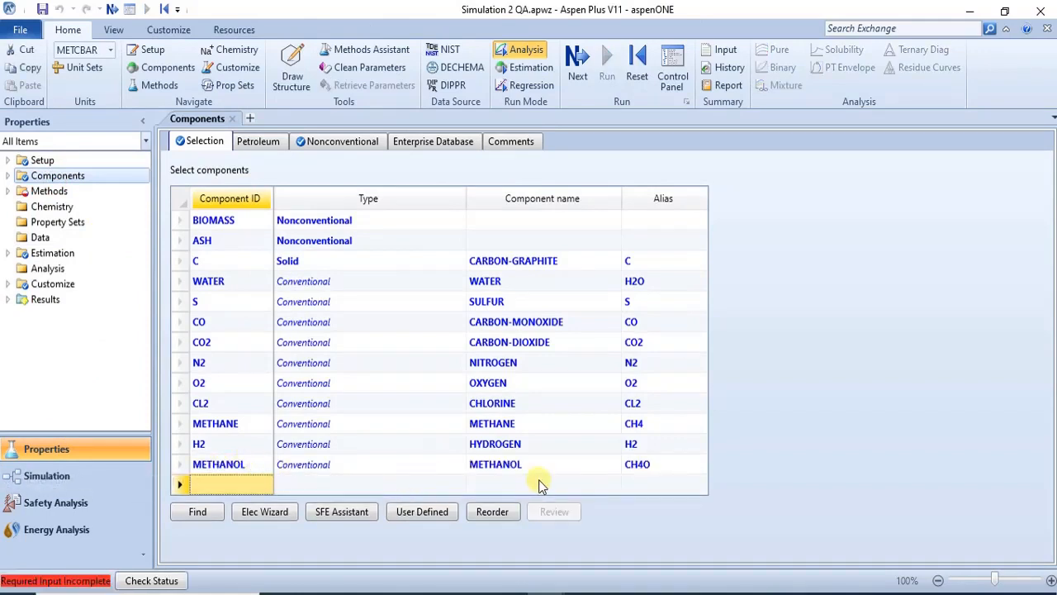
Fill in the PRKBV binary interaction parameters for the extended component list and return to the Simulation environment.
left_click(584, 94)
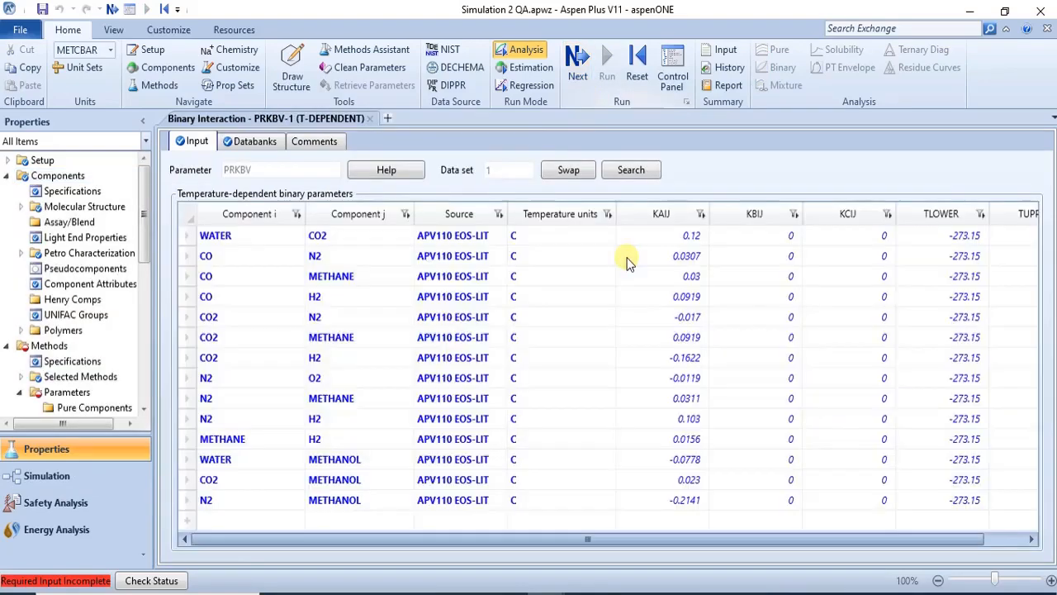
left_click(37, 177)
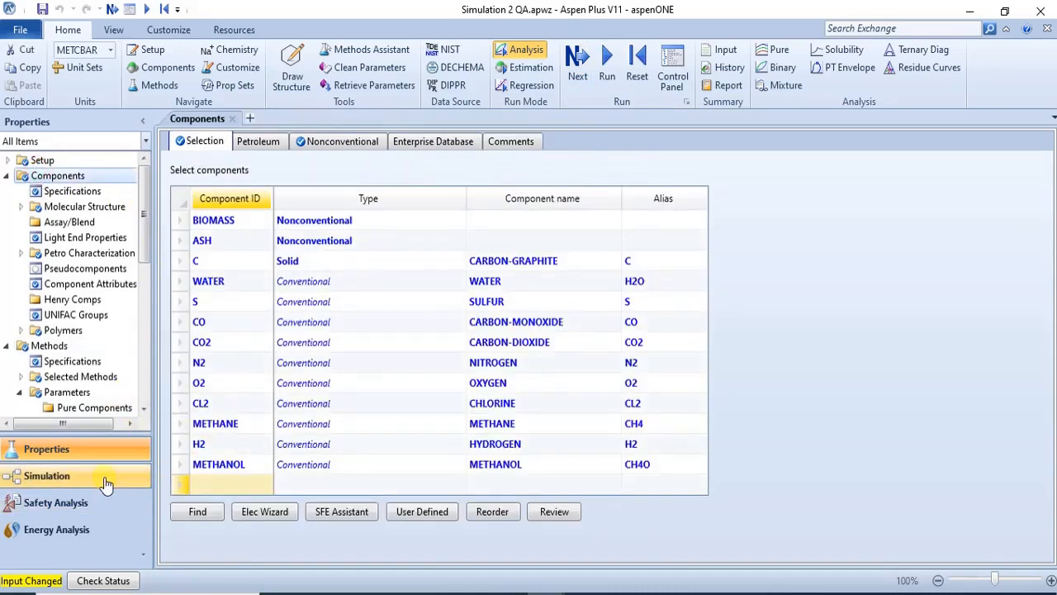
left_click(106, 482)
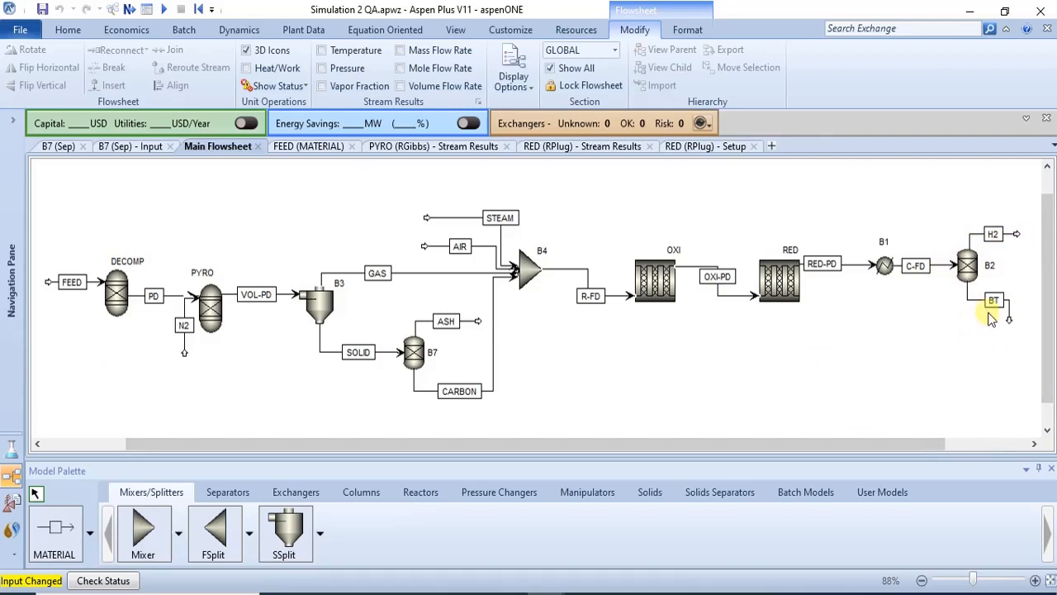
Open the B2 separator's specifications and set the CO split fraction to 1 for outlet stream H2.
left_click(967, 264)
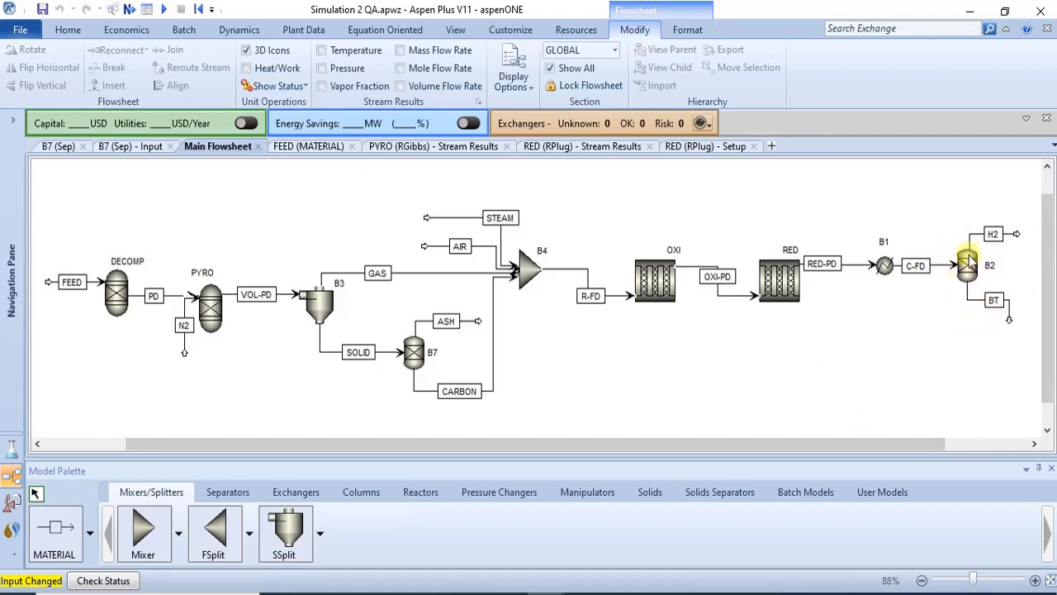
double_click(966, 267)
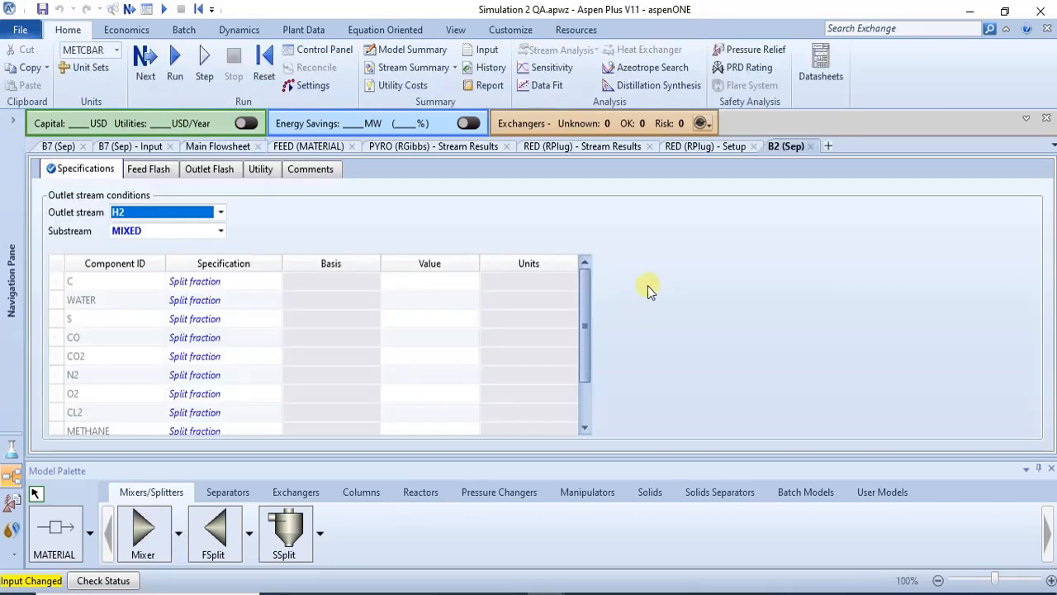
scroll(586, 326, "down", 1)
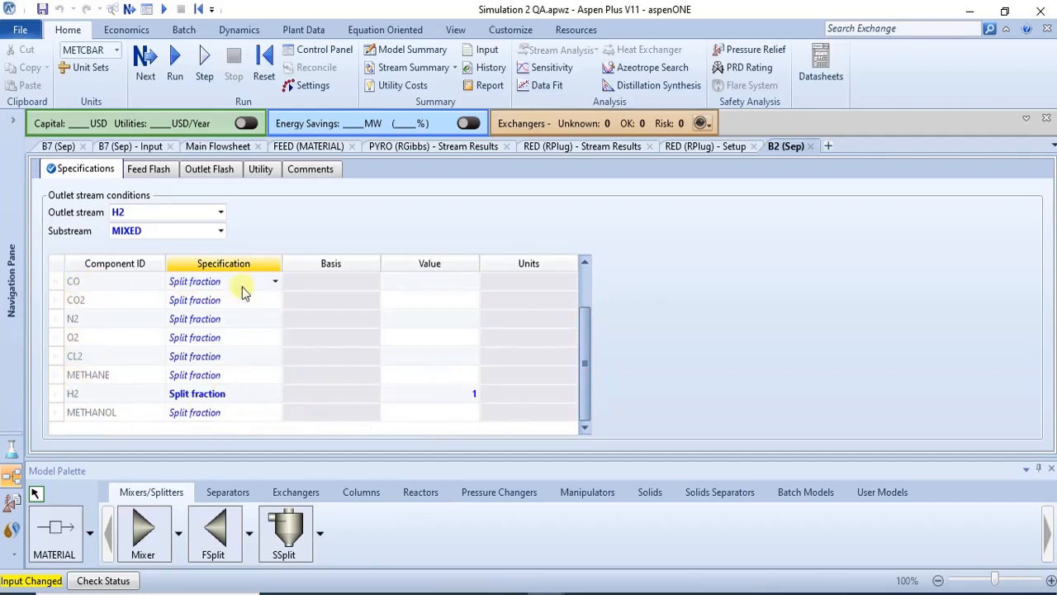
left_click(425, 282)
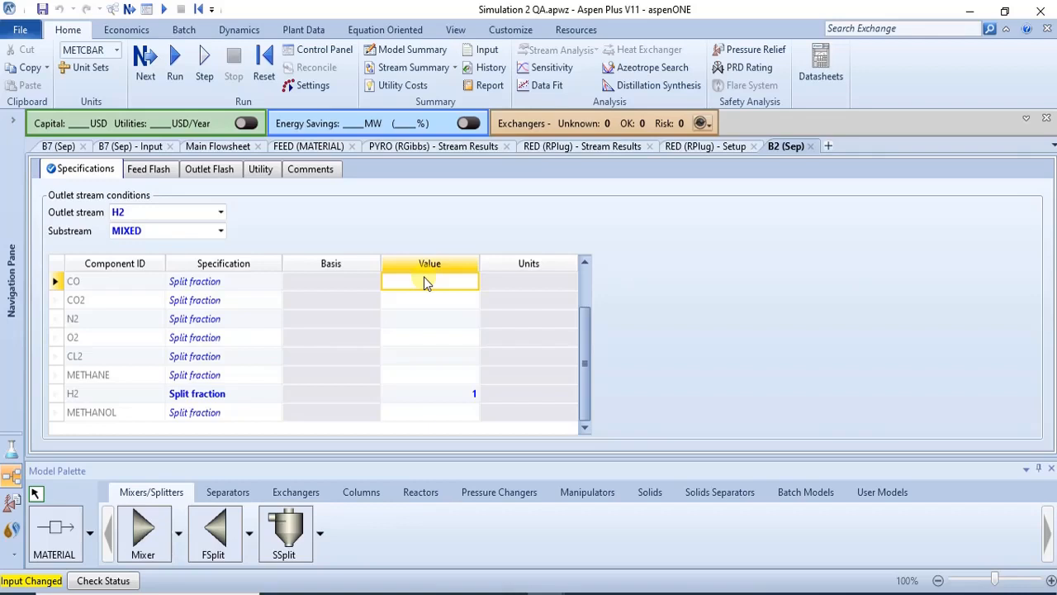
type("1")
key("Return")
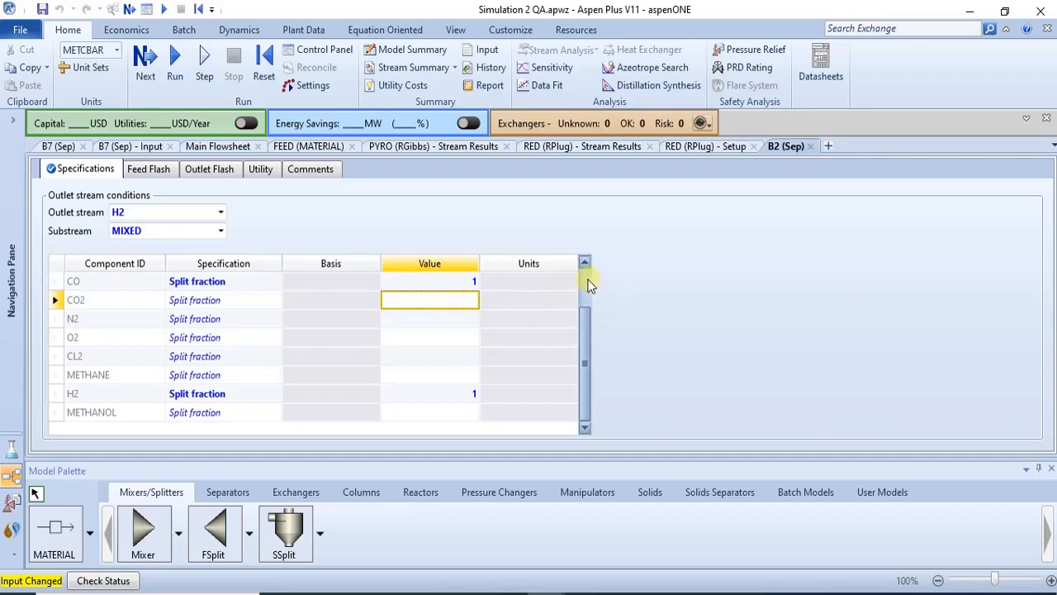
Recheck the PDF's feed note, and set the CO2 and WATER split fractions to 0.05 for B2's H2 outlet.
scroll(585, 265, "up", 1)
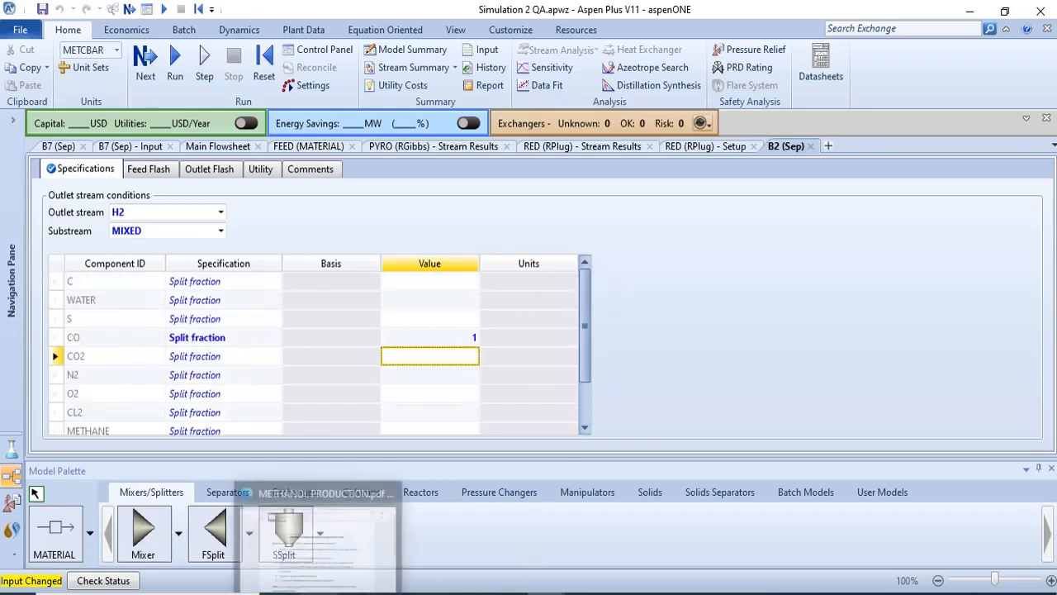
left_click(323, 547)
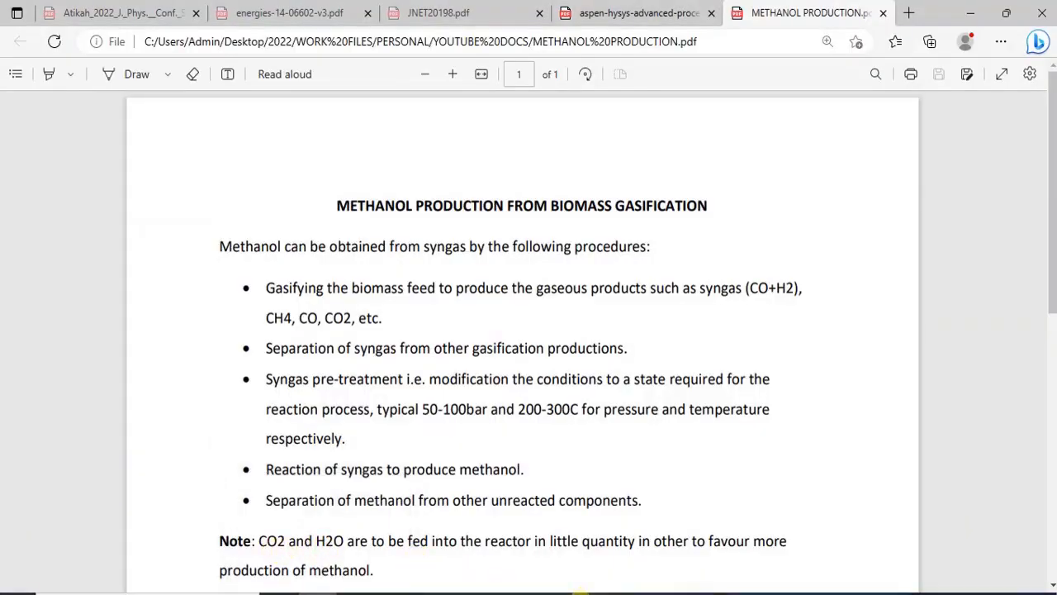
left_click(731, 564)
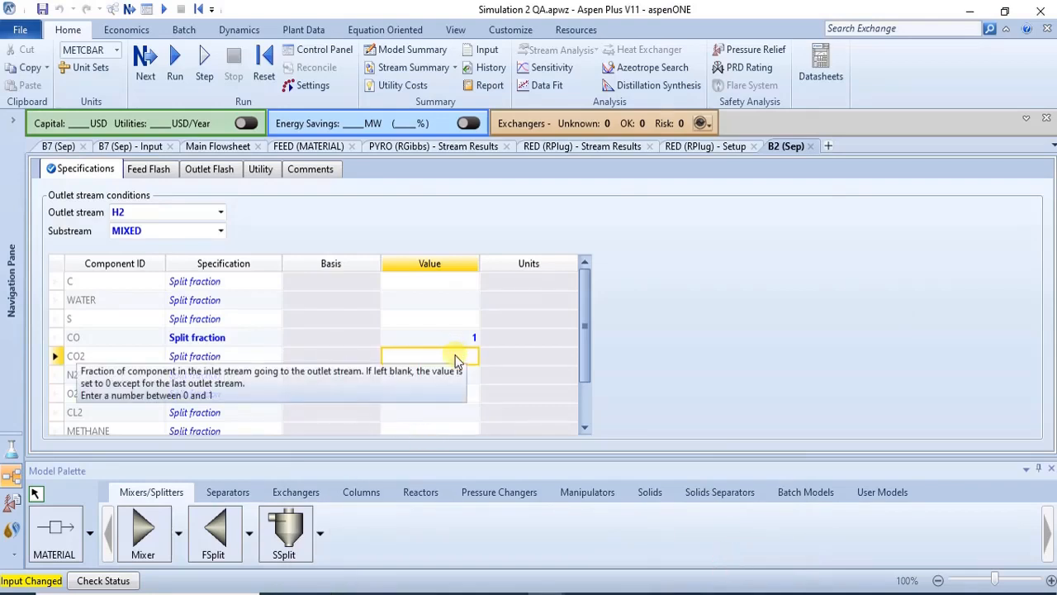
type("0.05")
key("Return")
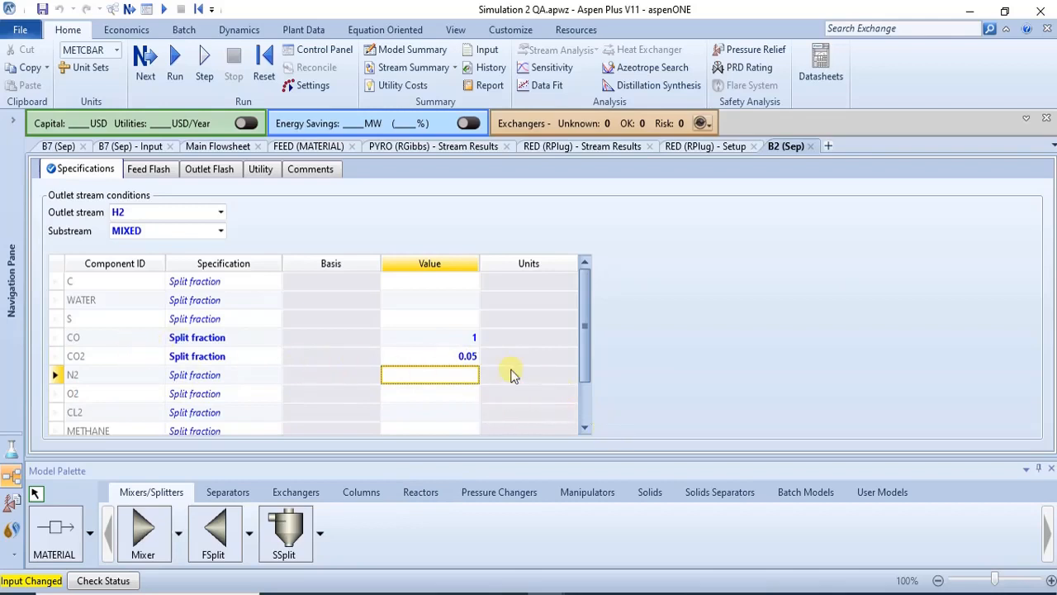
left_click(421, 299)
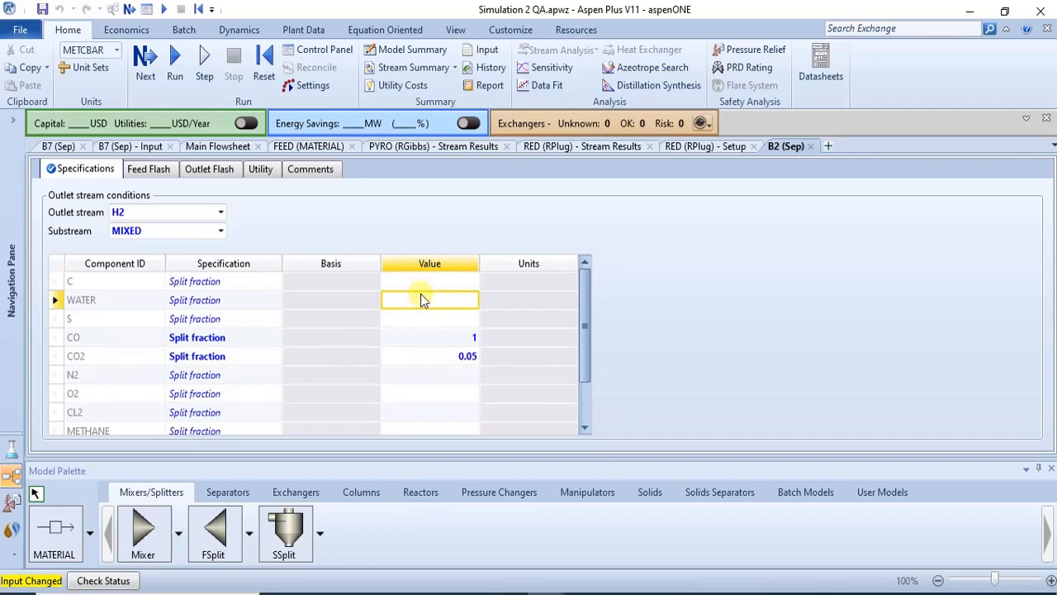
left_click(421, 300)
key("Return")
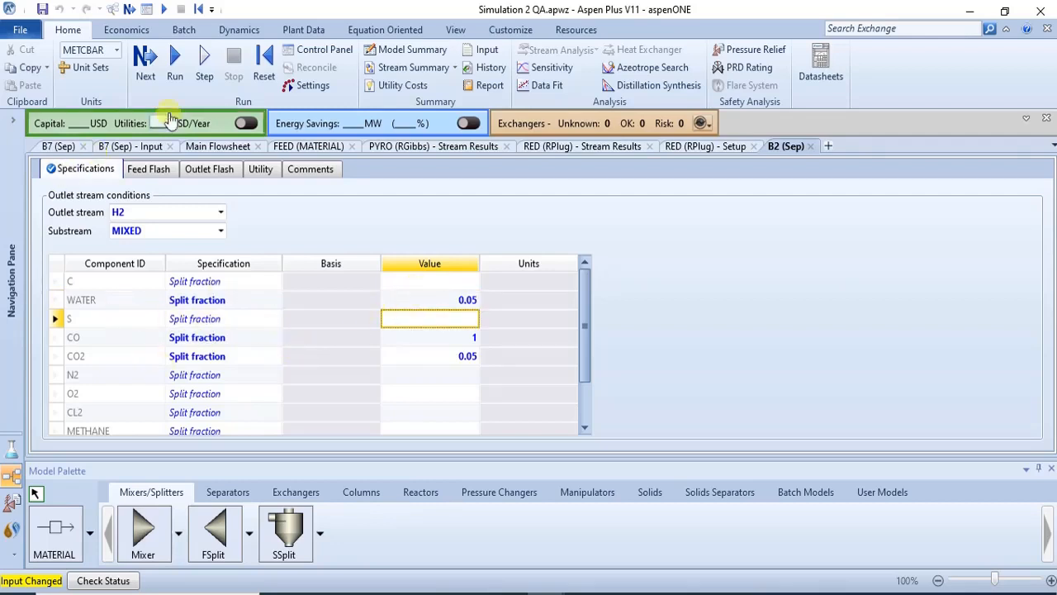
Run the simulation and examine the component mass flows in the B2 separator's stream results.
left_click(174, 72)
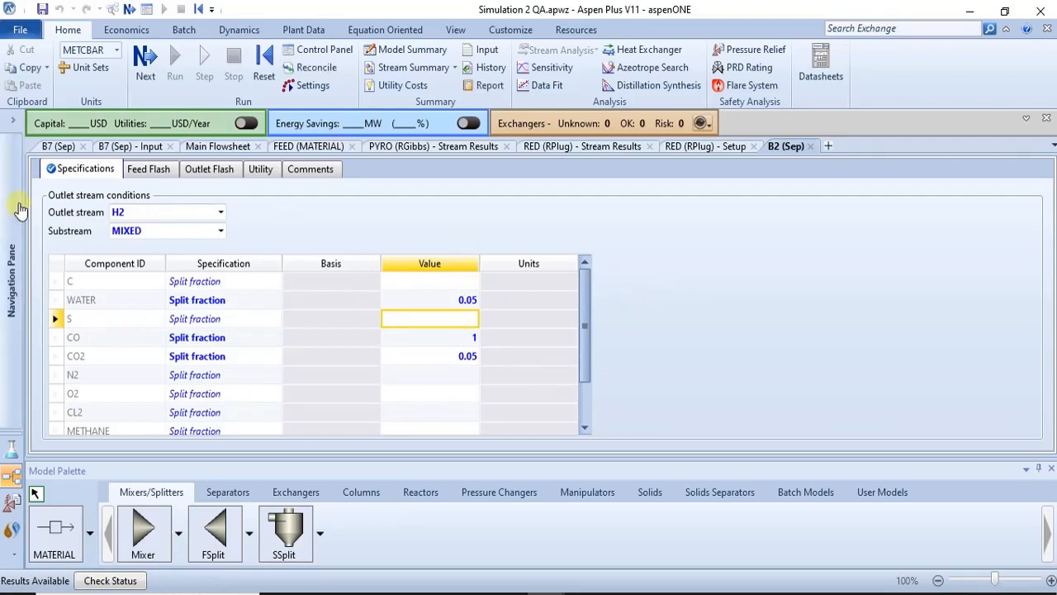
left_click(13, 120)
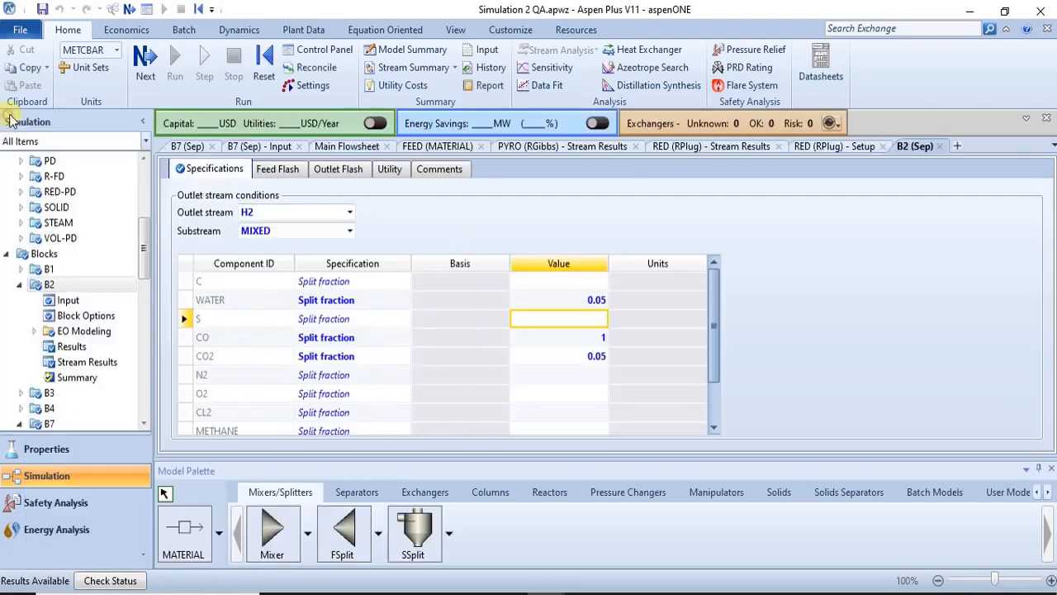
left_click(116, 362)
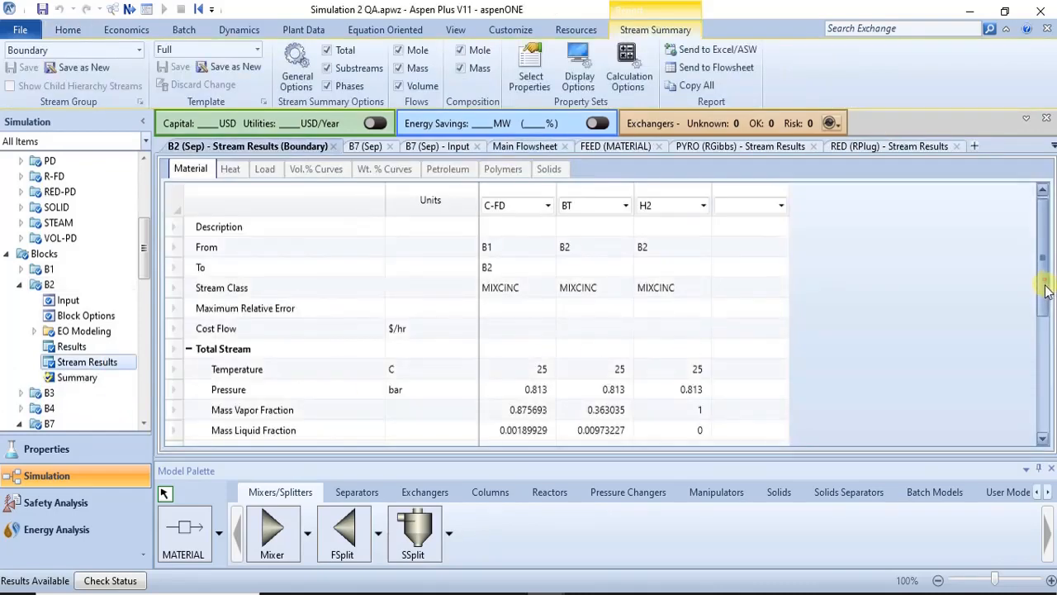
scroll(1048, 285, "down", 4)
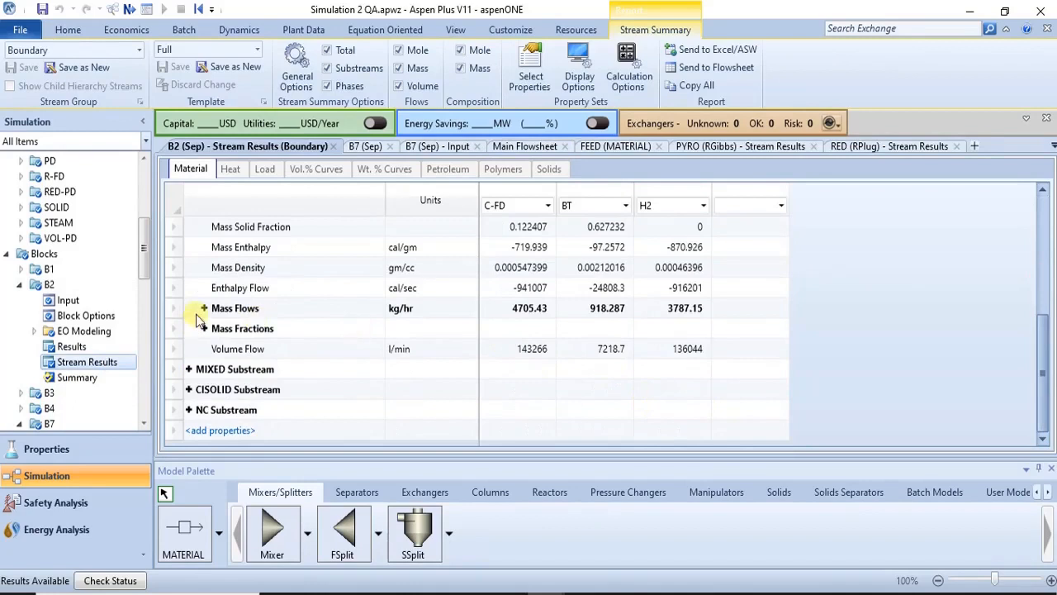
left_click(204, 308)
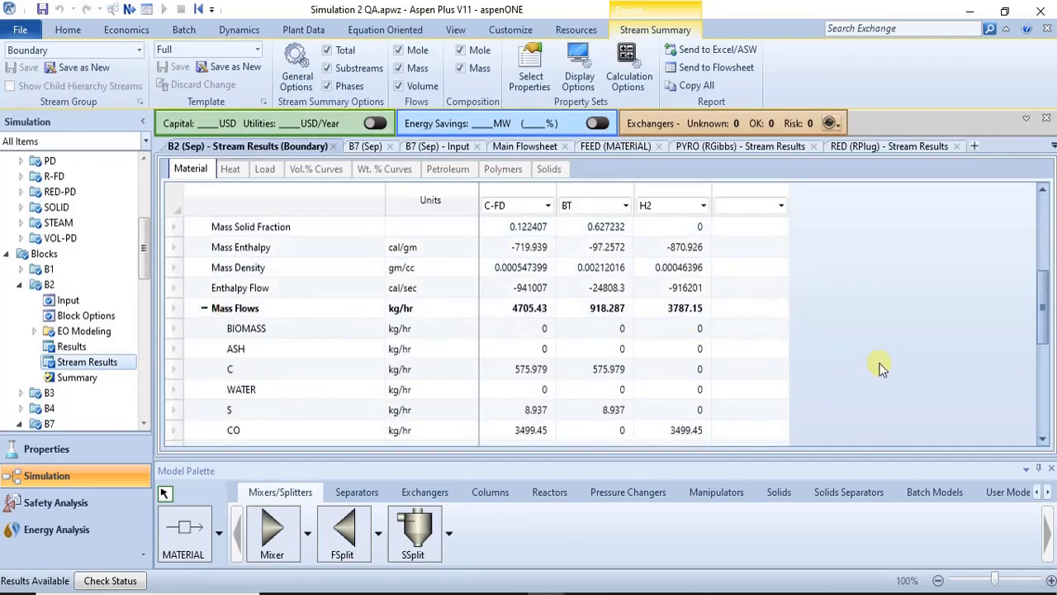
left_click_drag(1042, 307, 1050, 375)
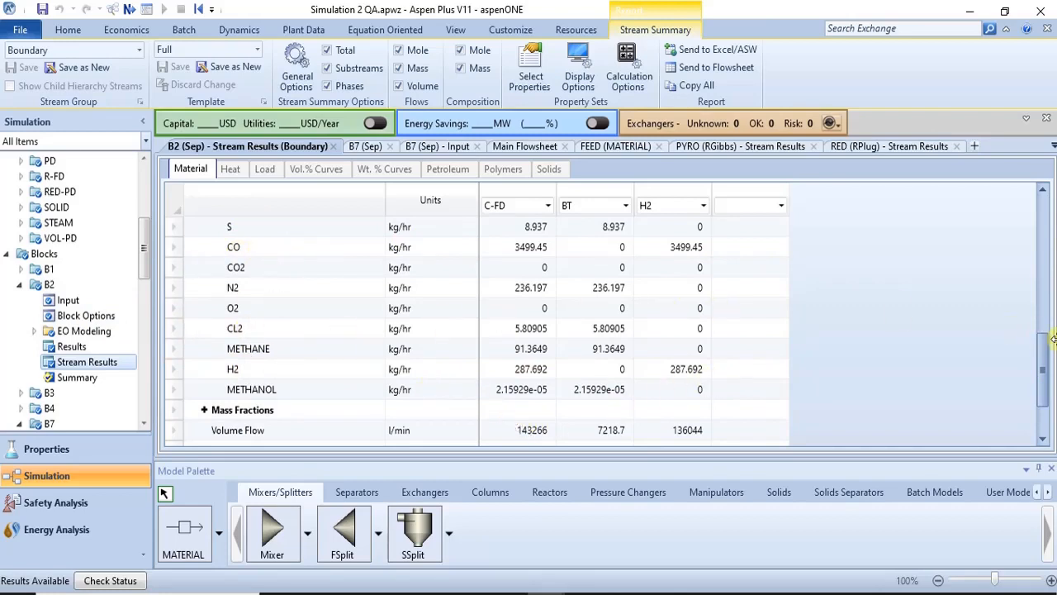
left_click_drag(1044, 362, 1041, 321)
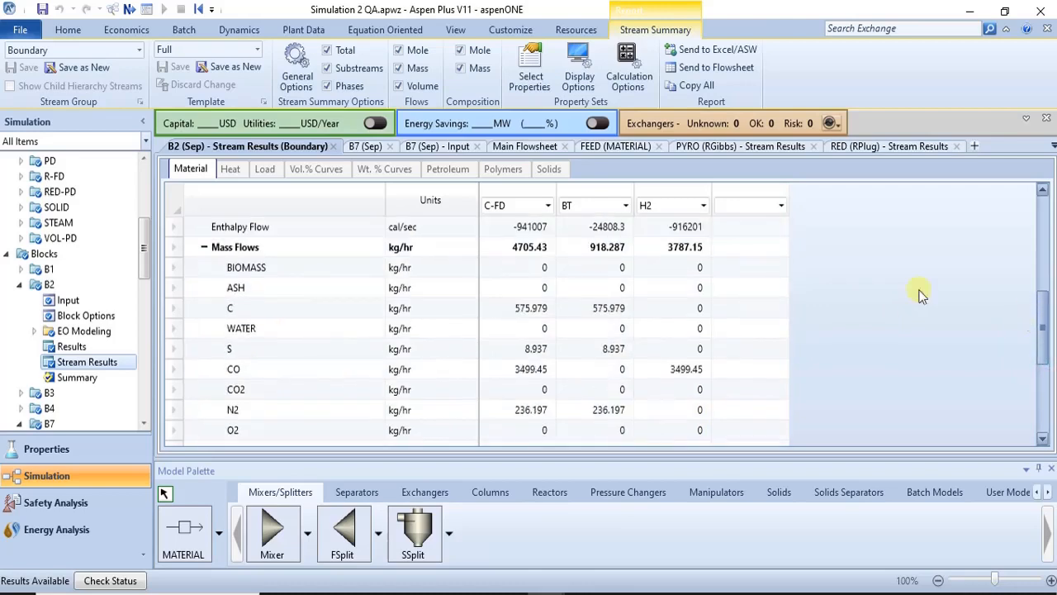
left_click(334, 147)
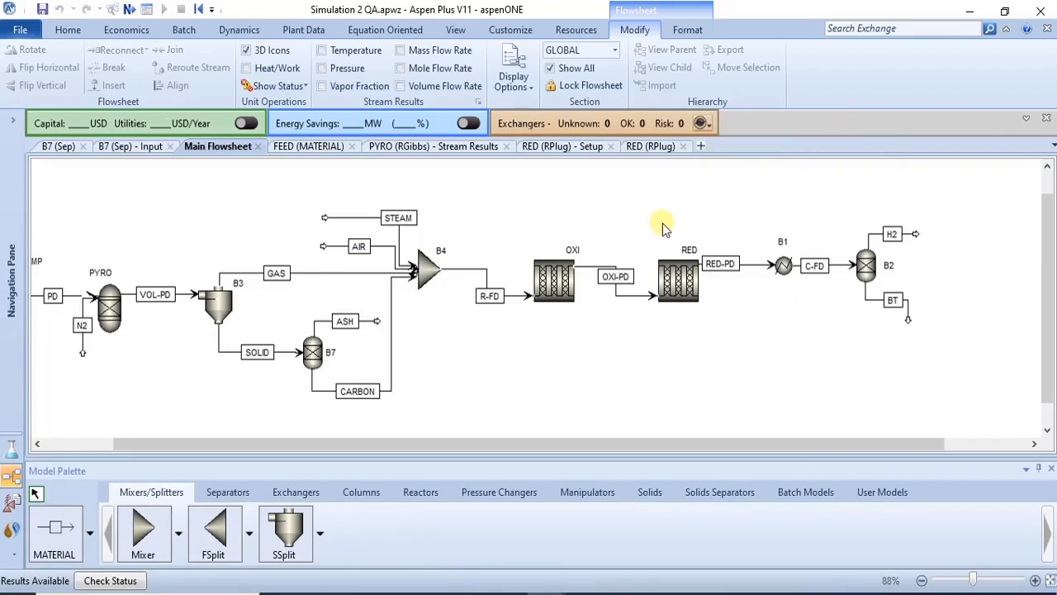
Open the stream results of the RED plug-flow reactor.
left_click(684, 284)
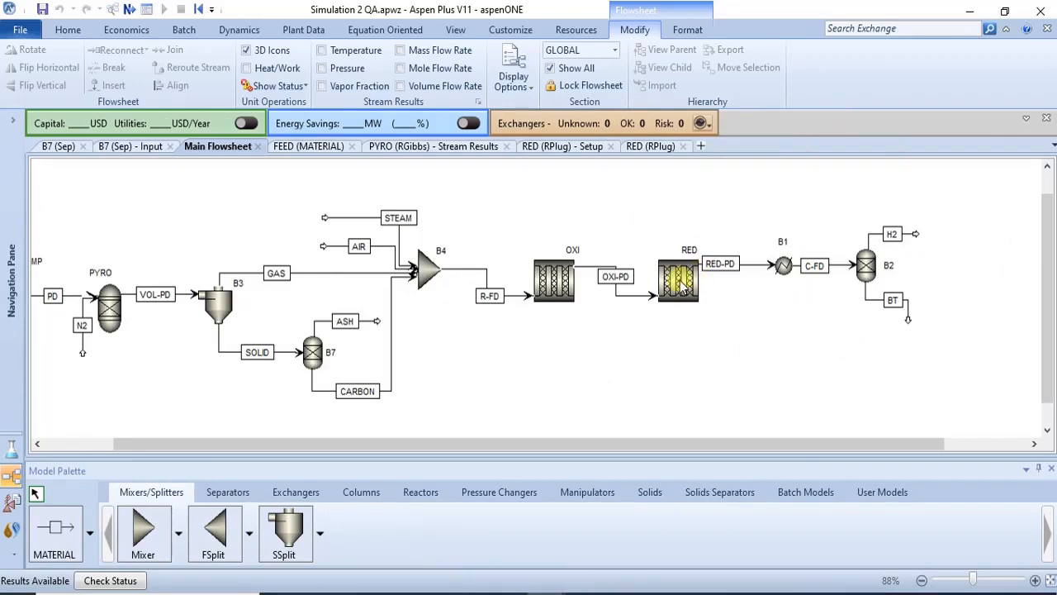
double_click(684, 284)
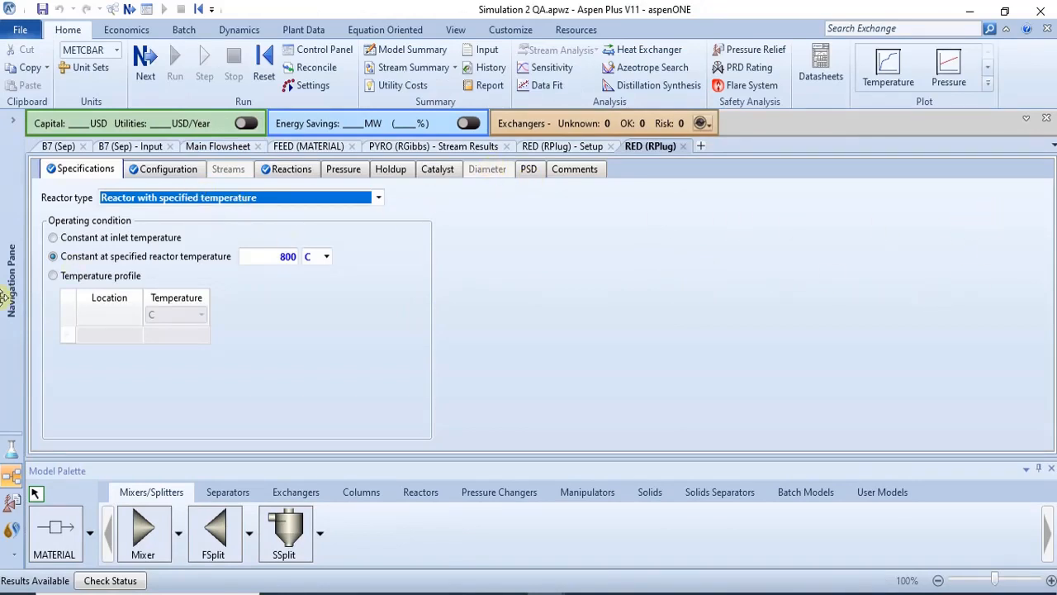
left_click(12, 271)
left_click(115, 441)
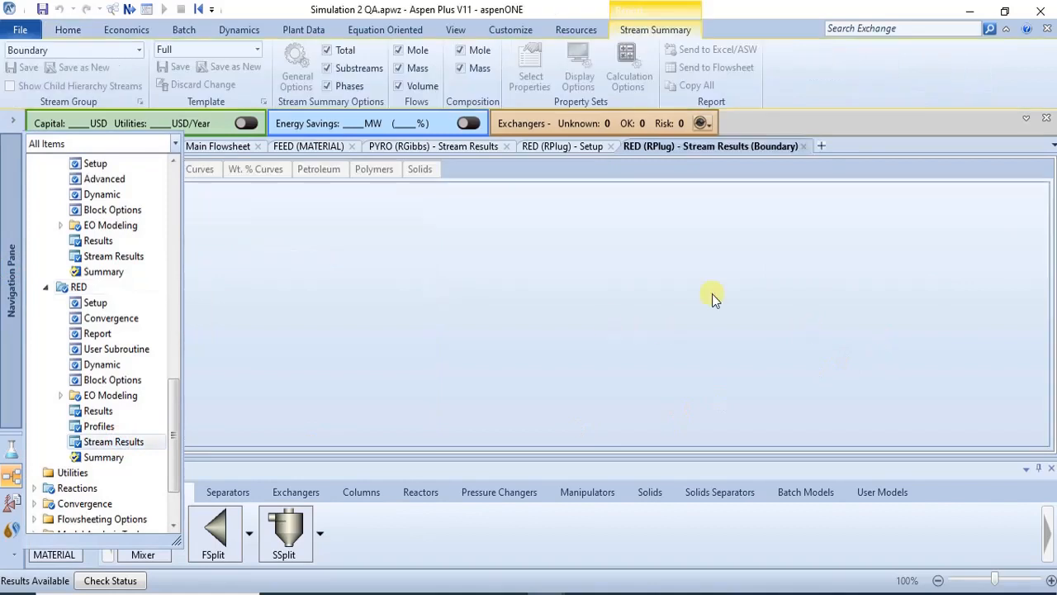
Examine the component mass flows of the OXI-PD and RED-PD streams in the RED reactor's stream results.
left_click_drag(1038, 203, 1033, 437)
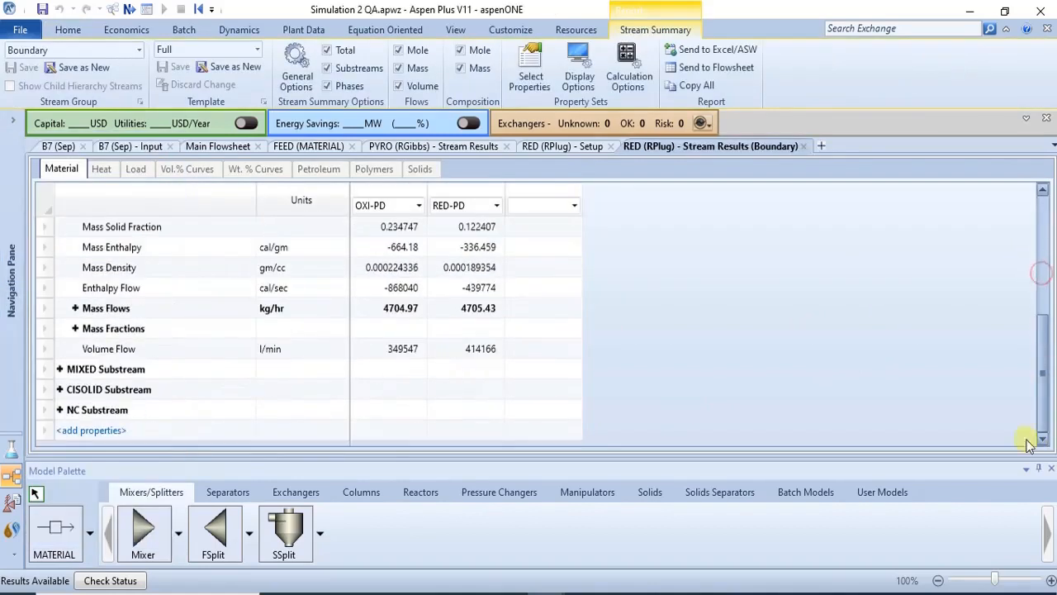
left_click(75, 308)
left_click_drag(1046, 306, 1047, 331)
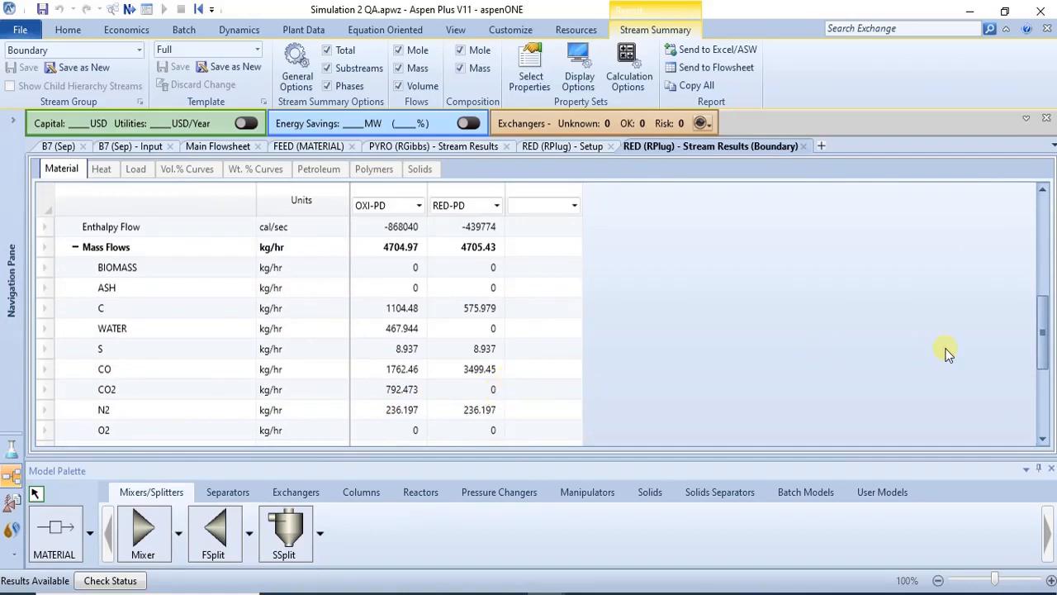
left_click_drag(1044, 339, 1047, 374)
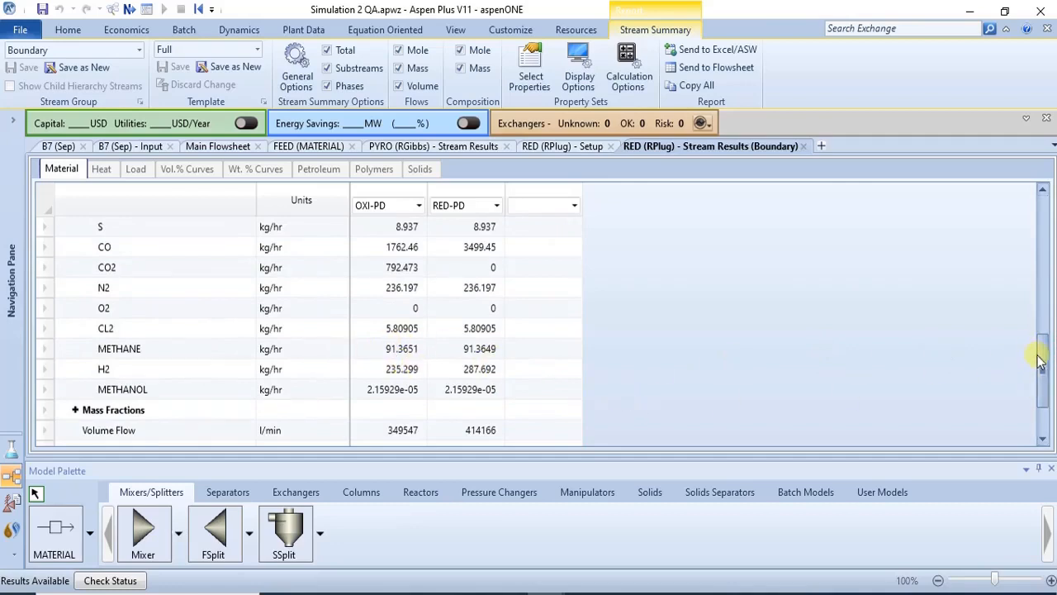
left_click_drag(1042, 369, 1042, 320)
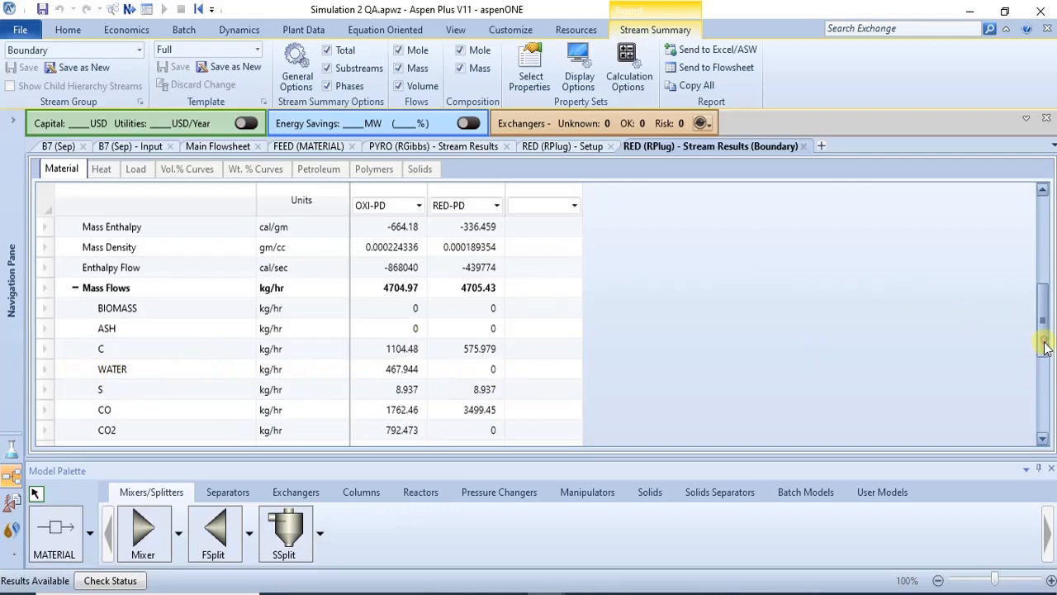
left_click_drag(1044, 347, 1044, 372)
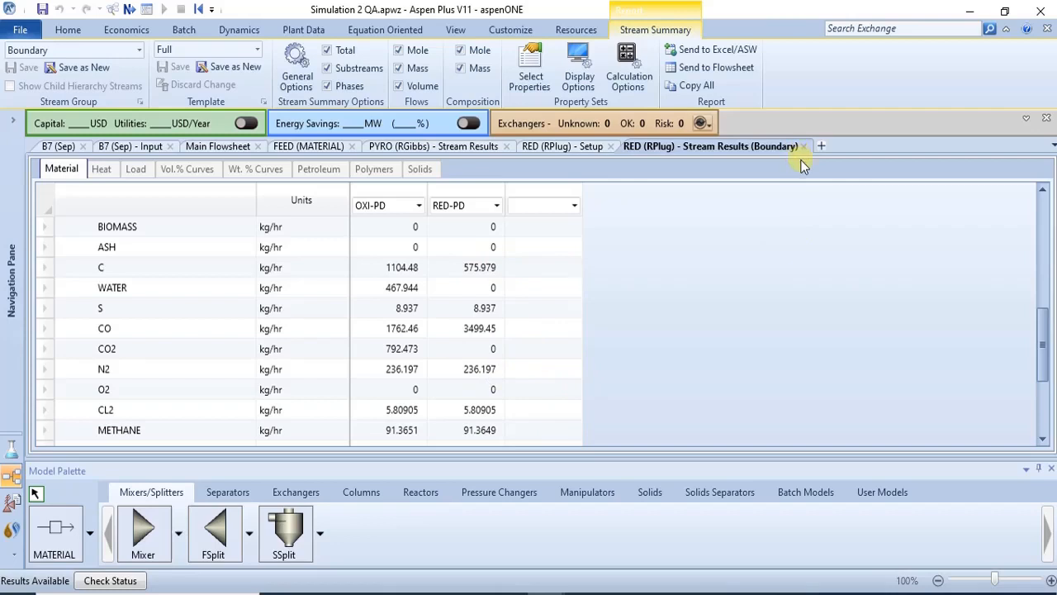
Examine the component mass flows in the PYRO reactor's stream results, and close the PYRO and RED stream results.
left_click(413, 147)
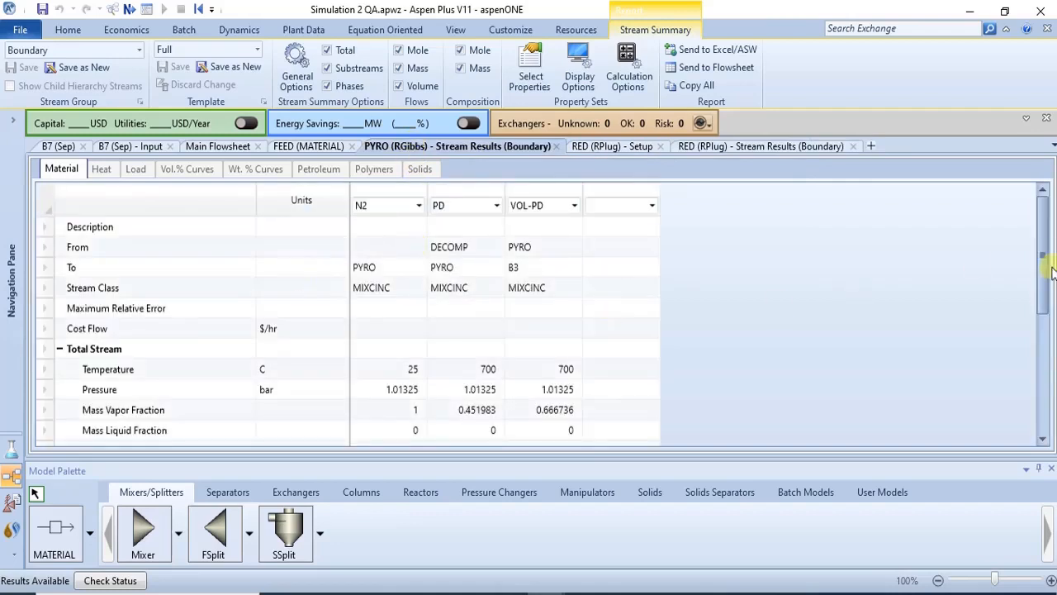
left_click_drag(1041, 274, 1048, 400)
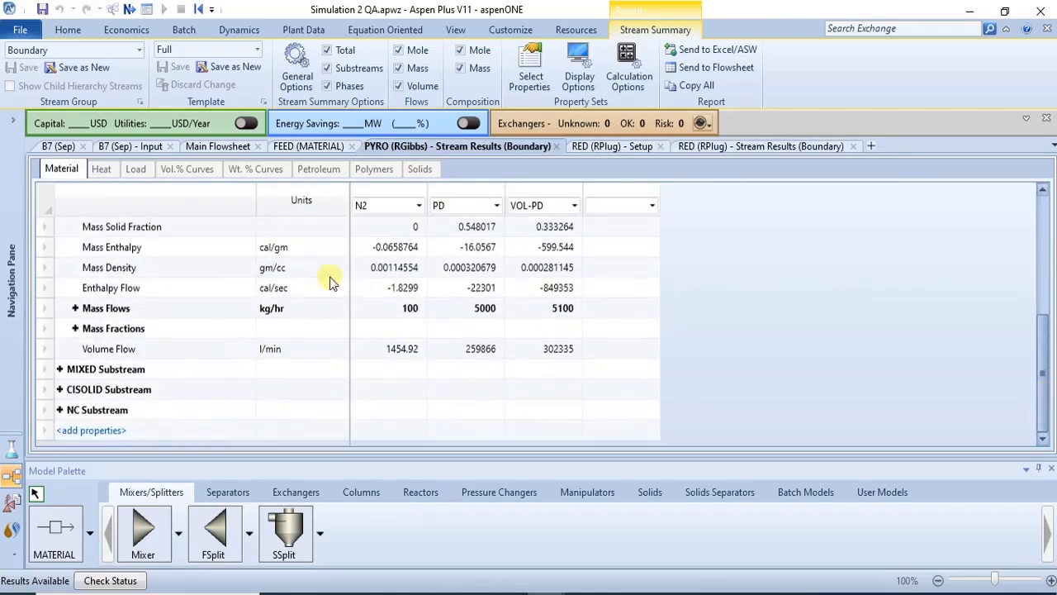
left_click(75, 308)
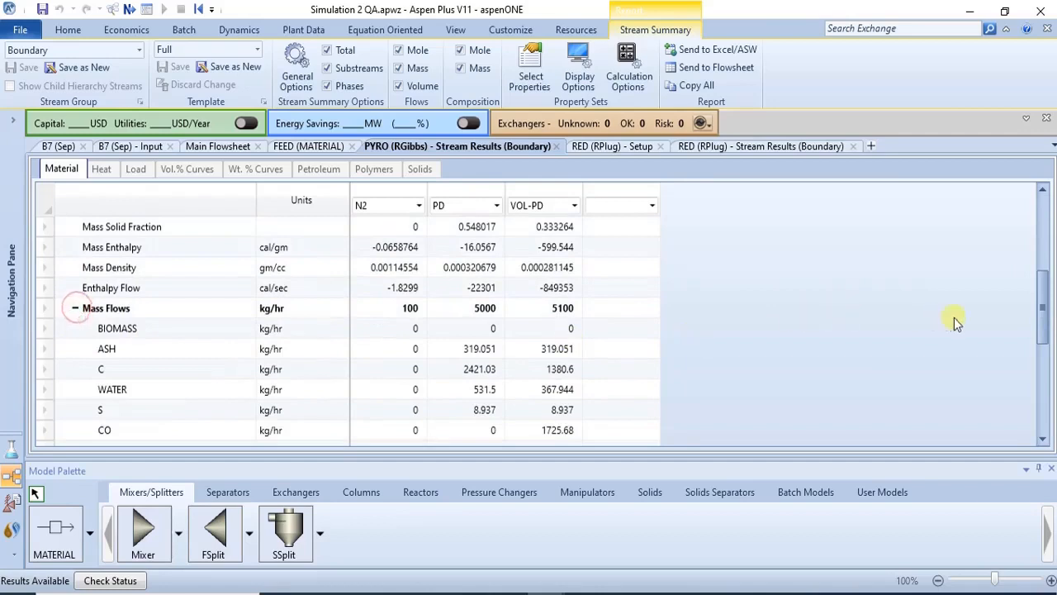
left_click_drag(1043, 309, 1051, 369)
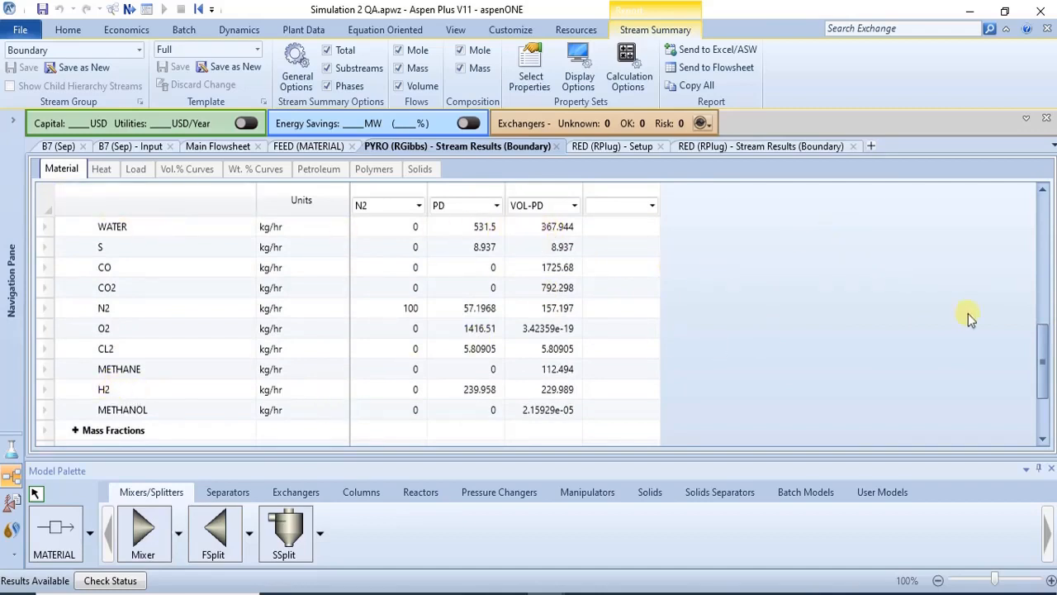
left_click(555, 146)
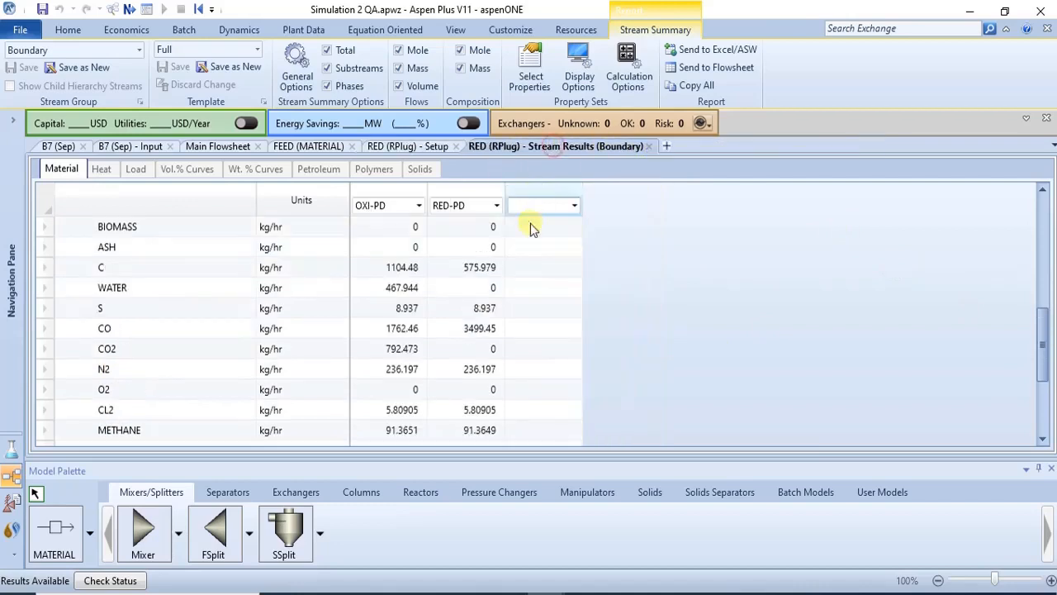
left_click(650, 147)
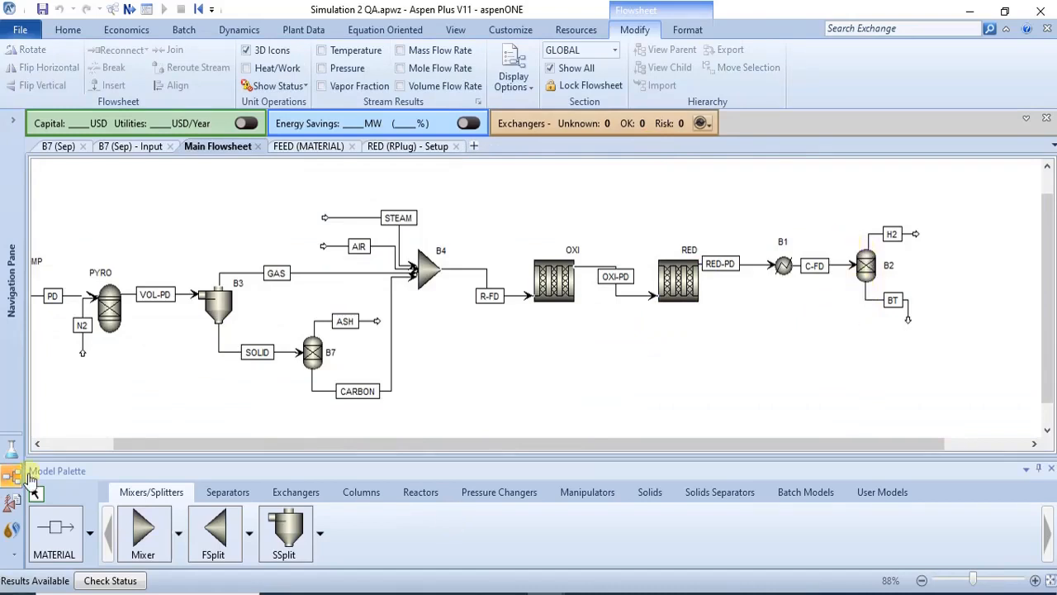
Add a free-standing material stream named CO2 to the flowsheet just above the B2 separator's H2 outlet.
left_click(53, 555)
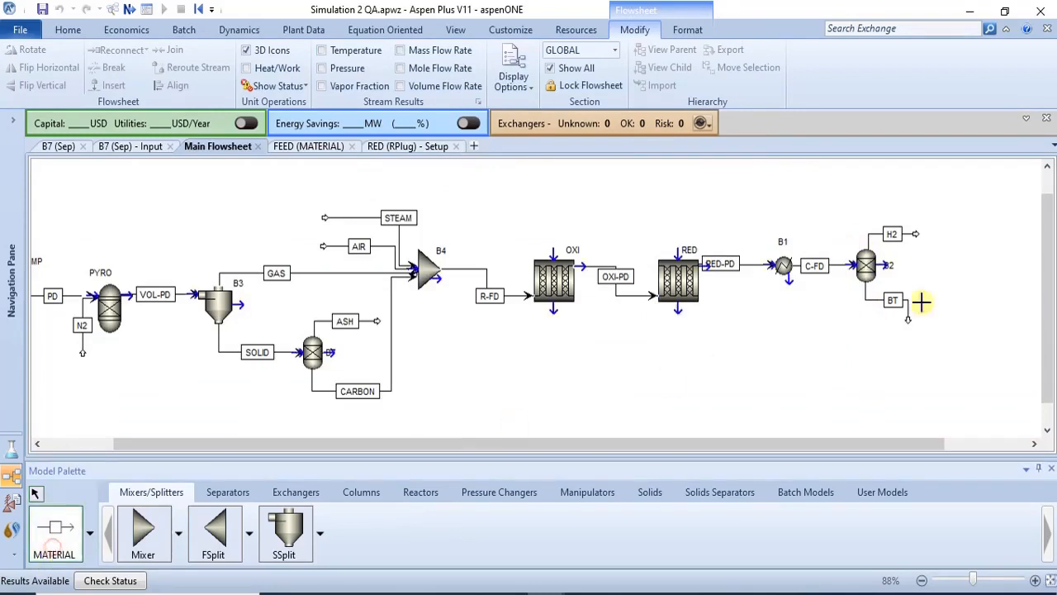
left_click(861, 205)
left_click(951, 206)
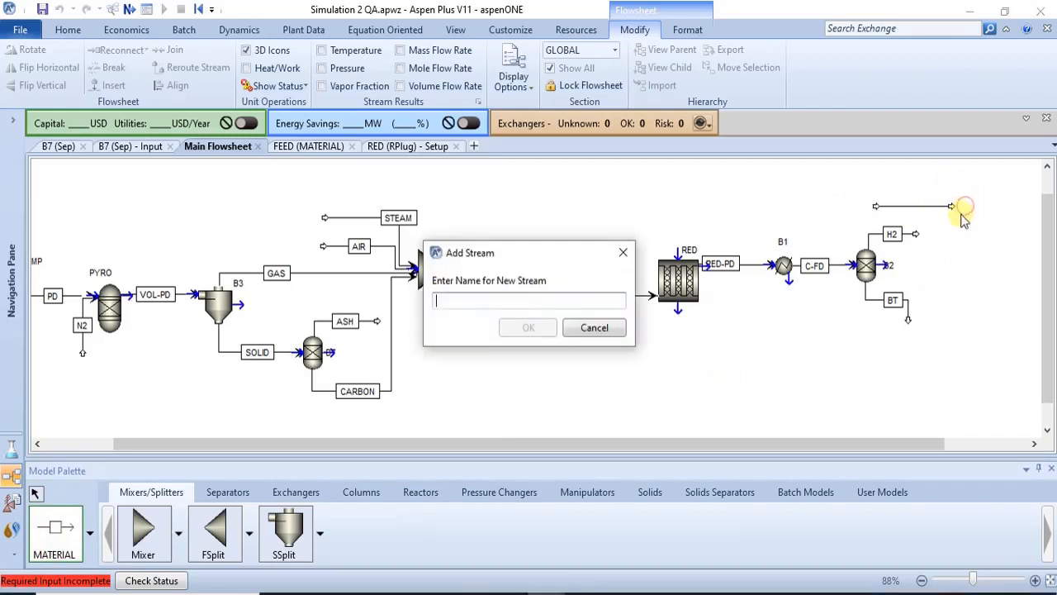
type("CO2")
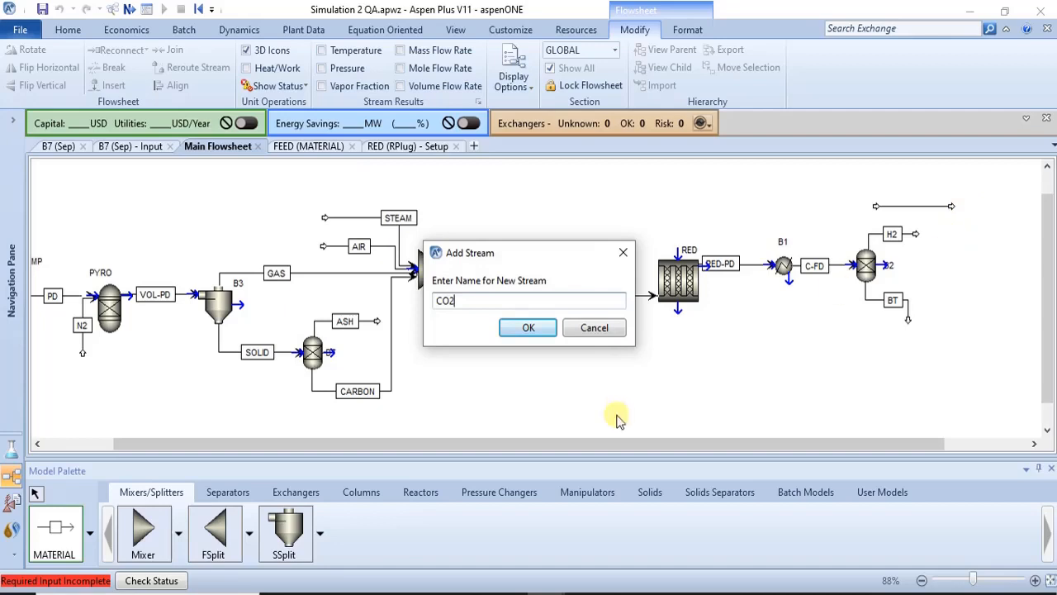
left_click(512, 322)
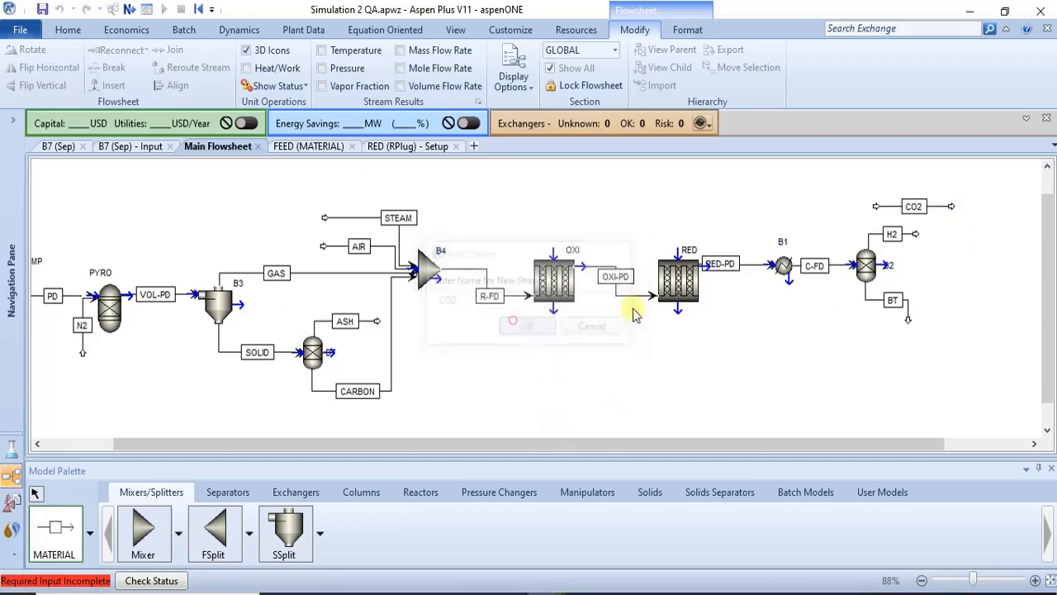
Add a free-standing material stream named H2O to the flowsheet just above the CO2 stream.
left_click(875, 176)
left_click(974, 176)
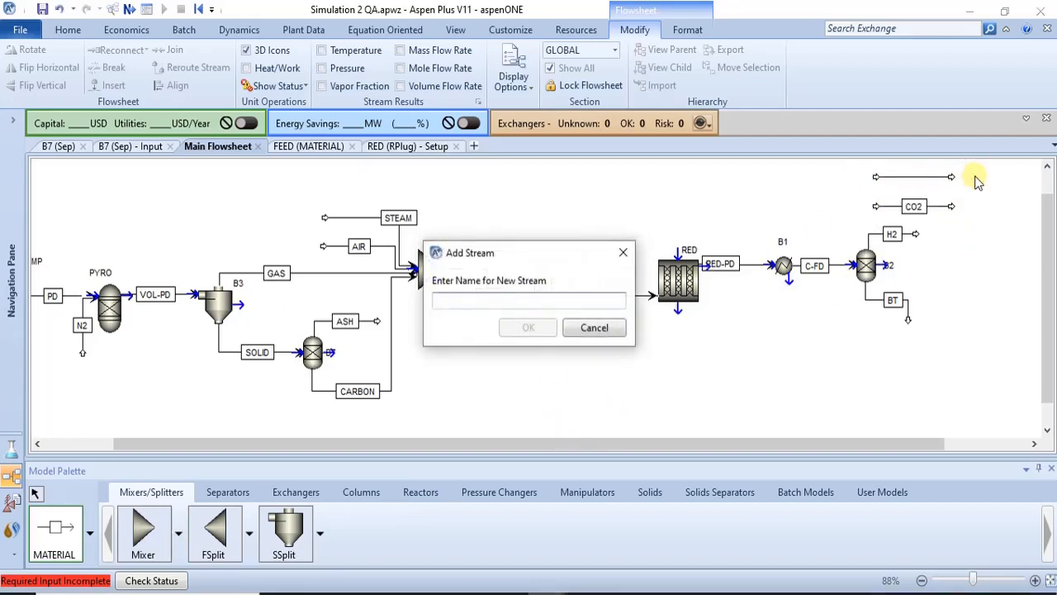
type("H2O")
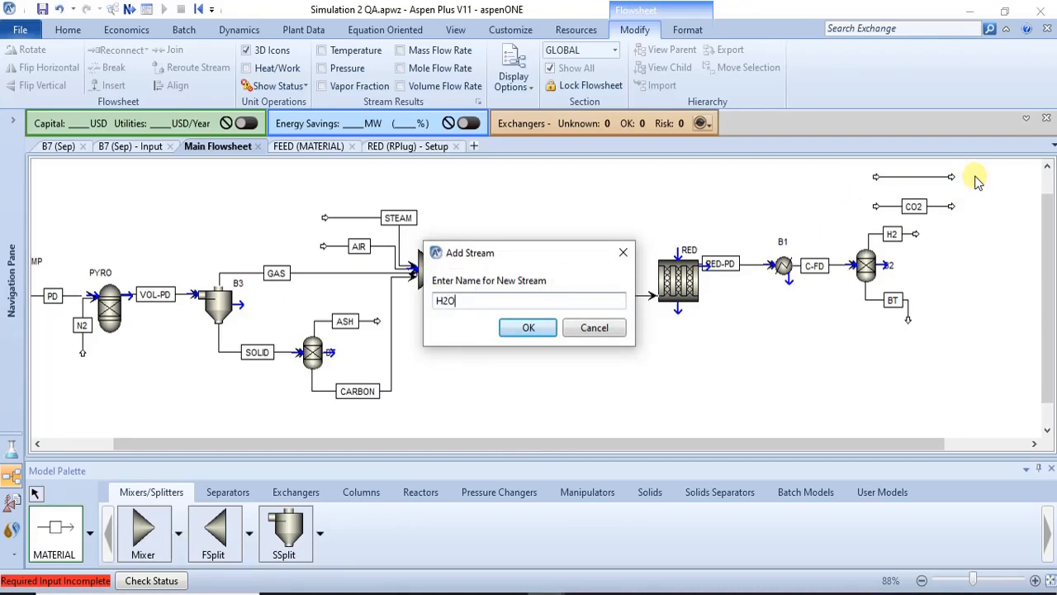
key("Return")
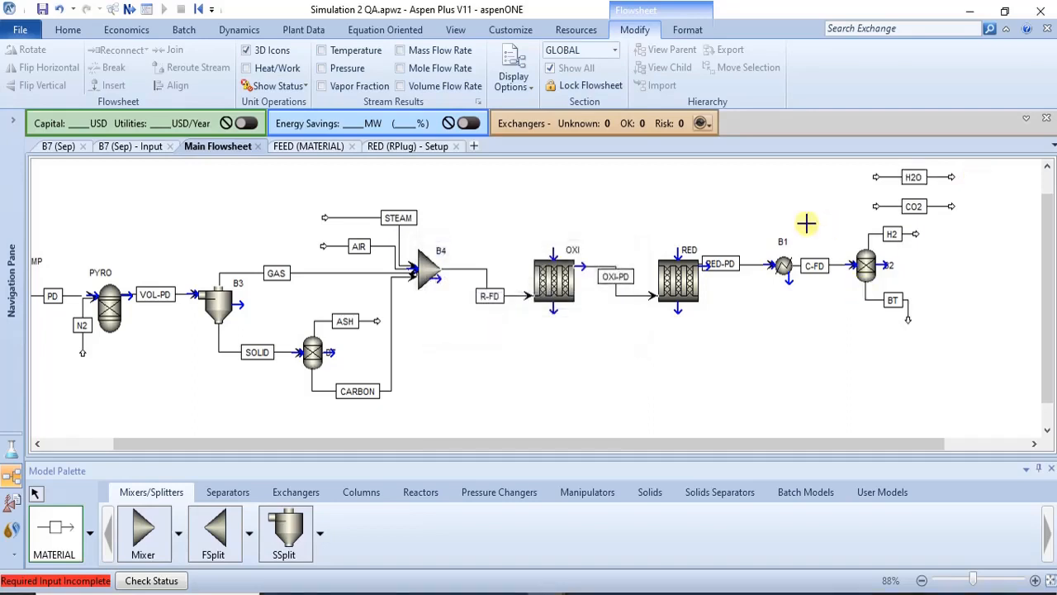
right_click(806, 223)
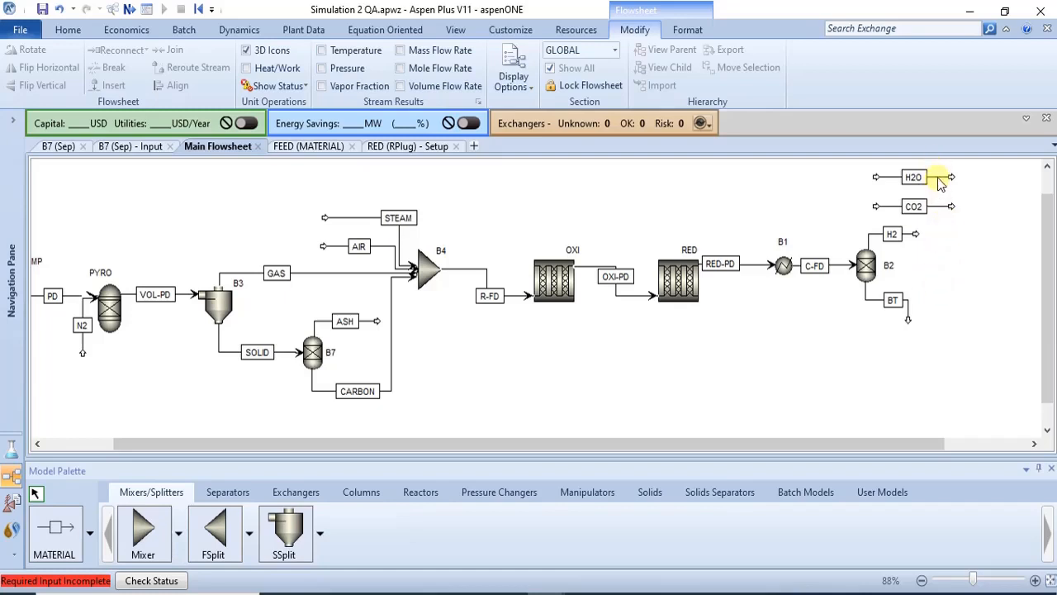
Set the CO2 stream to 25 C and 1 bar with a mass-based total flow rate of 50 kg/hr.
left_click(938, 206)
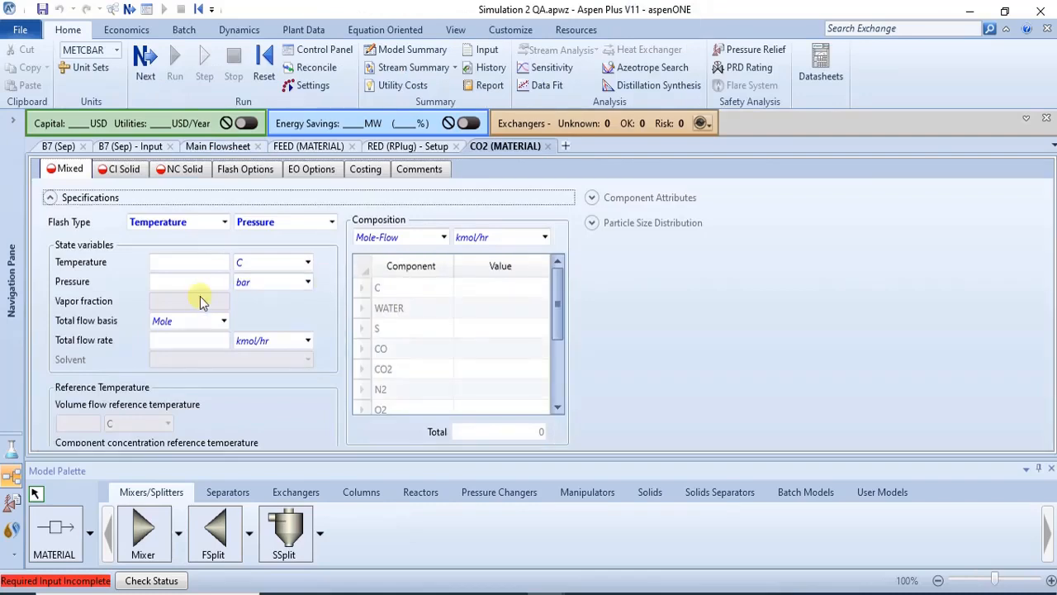
left_click(198, 261)
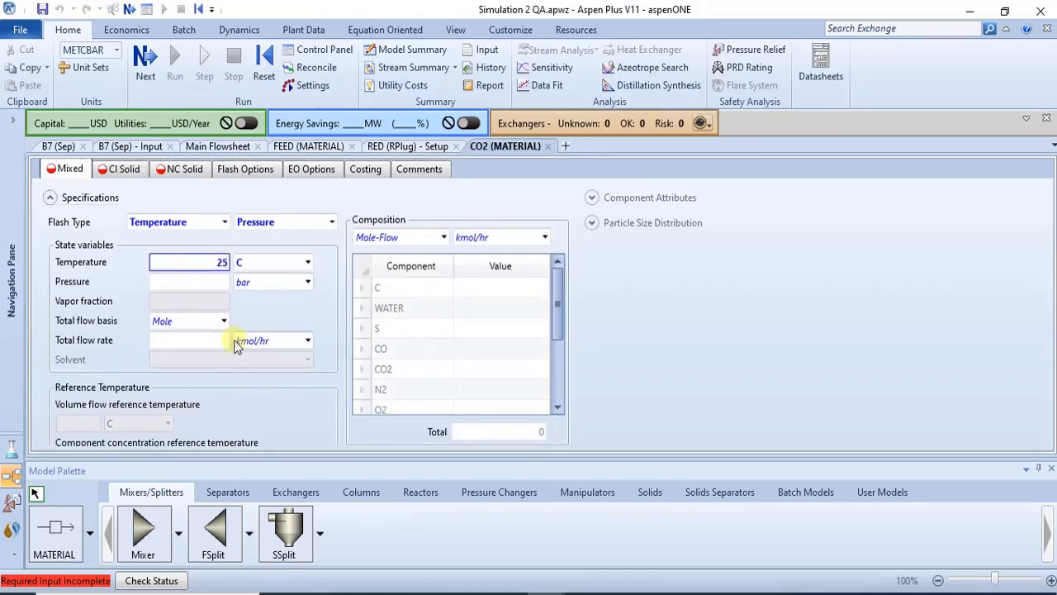
left_click(206, 282)
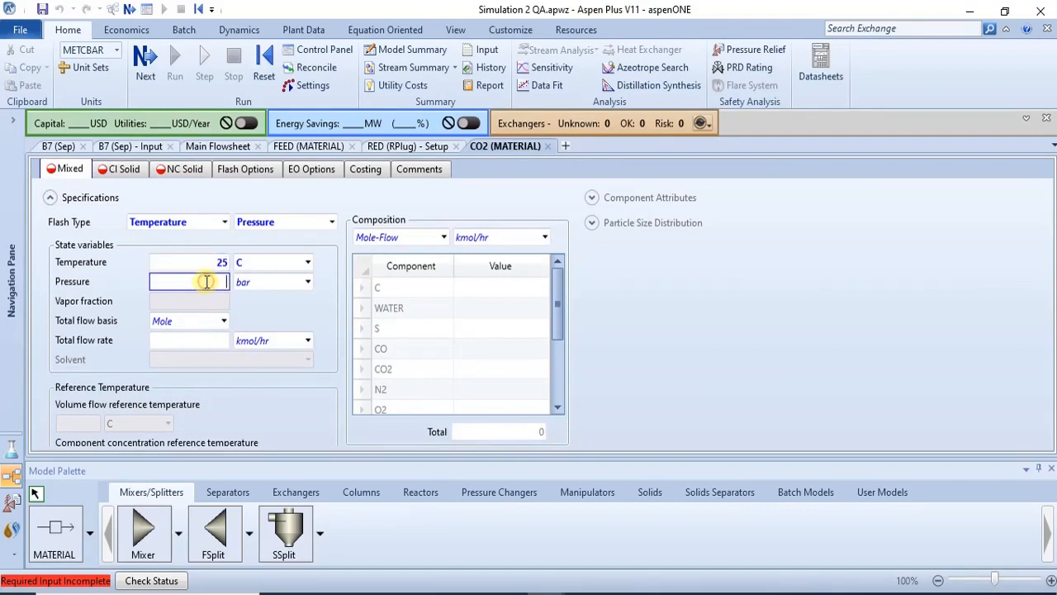
type("1")
left_click(224, 322)
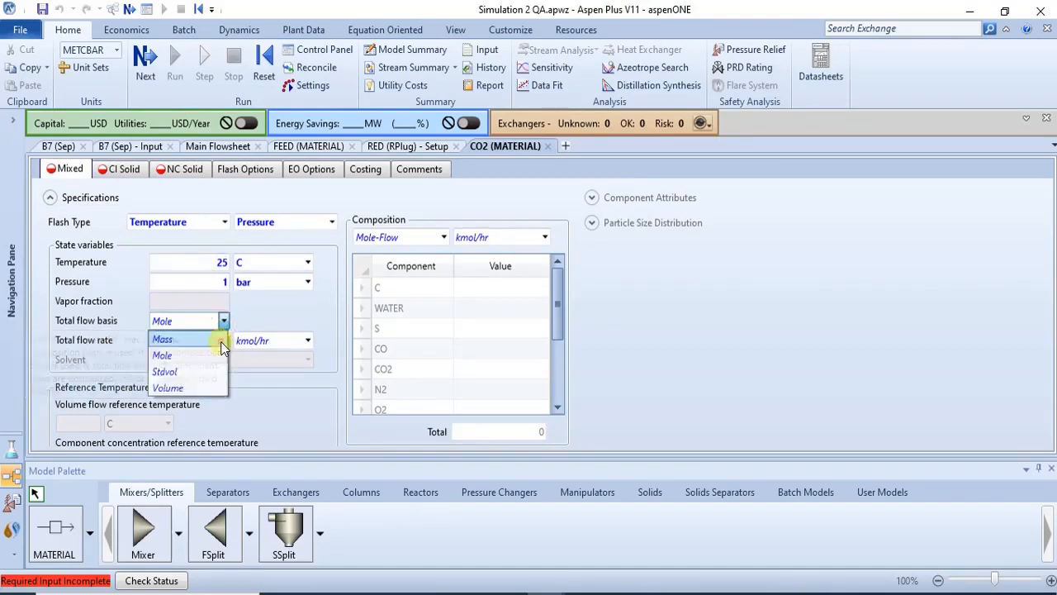
left_click(220, 339)
left_click(223, 341)
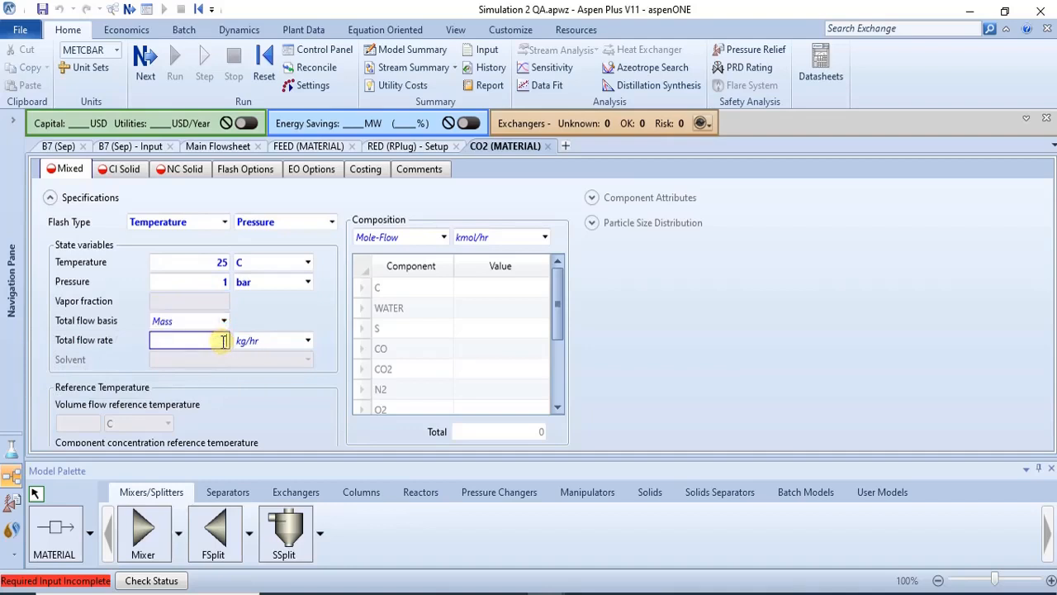
type("50")
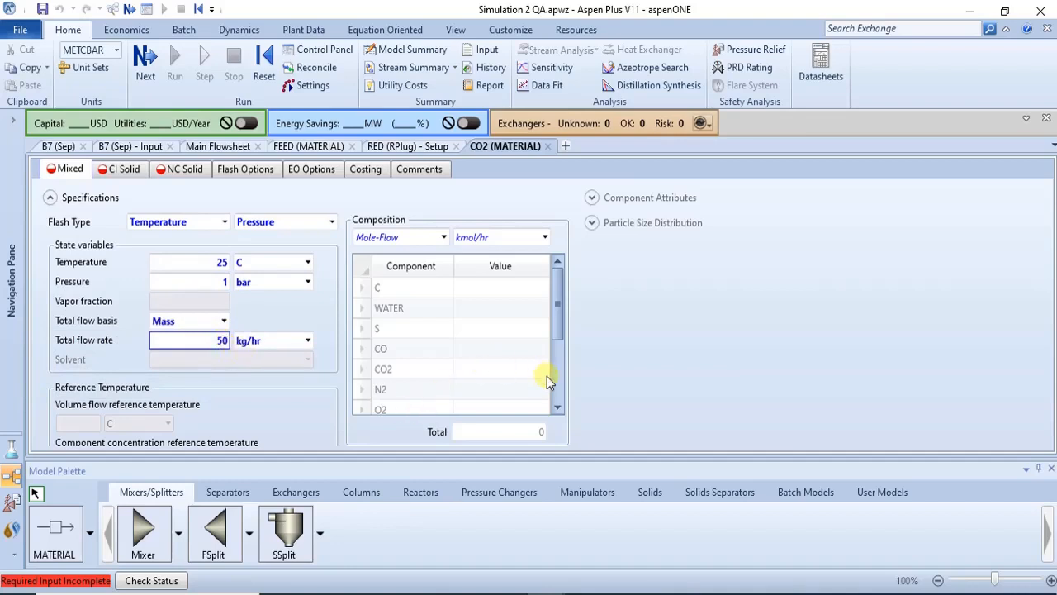
Define the CO2 stream's composition by mass fraction with CO2 at 1, and close its specifications.
scroll(555, 382, "down", 2)
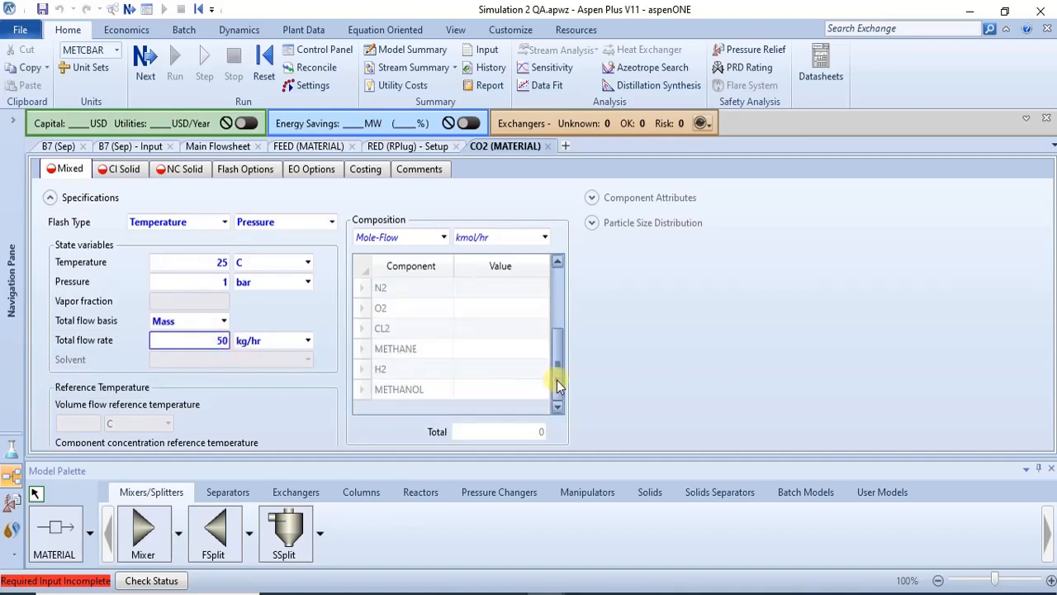
left_click(444, 237)
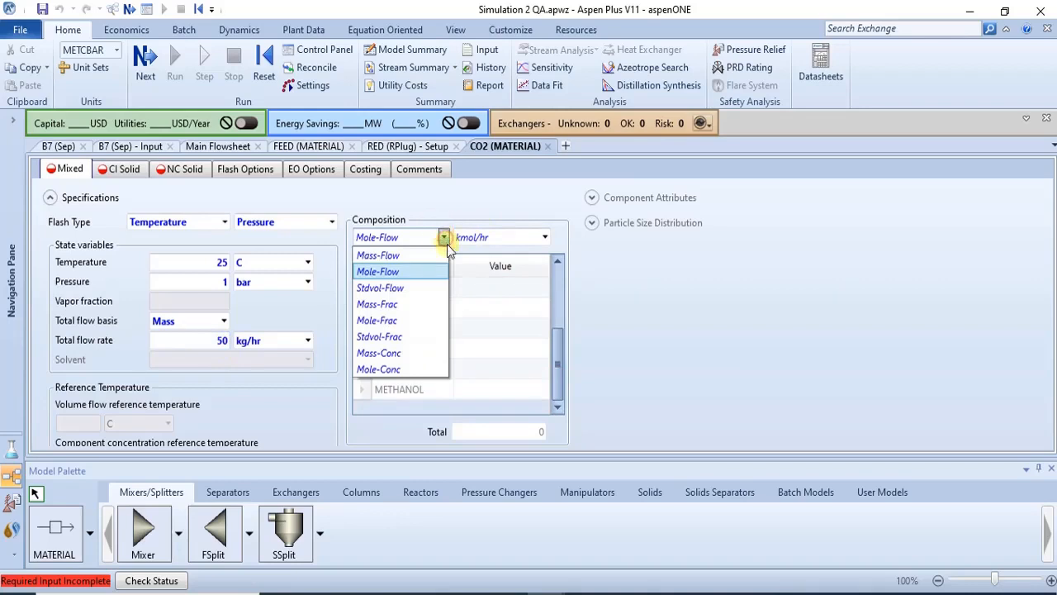
left_click(429, 306)
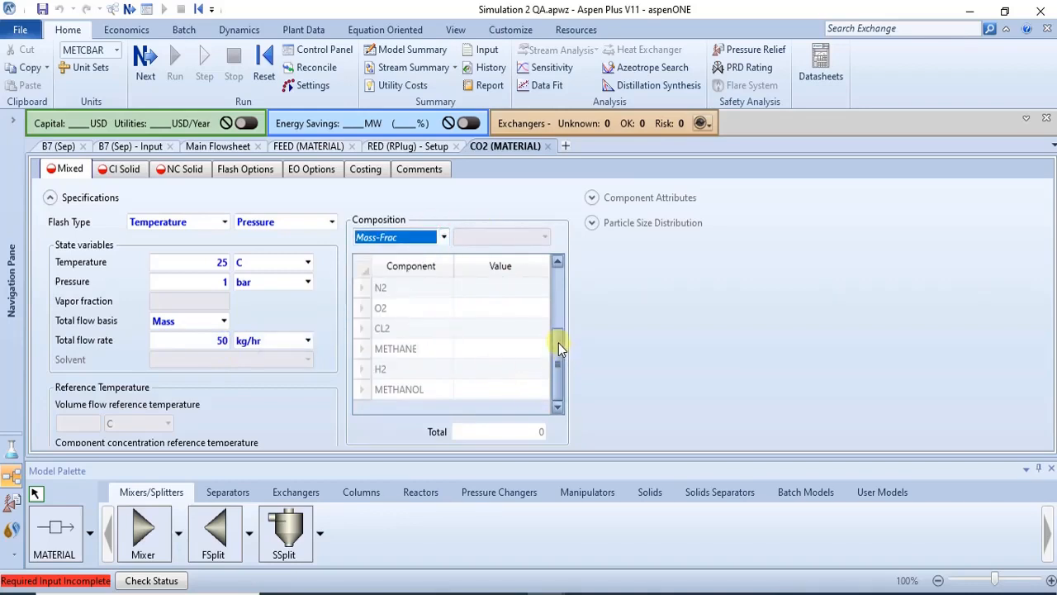
left_click_drag(558, 343, 565, 280)
left_click(501, 372)
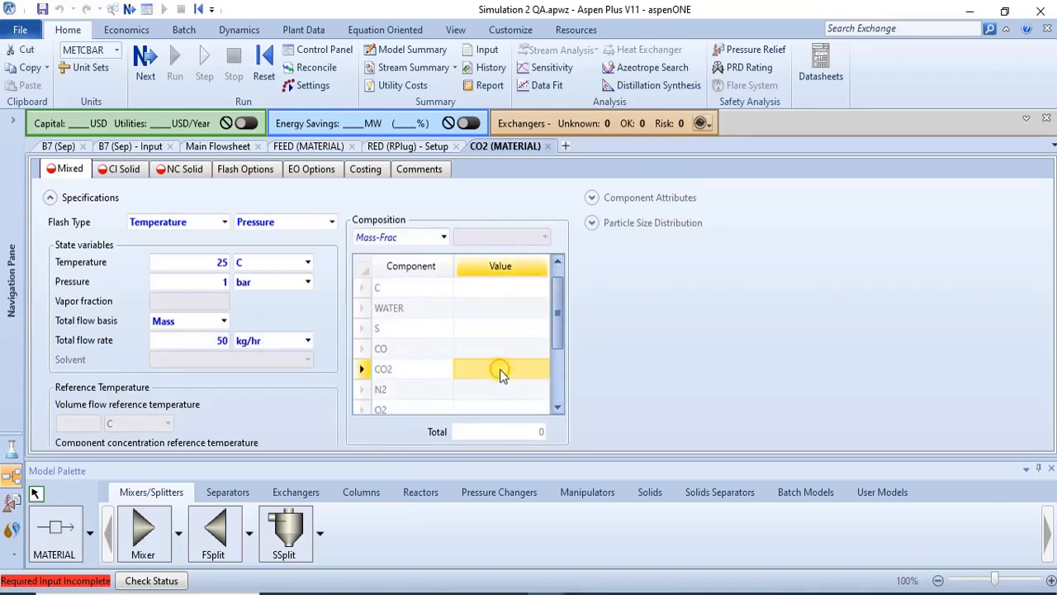
type("1")
left_click(683, 403)
left_click(473, 147)
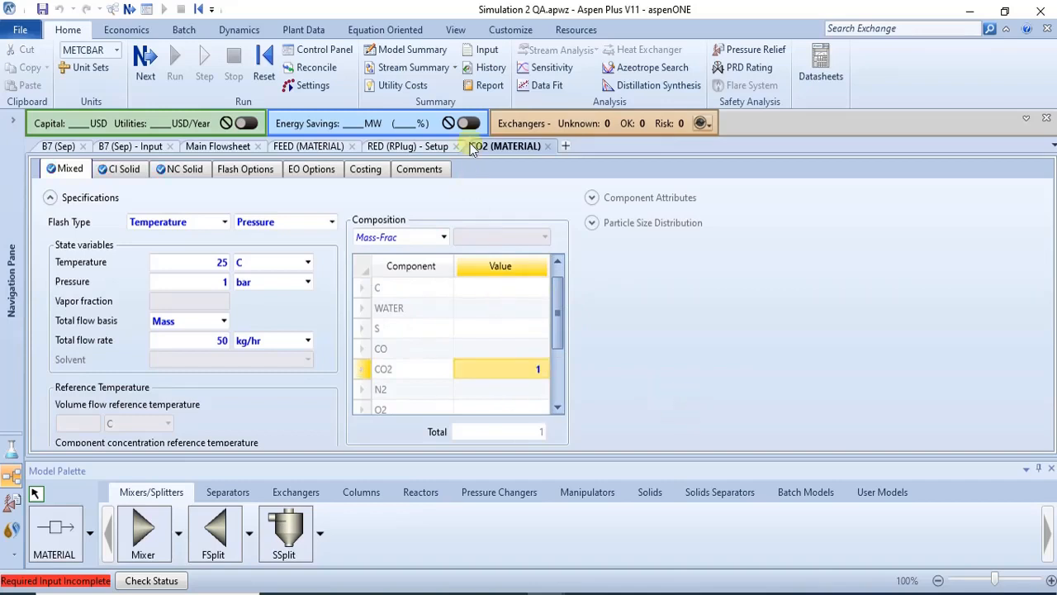
left_click(547, 146)
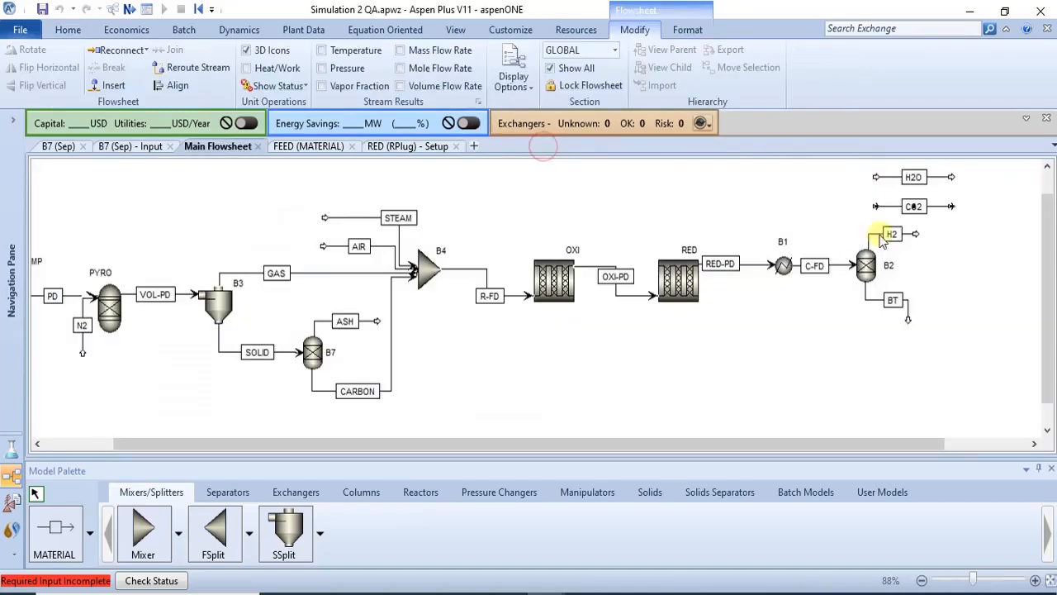
Set the H2O stream to 25 C and 1 bar with a mass-based total flow rate of 50 kg/hr.
double_click(934, 175)
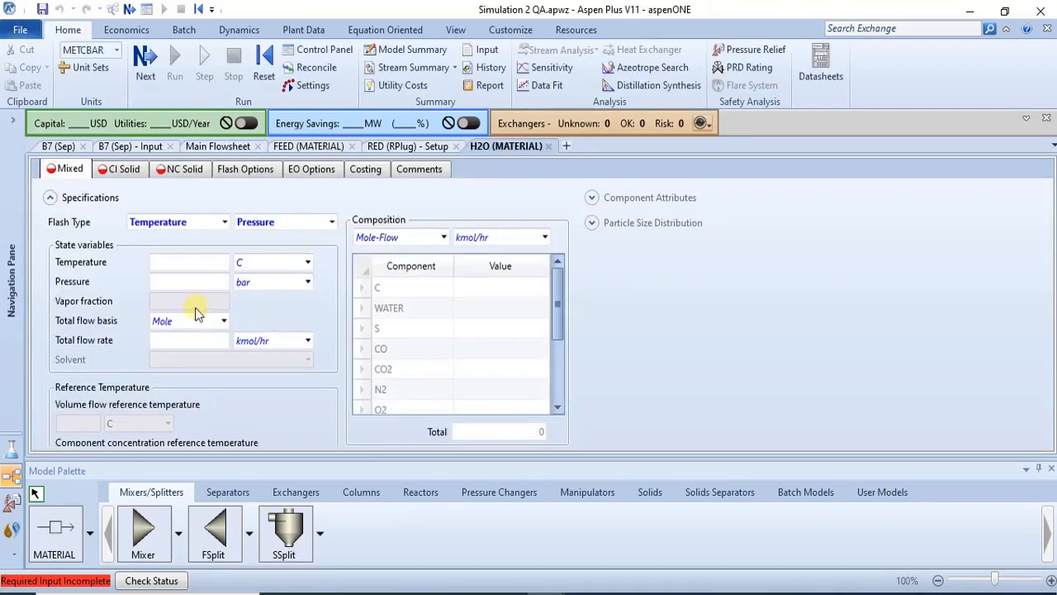
left_click(204, 263)
type("25")
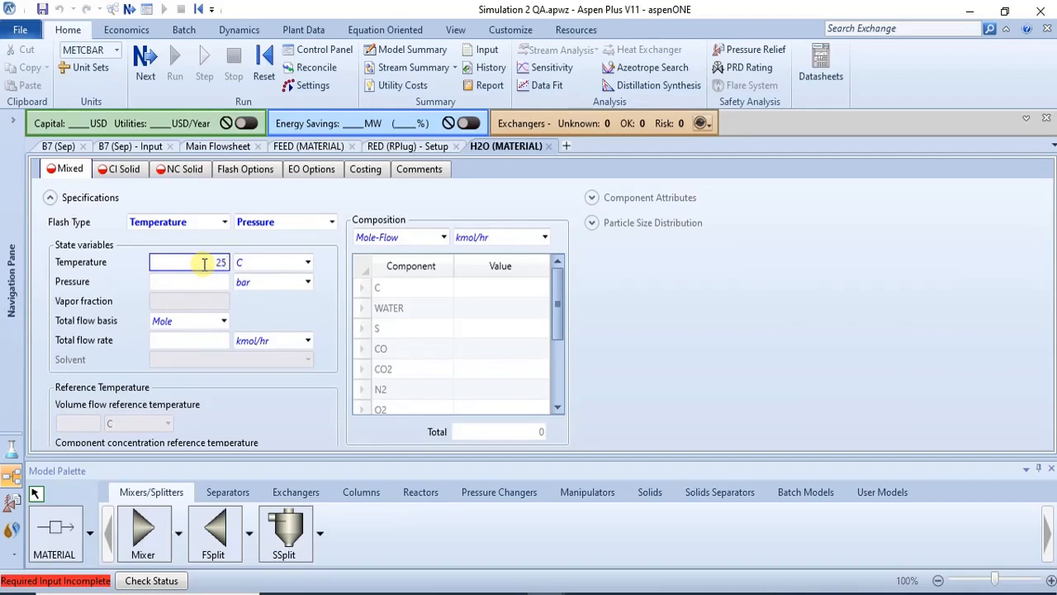
left_click(212, 282)
type("1")
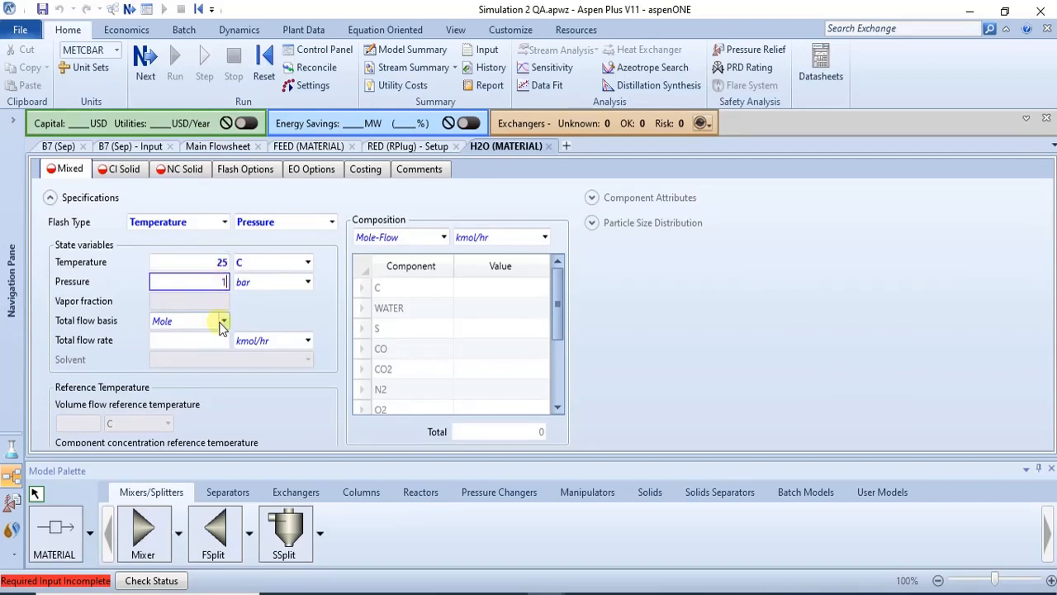
left_click(223, 322)
left_click(207, 340)
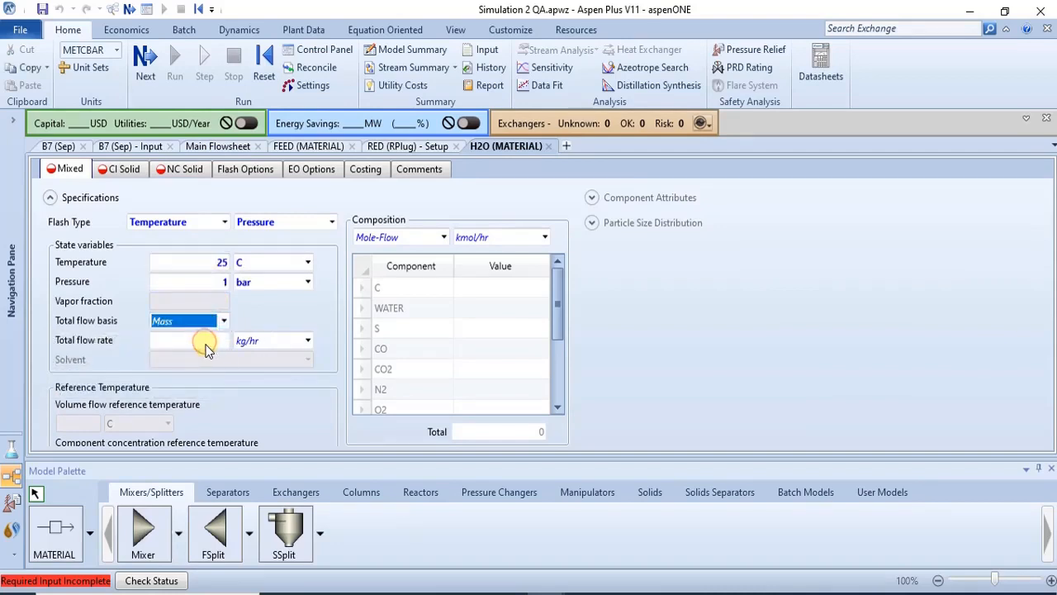
left_click(205, 342)
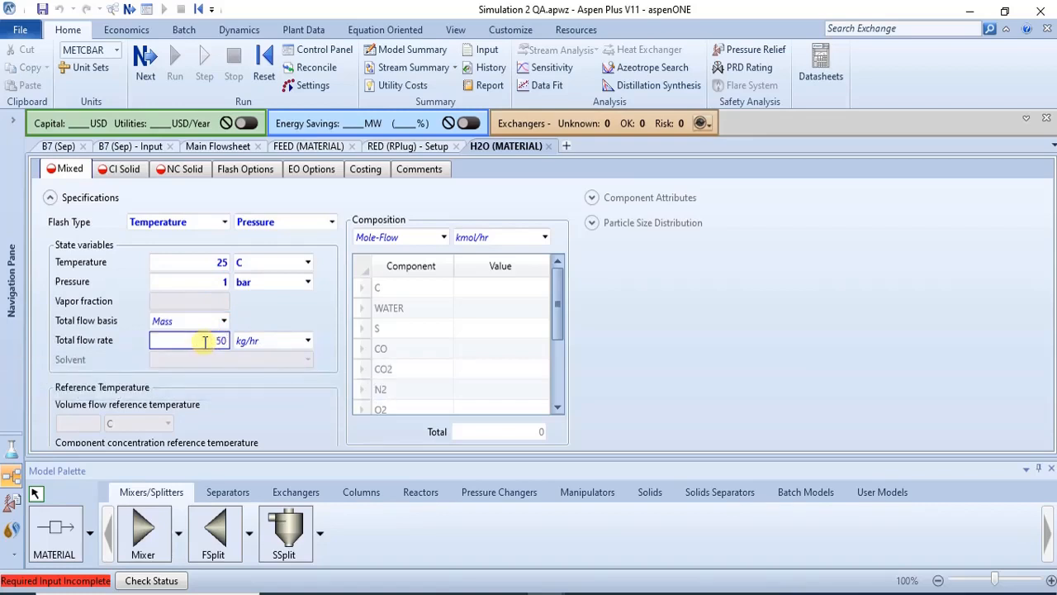
key("Return")
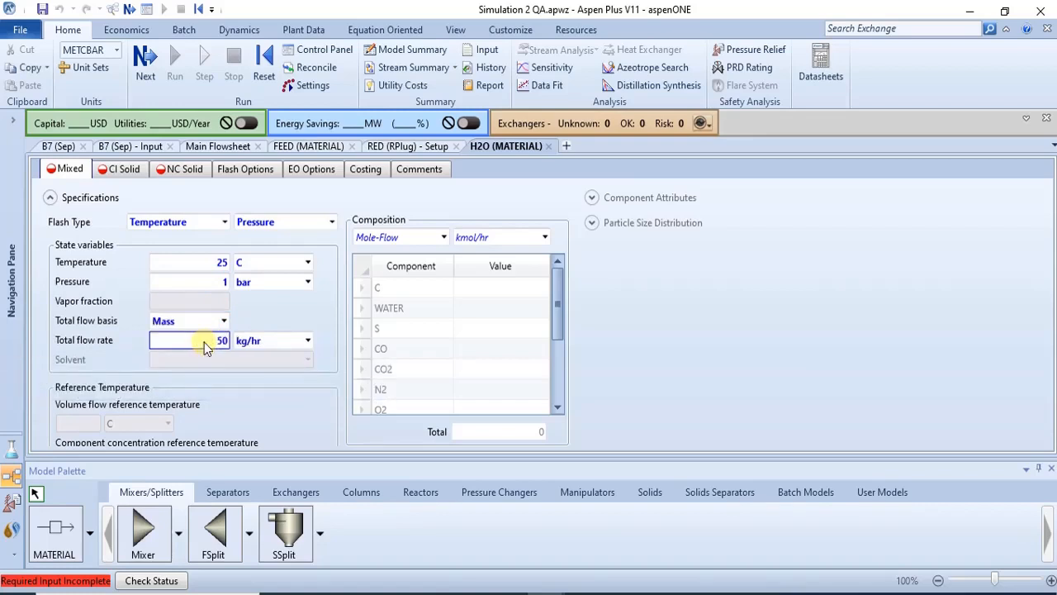
Define the H2O stream's composition by mass fraction with WATER at 1, and close its specifications.
left_click(443, 237)
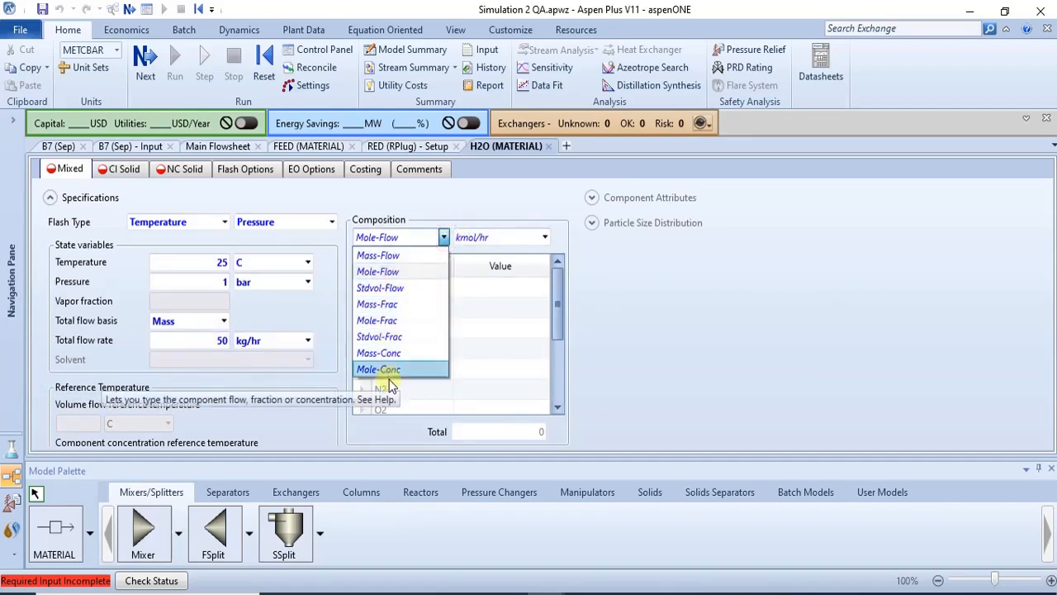
left_click(410, 306)
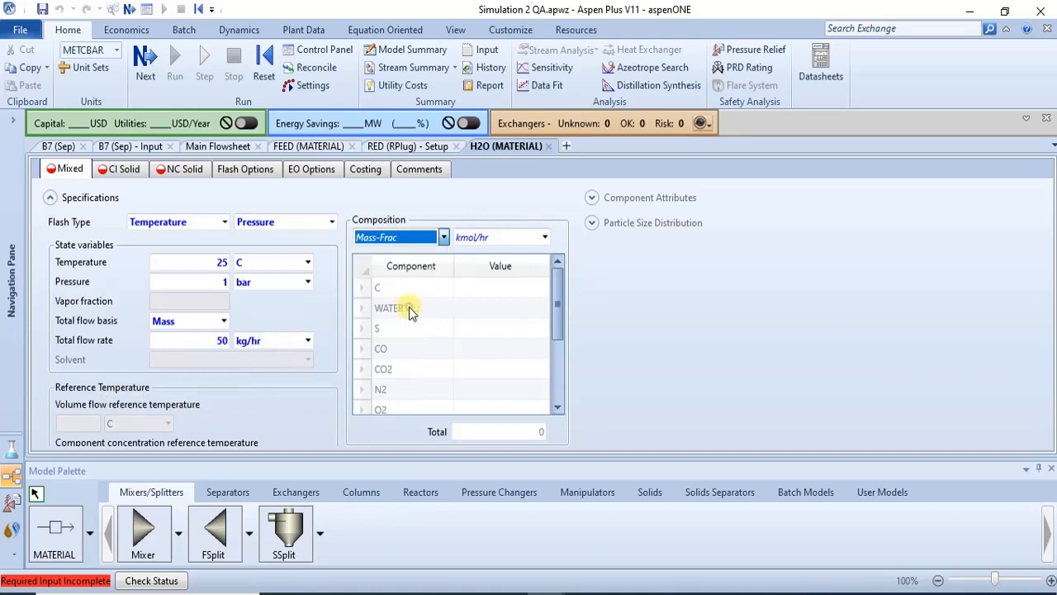
left_click(512, 316)
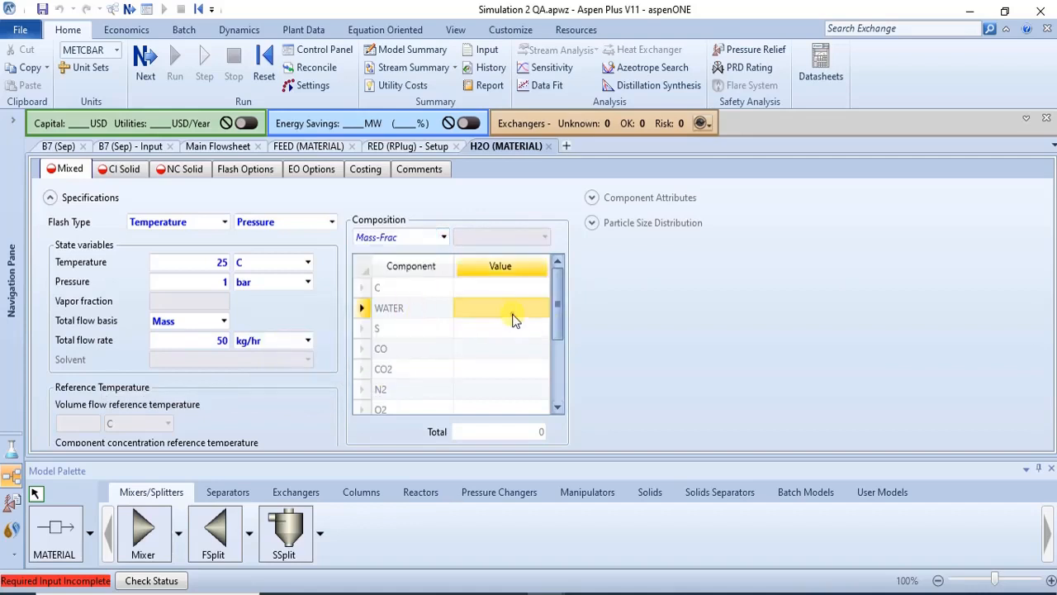
type("1")
key("Return")
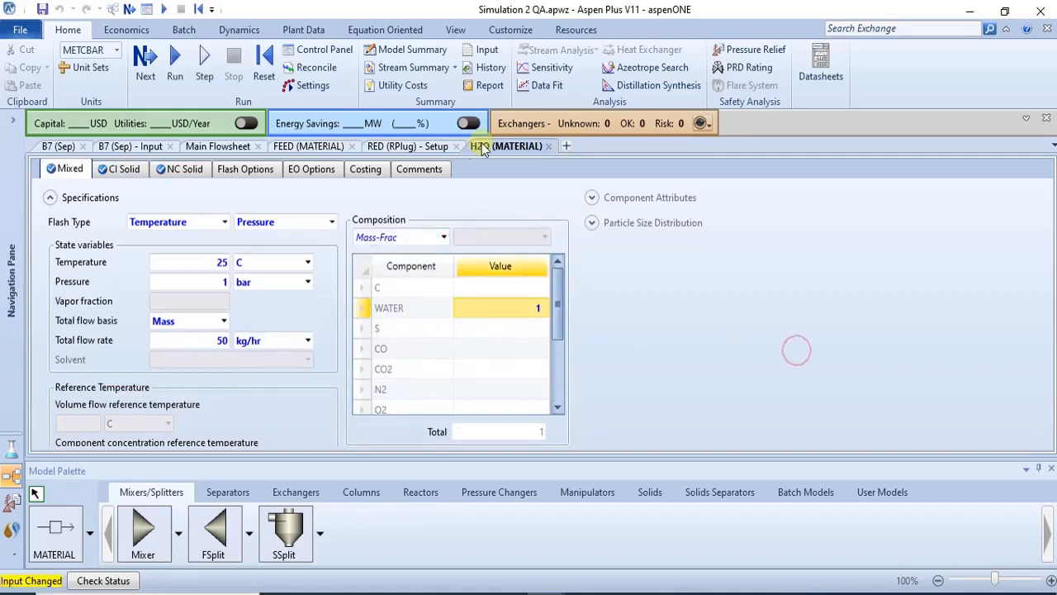
left_click(547, 146)
left_click(848, 320)
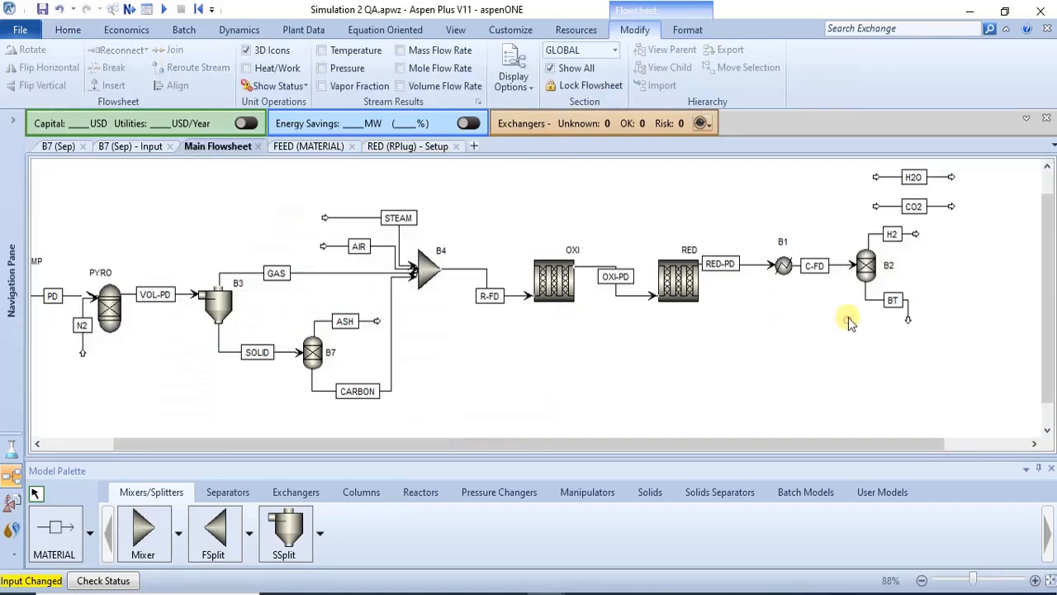
Add a Mixer block to the flowsheet just beyond the outlet ends of the H2O and CO2 streams.
left_click(135, 533)
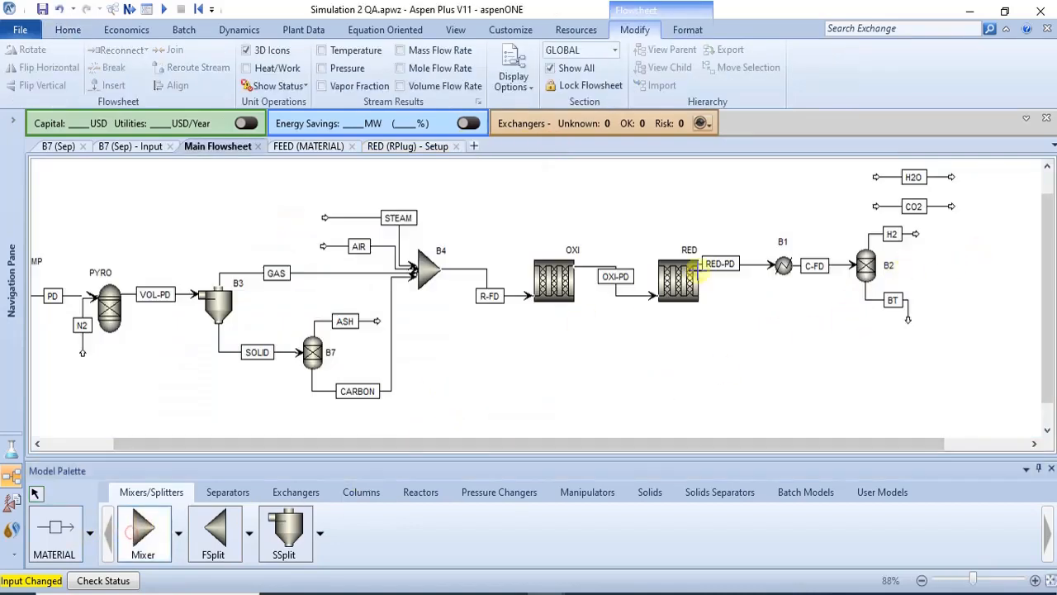
left_click(982, 197)
left_click(541, 325)
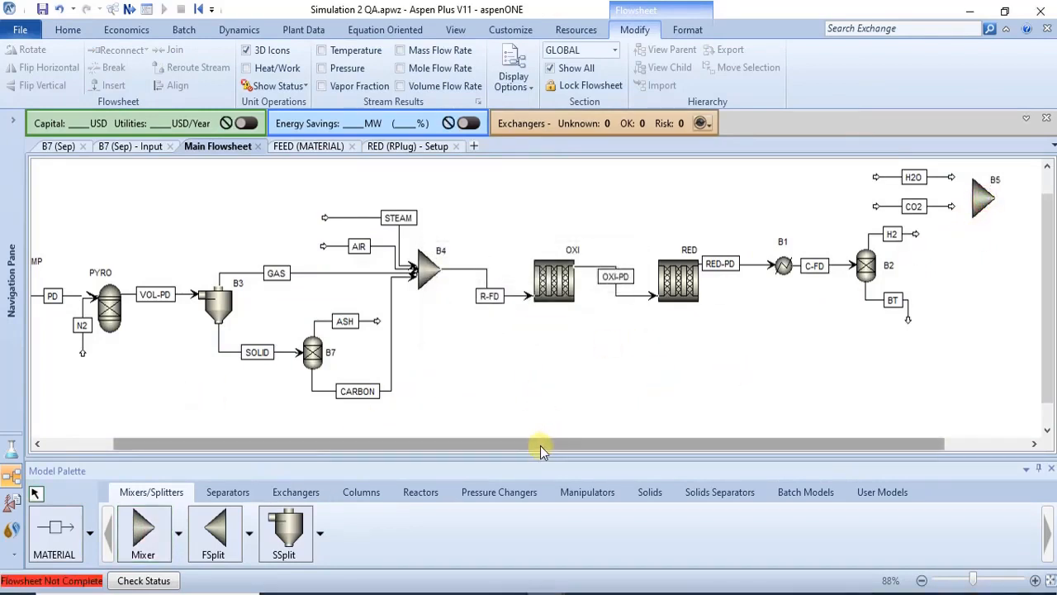
left_click_drag(541, 451, 628, 438)
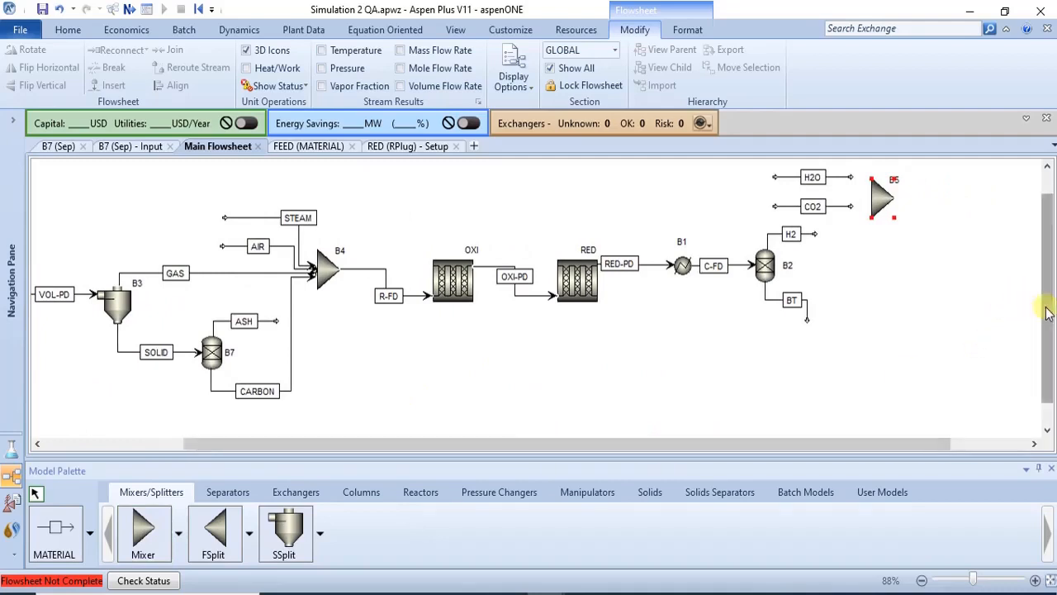
left_click_drag(1046, 312, 1046, 287)
left_click_drag(801, 444, 864, 451)
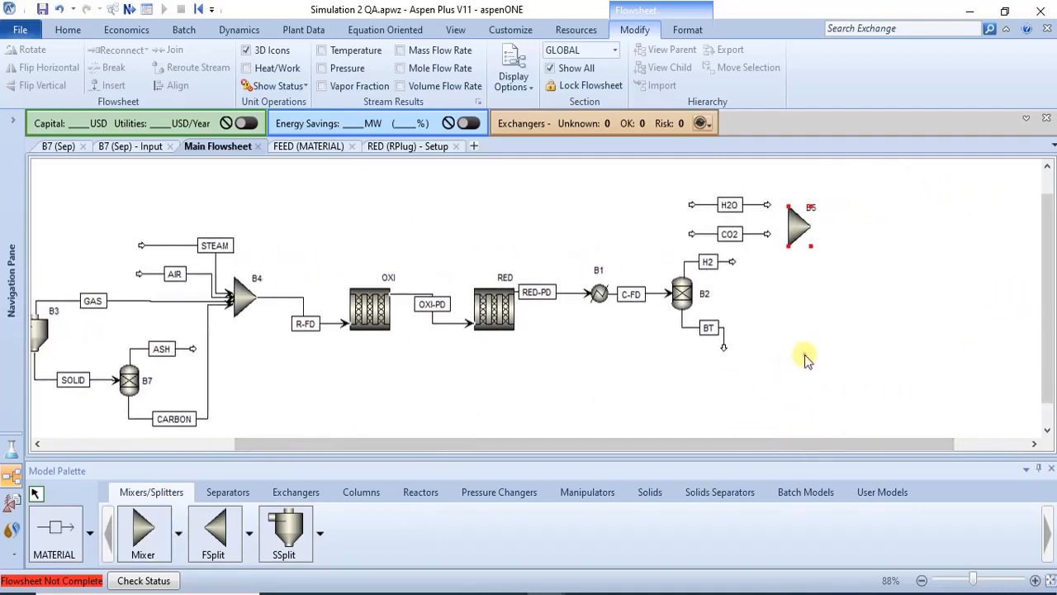
left_click(800, 354)
right_click(808, 351)
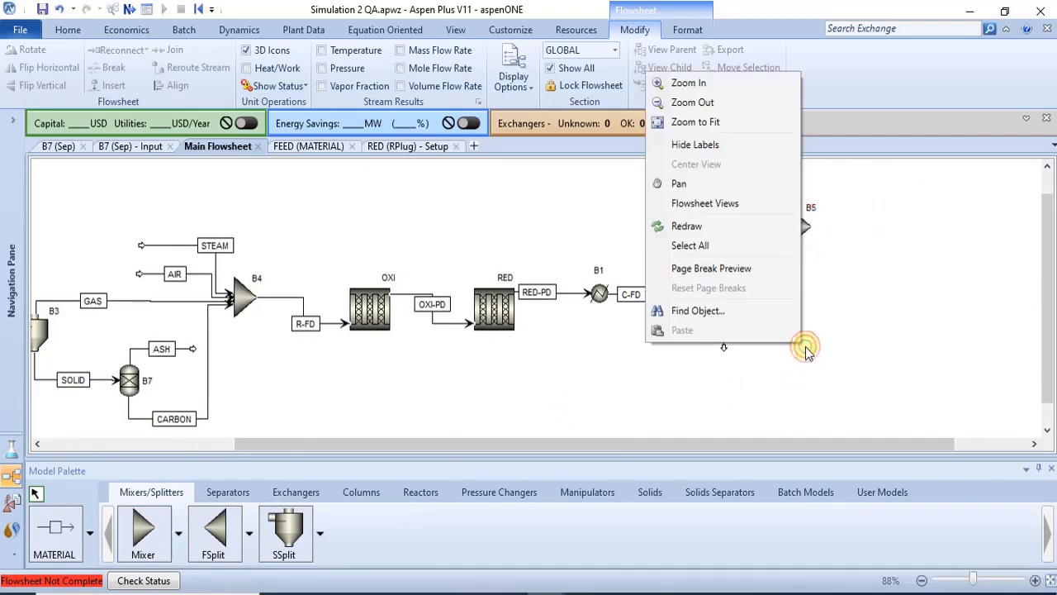
left_click(814, 376)
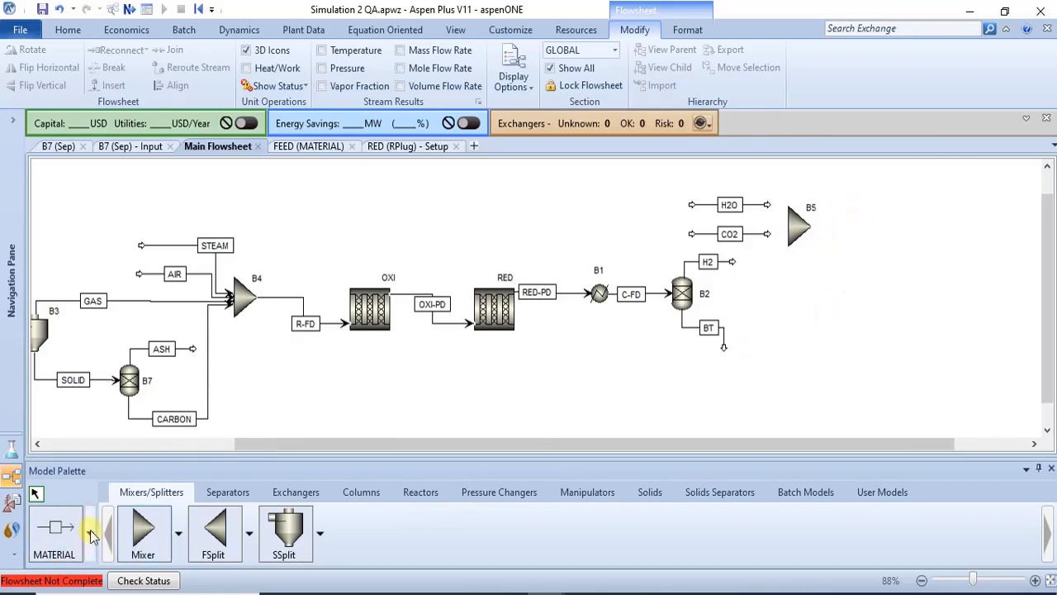
left_click(56, 537)
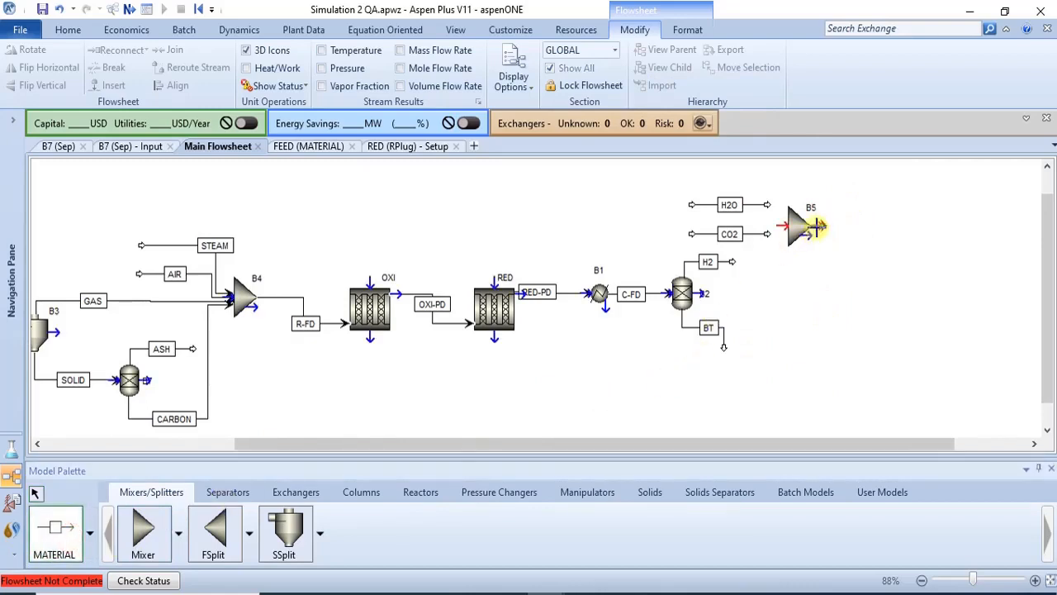
left_click(820, 225)
left_click(881, 223)
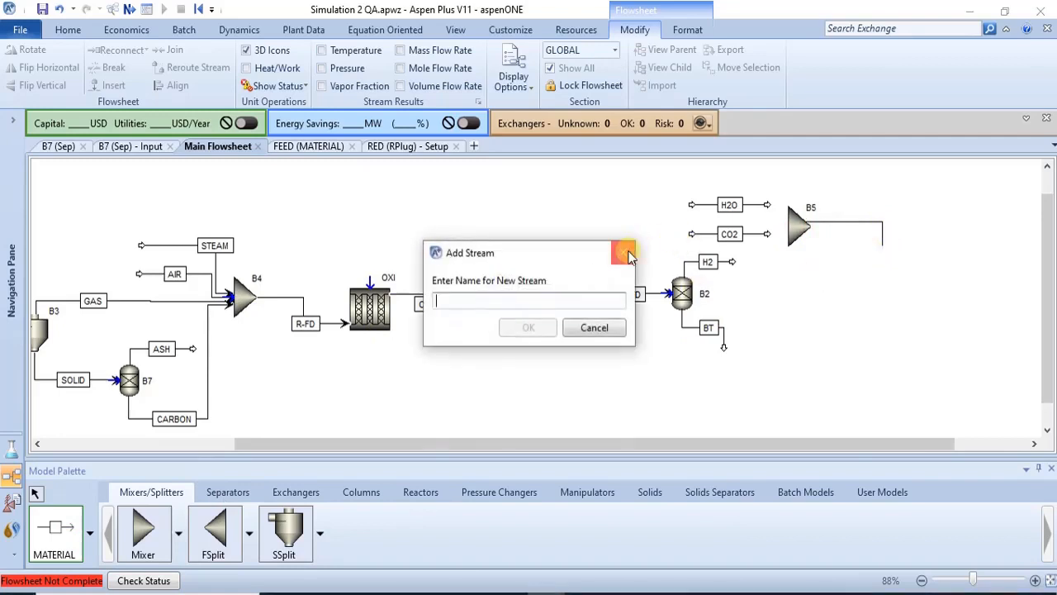
left_click(626, 254)
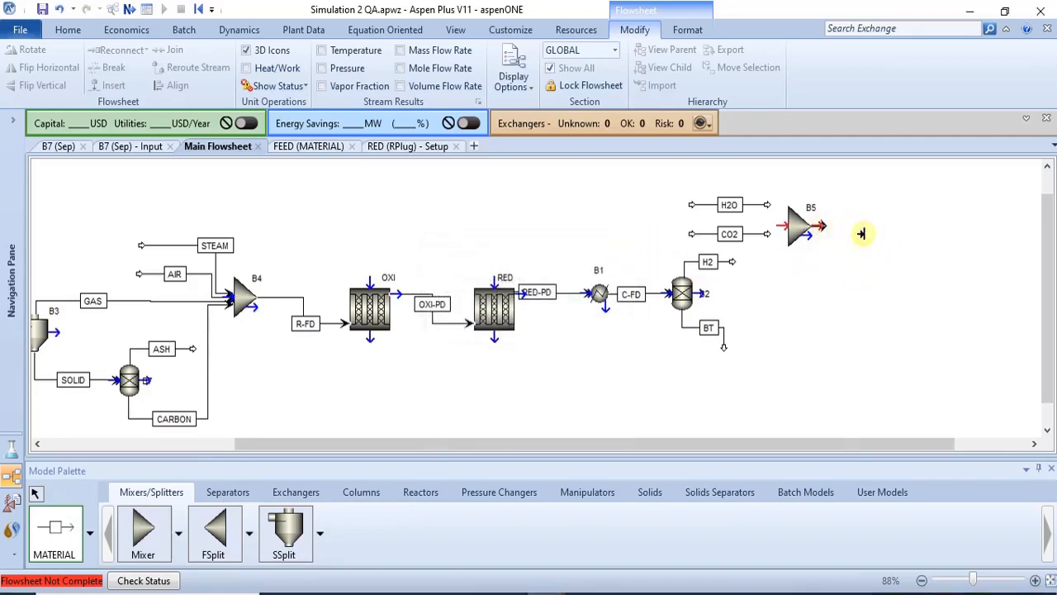
Draw a material stream from the outlet of mixer B5 and name it MX.
left_click(819, 226)
left_click(896, 249)
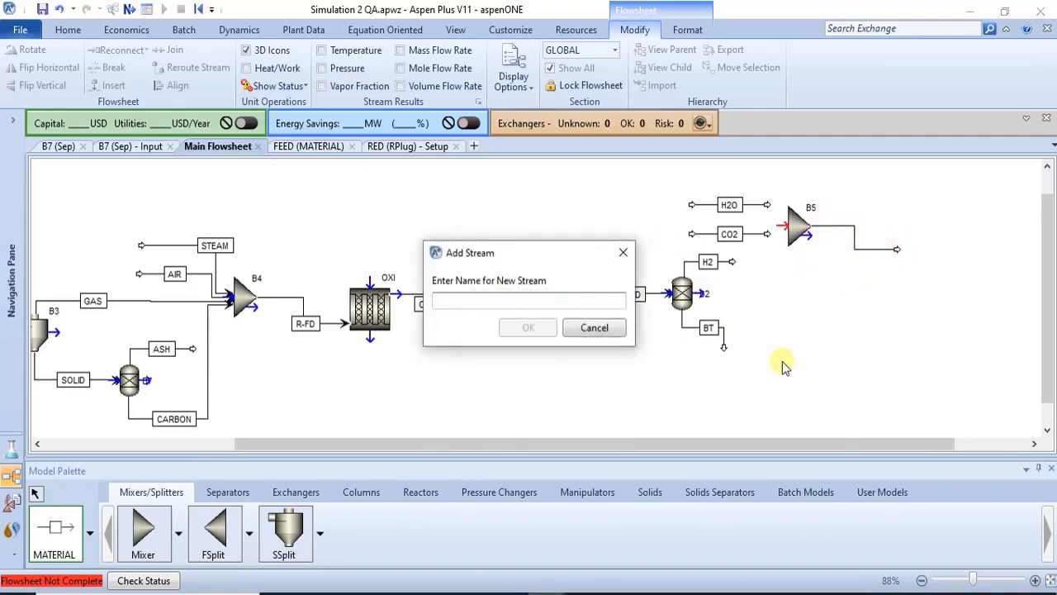
type("MX")
key("Return")
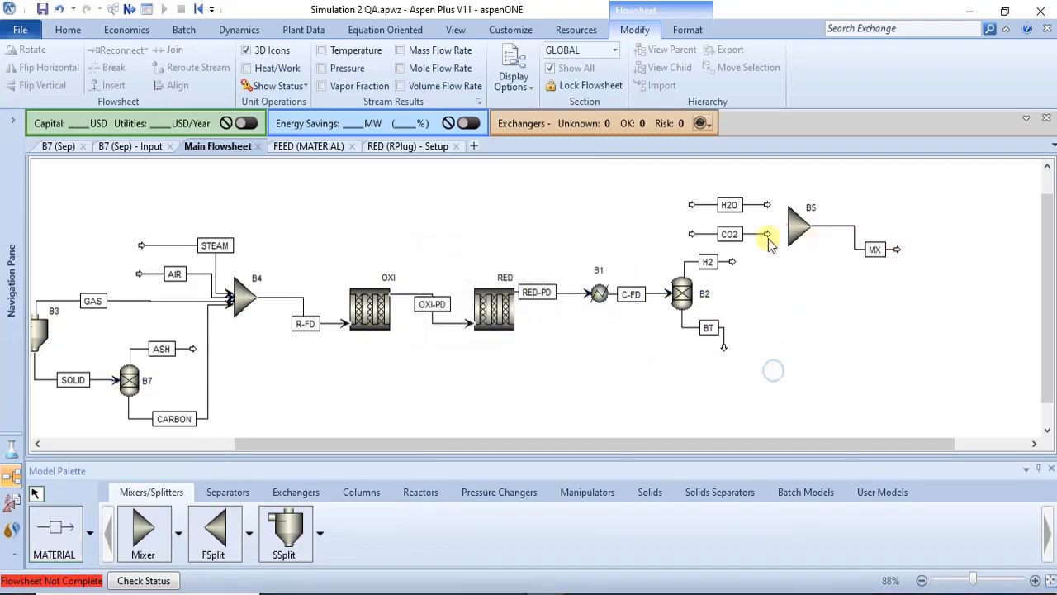
Connect the H2O, CO2 and H2 streams to the inlet of mixer B5, and run the simulation.
left_click_drag(767, 208, 785, 224)
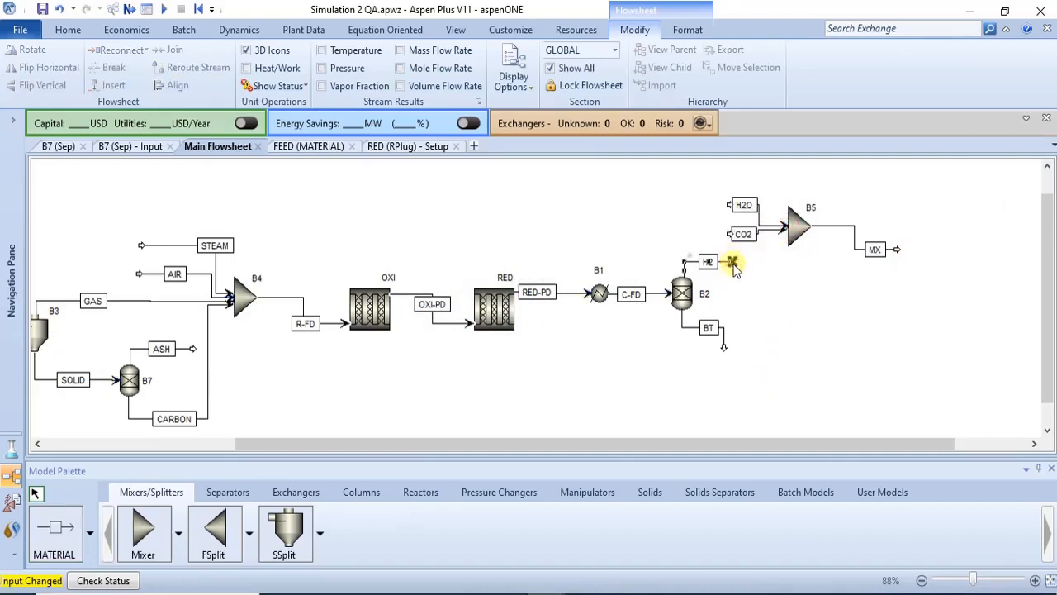
left_click_drag(733, 262, 790, 226)
left_click(756, 319)
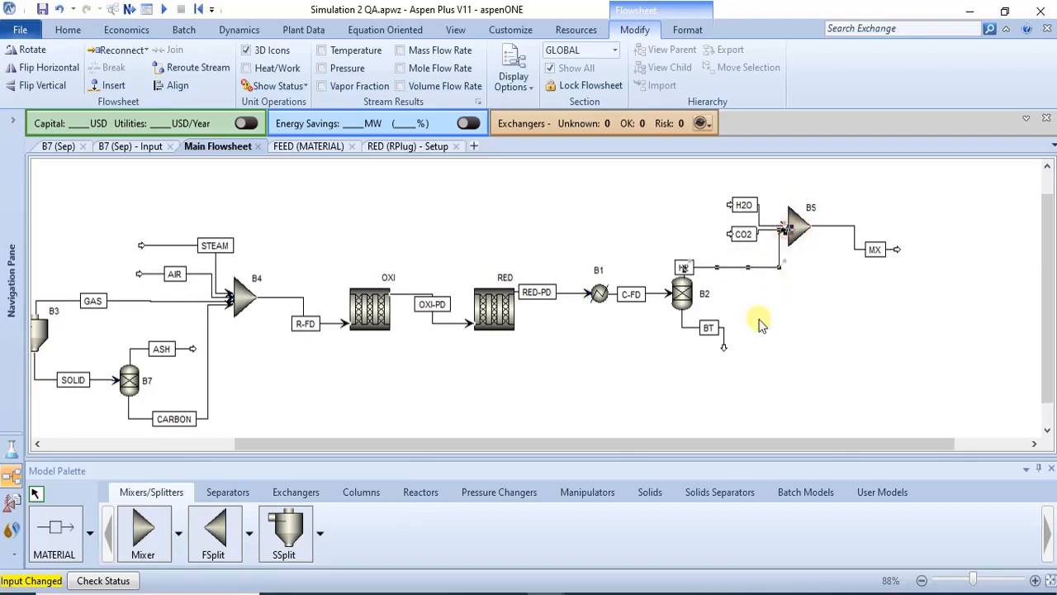
left_click_drag(730, 263, 779, 258)
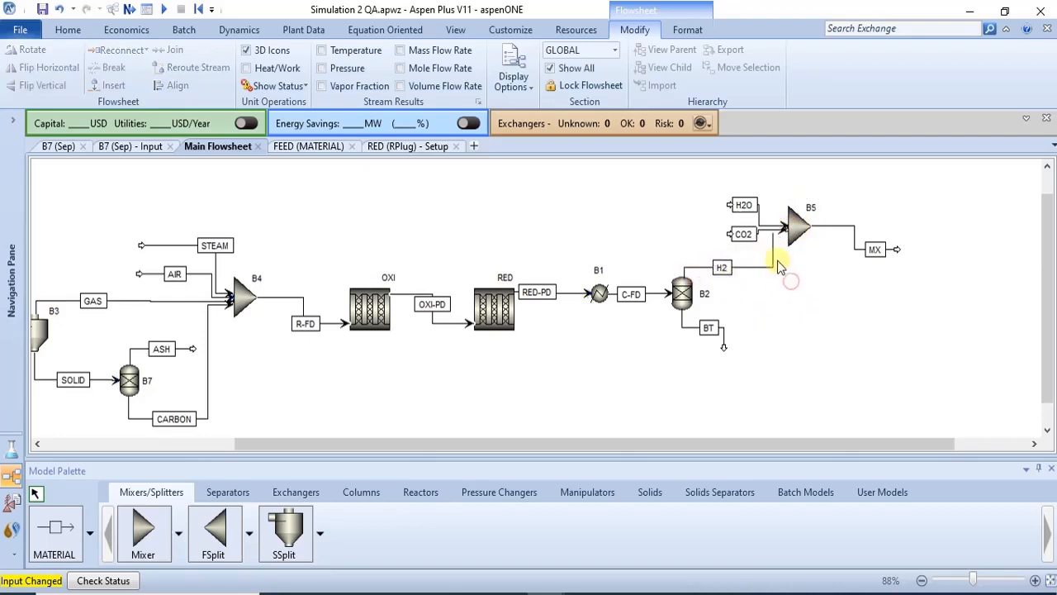
left_click(774, 299)
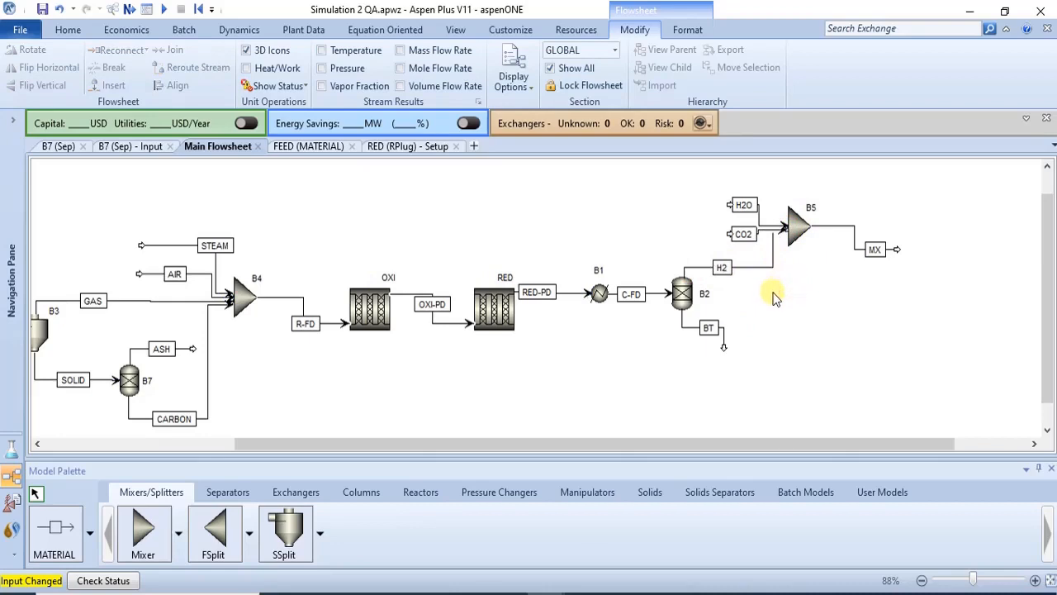
left_click(165, 9)
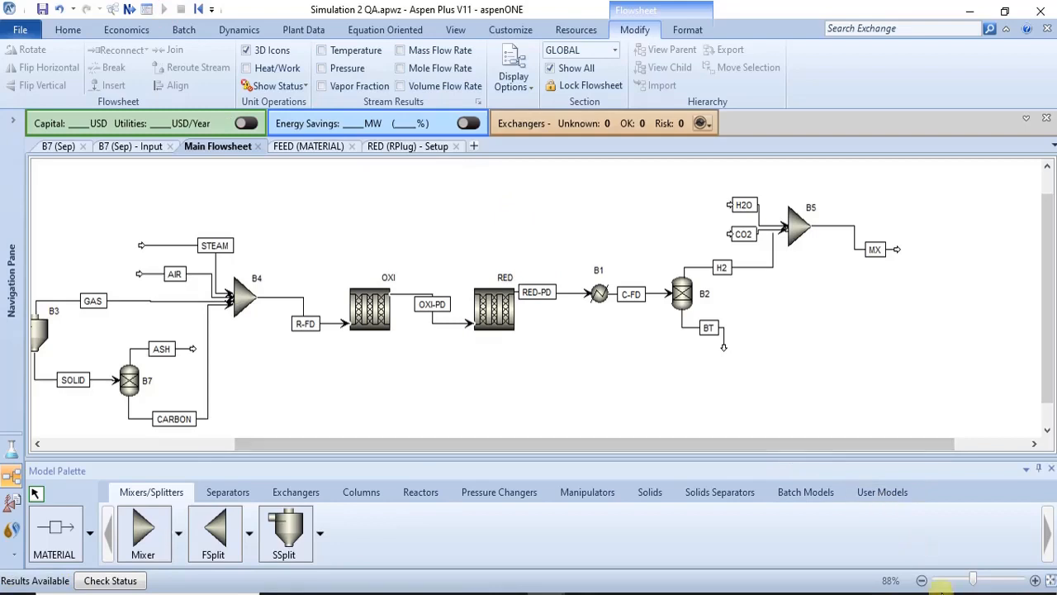
Tidy the flowsheet around mixer B5 by shifting the H2O and CO2 labels toward it and straightening the MX outlet stream.
left_click(950, 582)
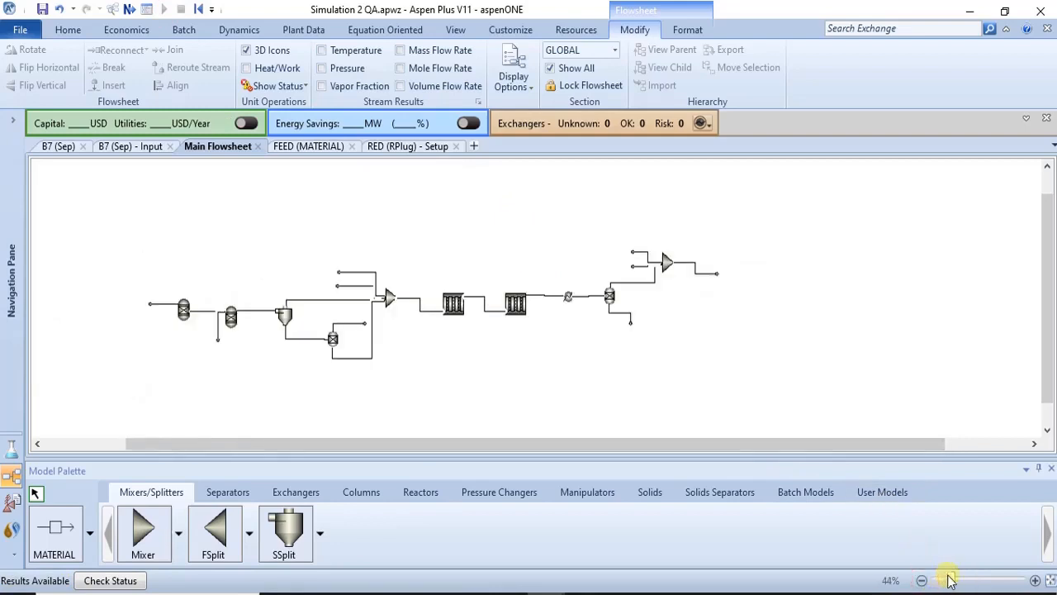
left_click(957, 580)
left_click(960, 580)
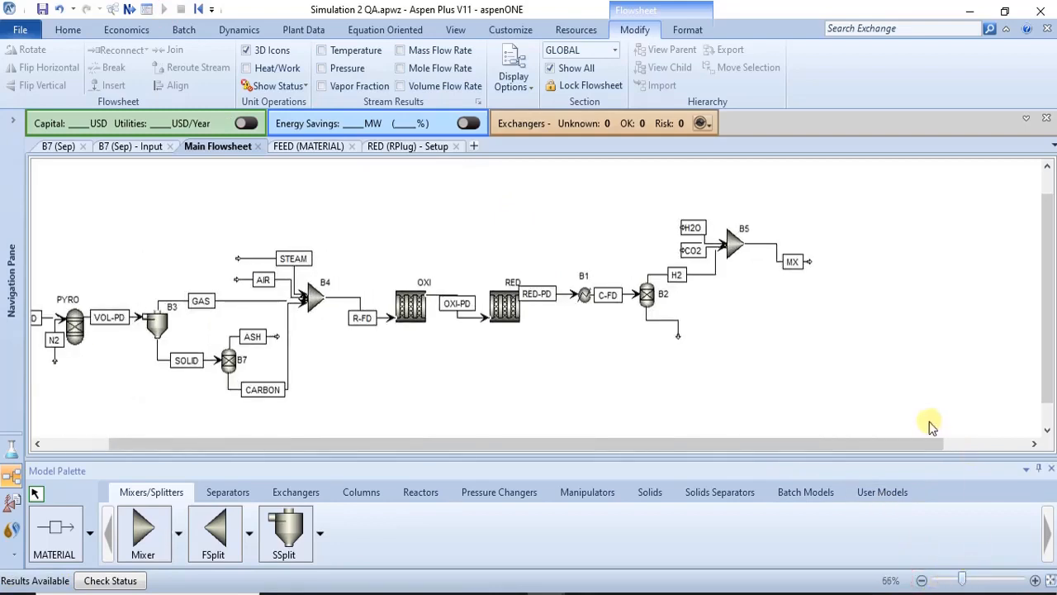
left_click_drag(918, 444, 996, 443)
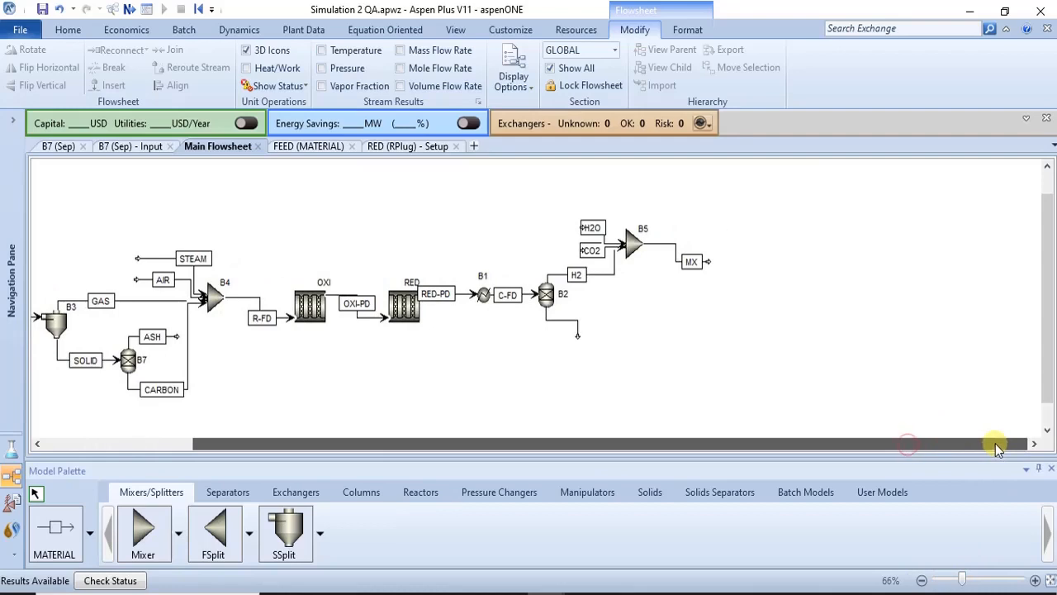
left_click(756, 324)
left_click_drag(582, 251, 590, 225)
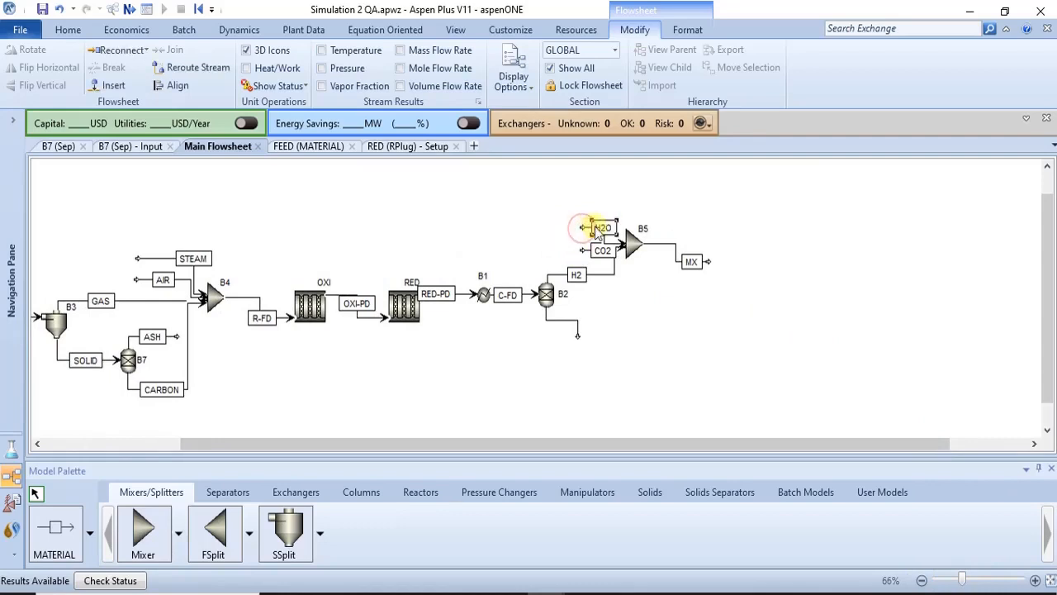
left_click(628, 193)
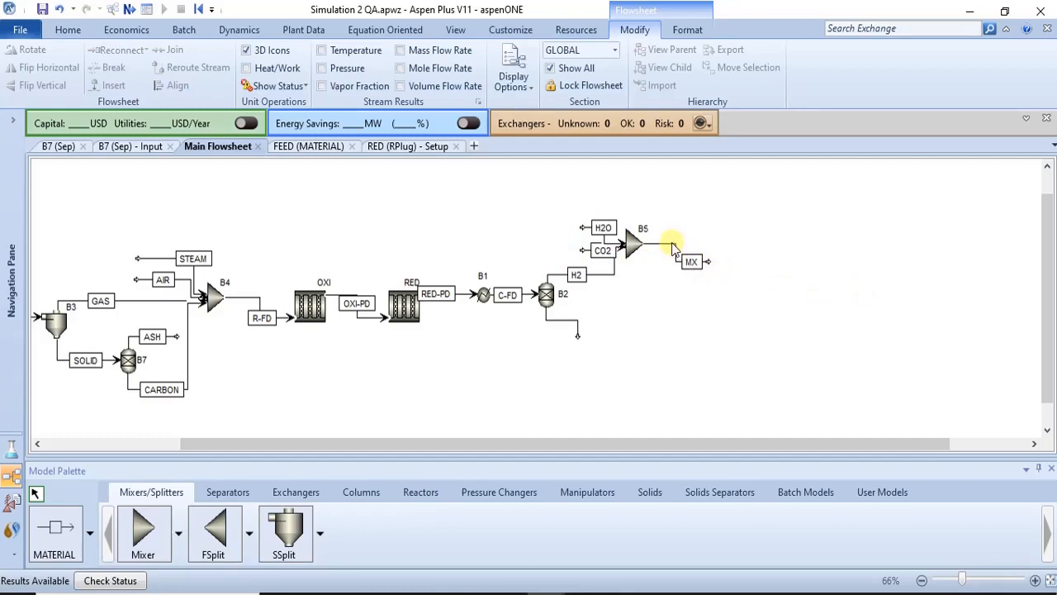
left_click_drag(707, 263, 665, 245)
left_click(703, 266)
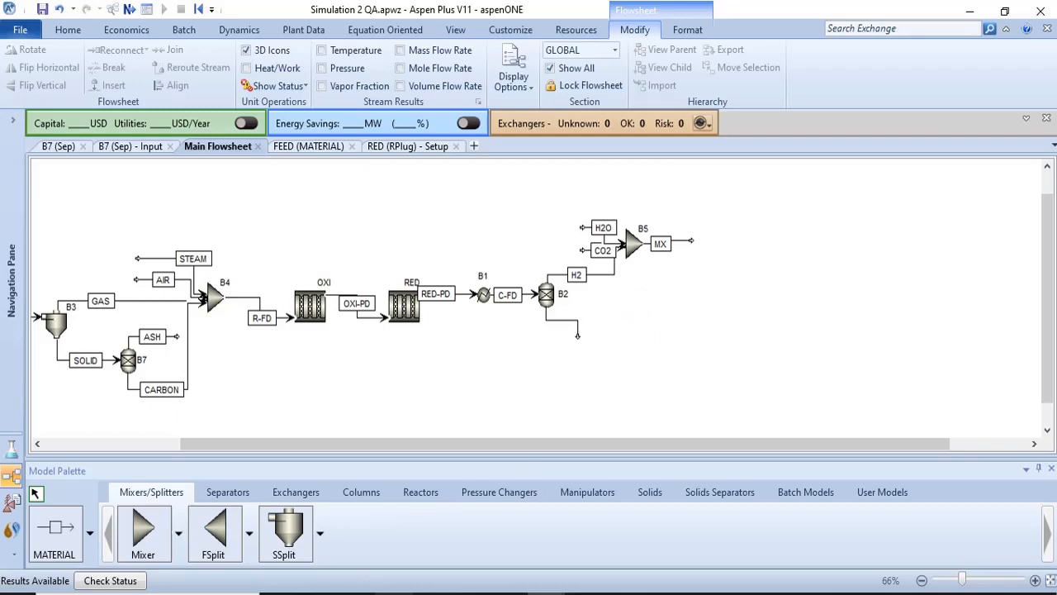
Add a Compr block to the flowsheet just beyond the outlet end of the MX stream, keeping the default block name.
mouse_move(355, 591)
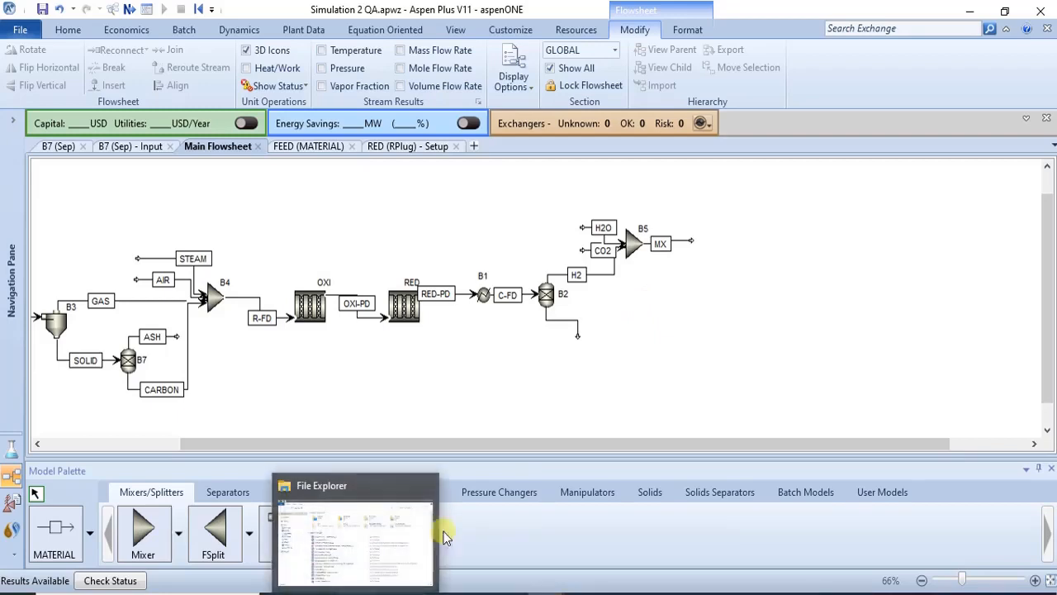
left_click(213, 492)
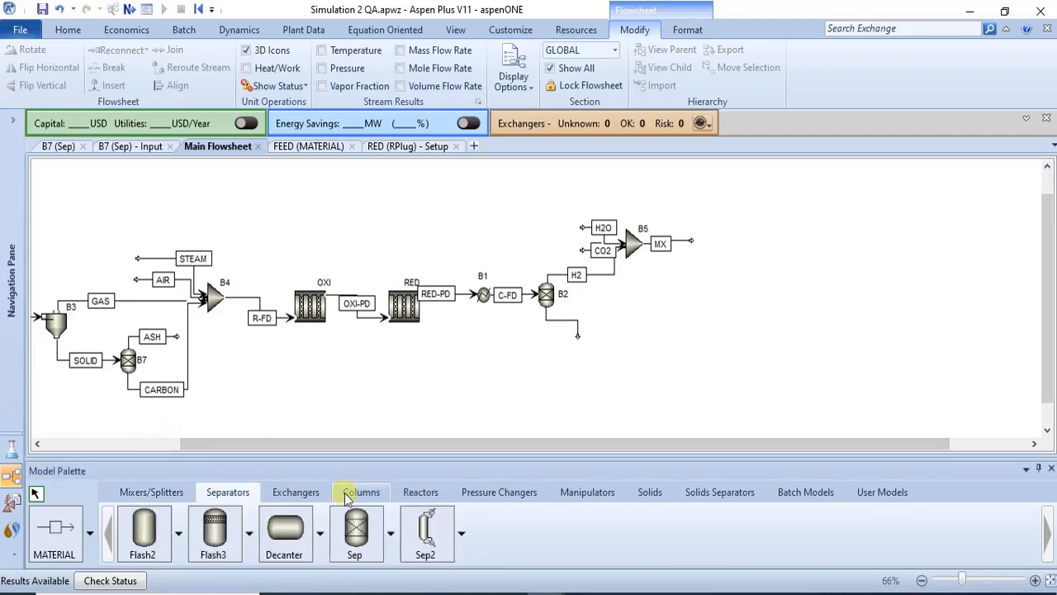
left_click(296, 491)
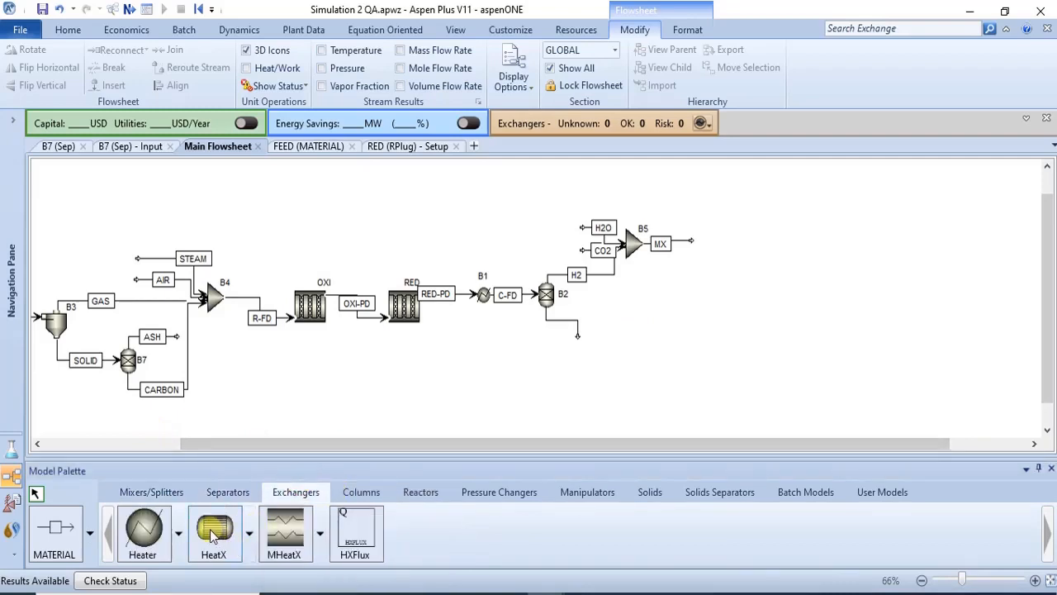
left_click(472, 494)
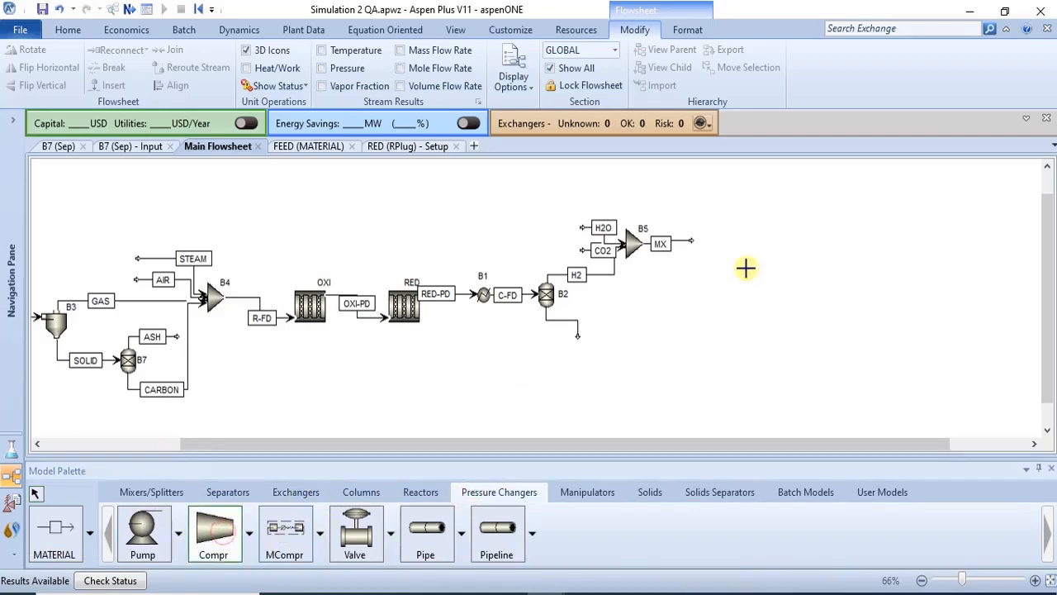
left_click(718, 265)
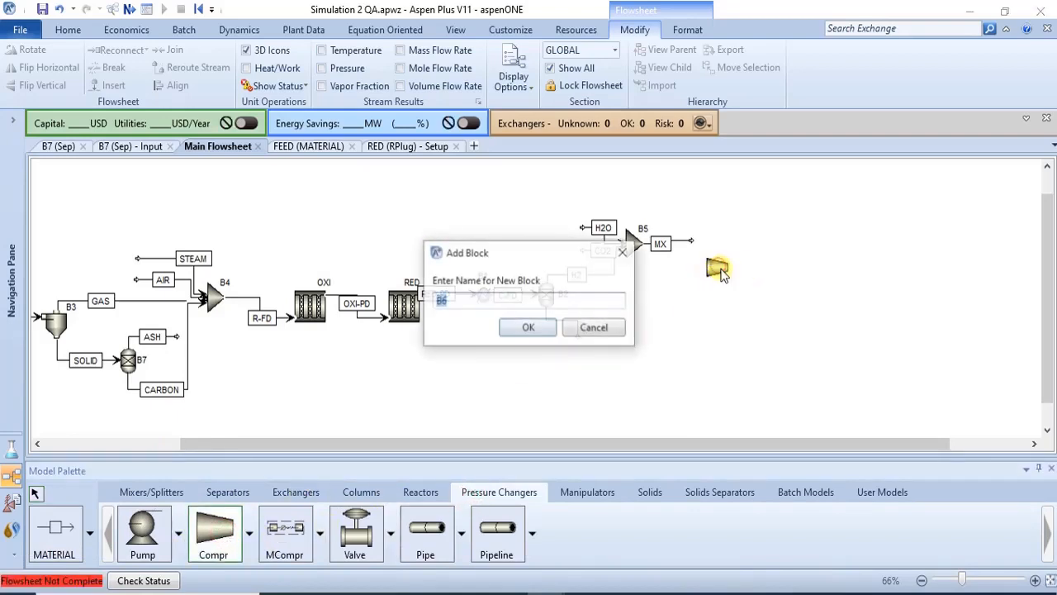
left_click(537, 325)
right_click(702, 324)
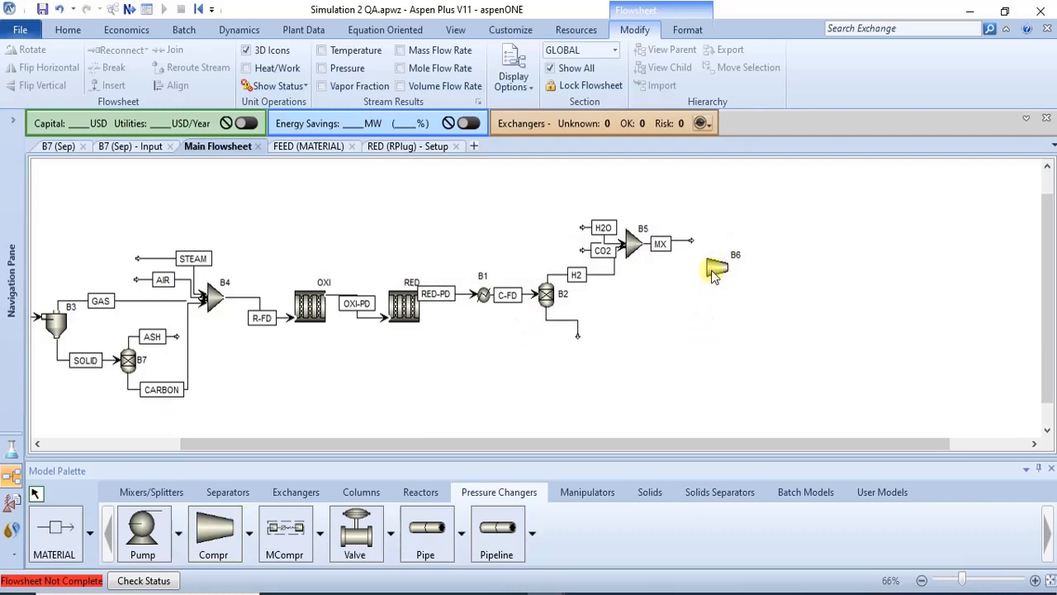
left_click(715, 265)
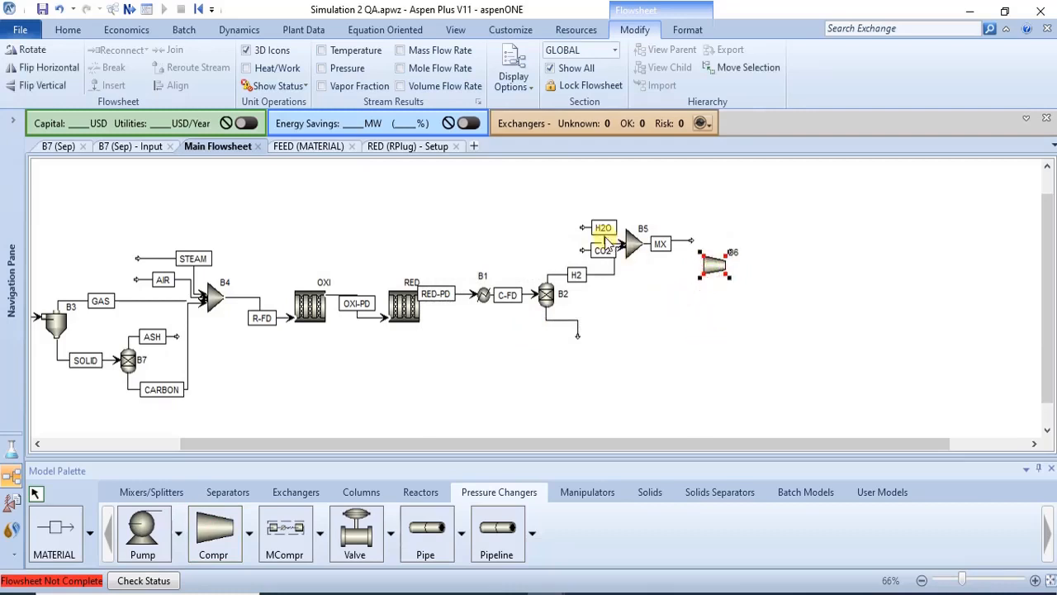
Disconnect the H2O stream from the inlet of mixer B5 and move it up and away from the mixer.
left_click(68, 31)
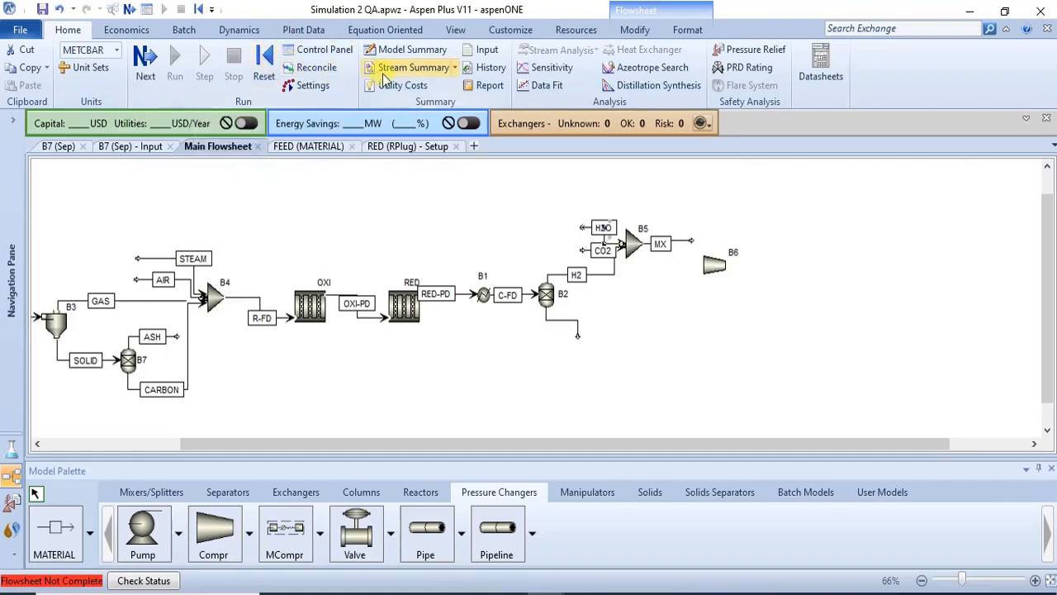
left_click(648, 30)
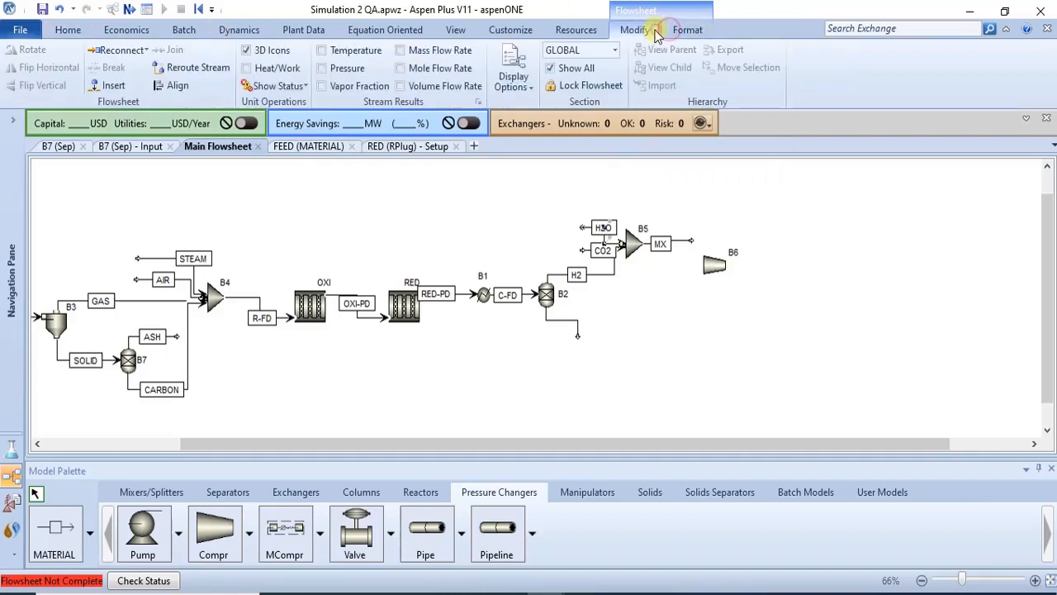
left_click(145, 50)
left_click(152, 88)
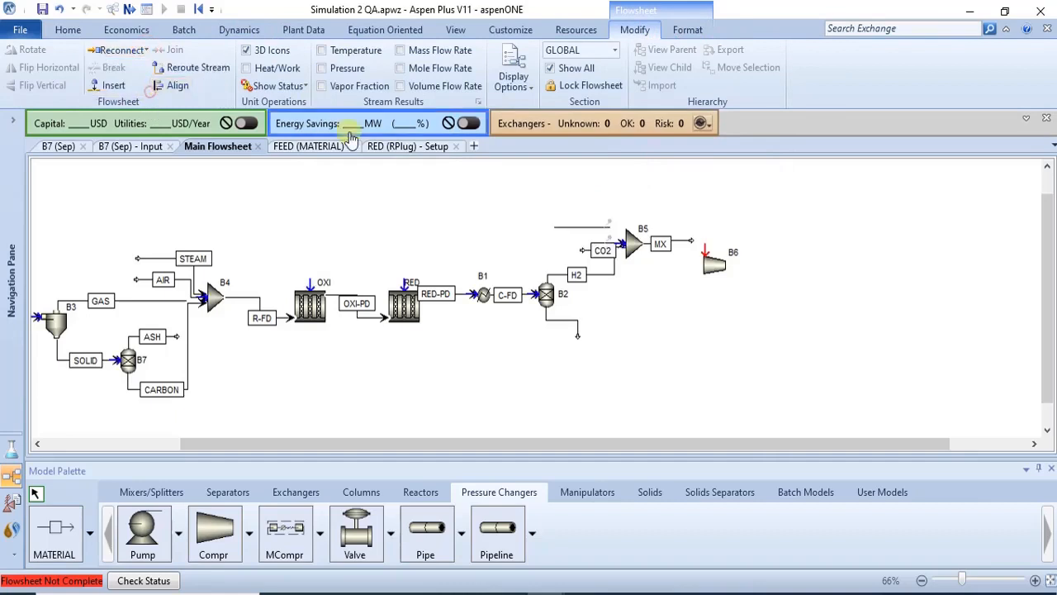
left_click(568, 211)
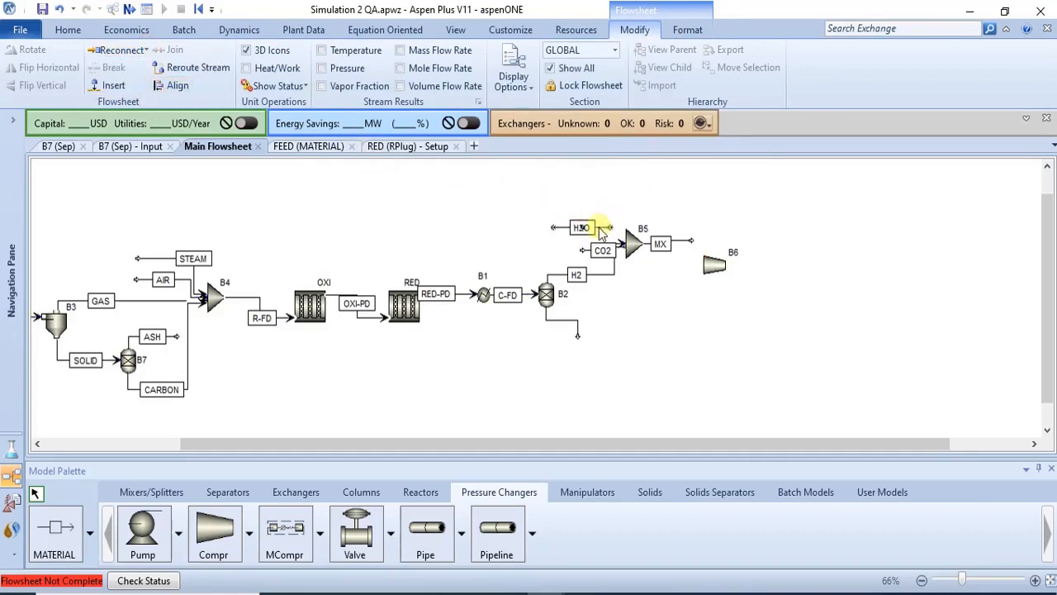
left_click_drag(594, 231, 582, 231)
left_click(643, 171)
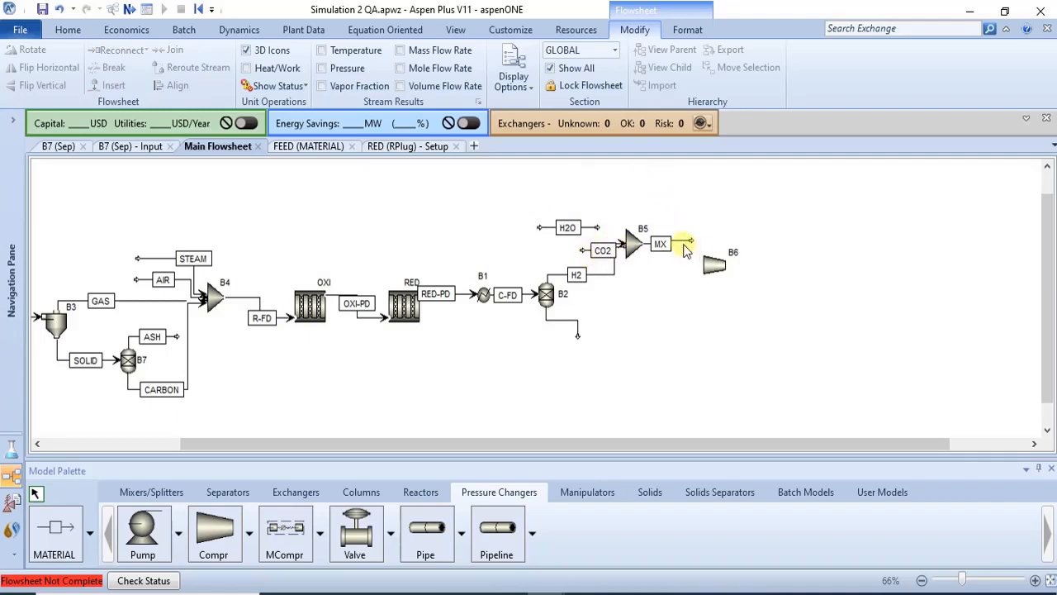
left_click_drag(587, 231, 579, 216)
left_click(633, 295)
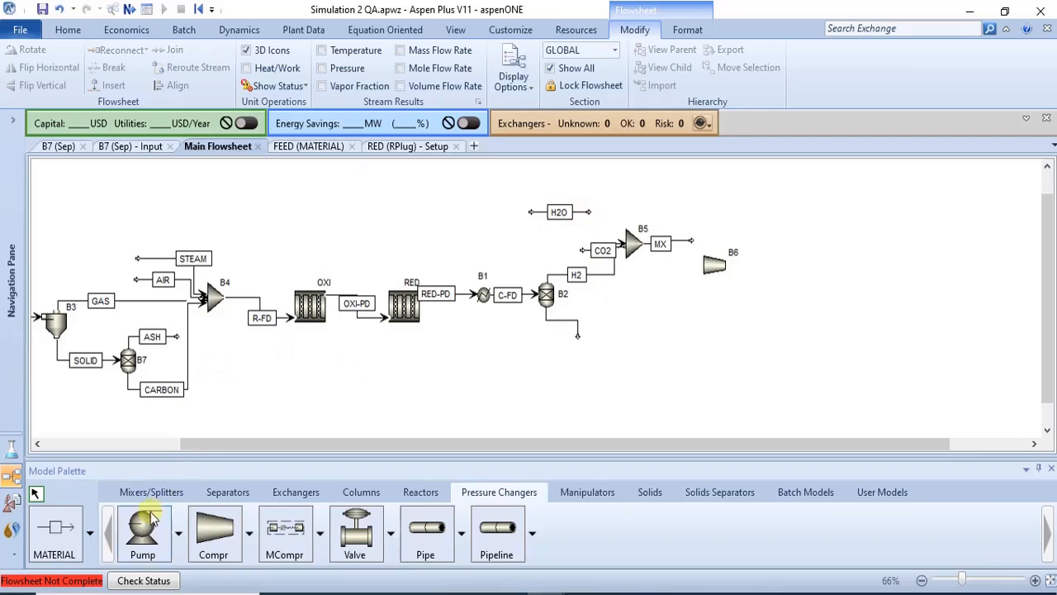
Add a Heater block just beyond the free end of the H2O stream, keeping the default block name.
left_click(224, 492)
left_click(296, 492)
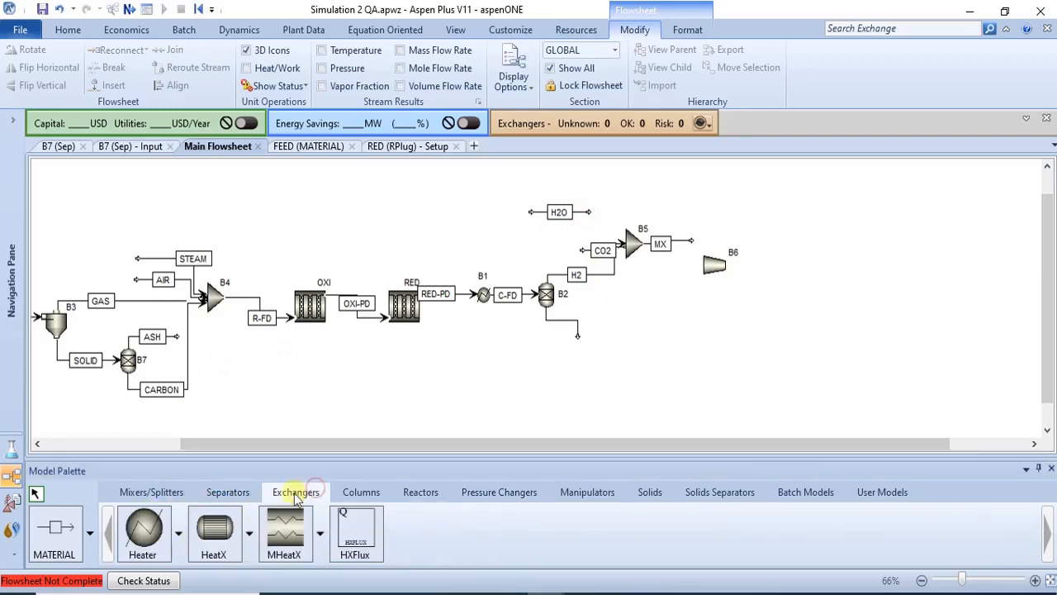
left_click(143, 531)
left_click(610, 213)
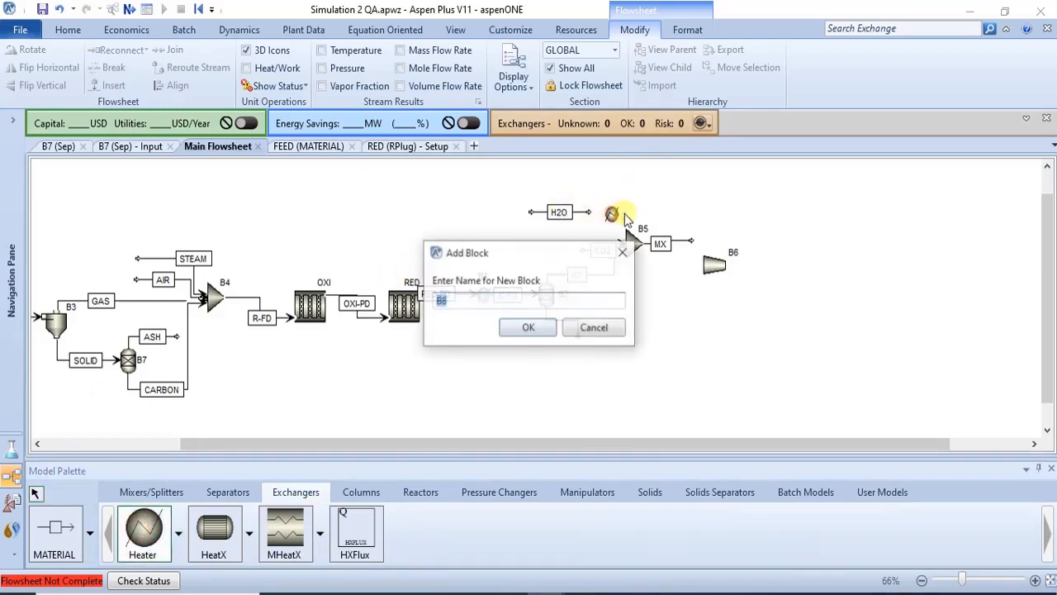
left_click(535, 330)
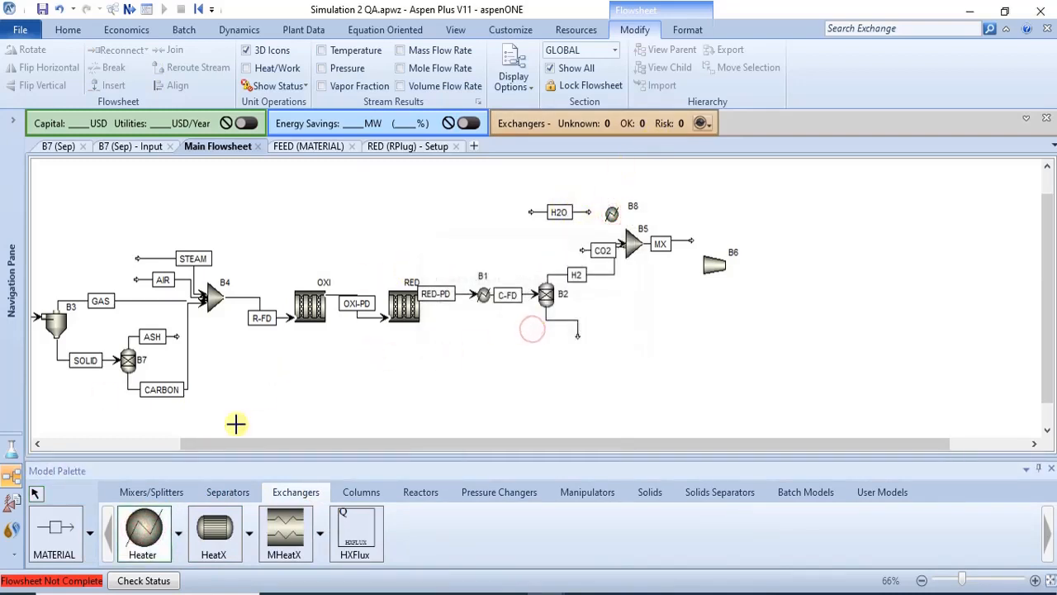
Draw a material stream from the outlet of heater B8 and name it H-H2O.
left_click(56, 533)
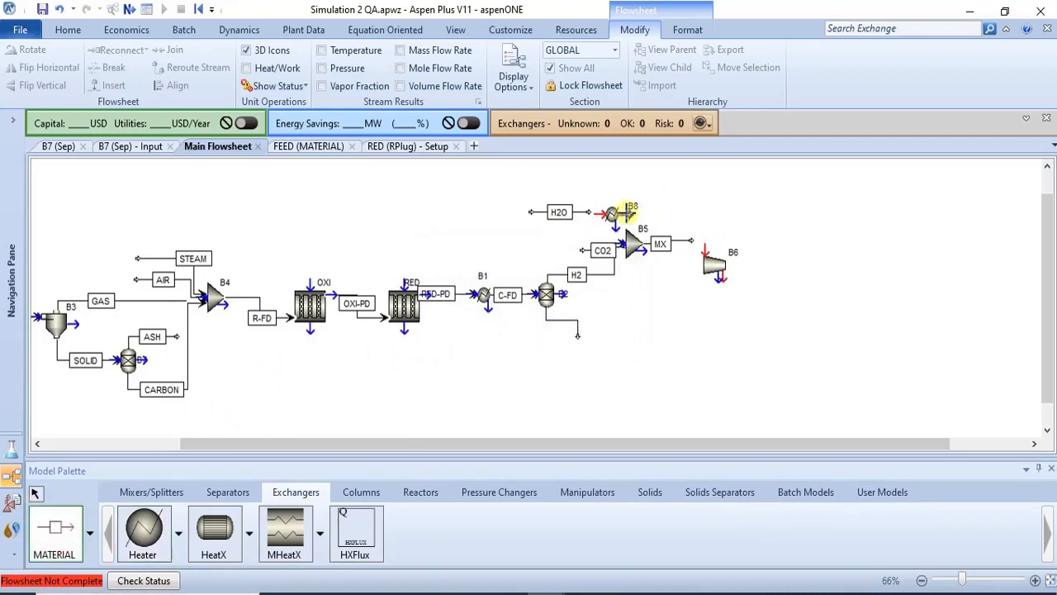
left_click(622, 214)
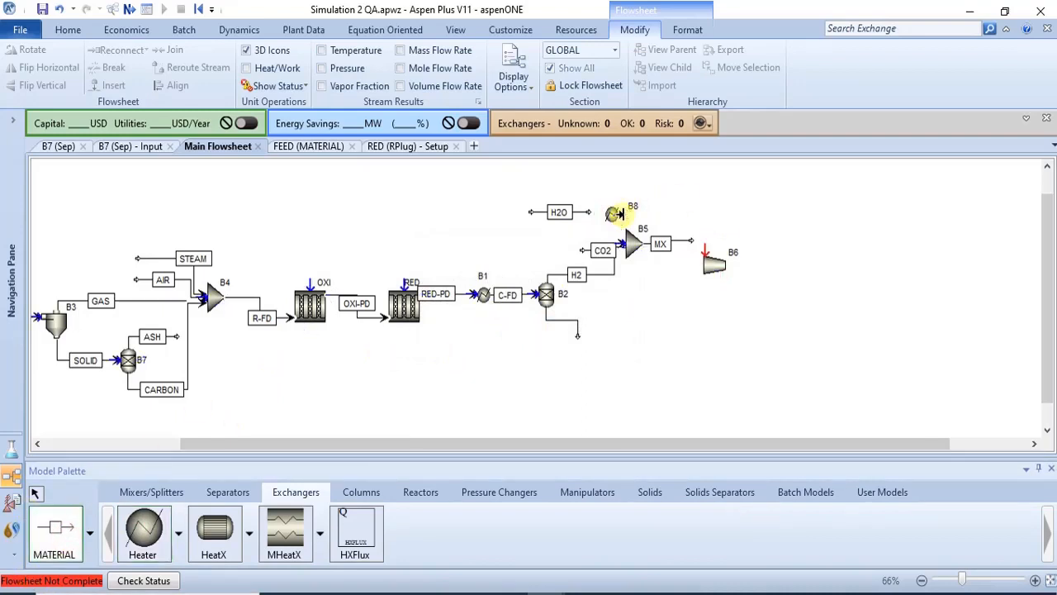
left_click(681, 181)
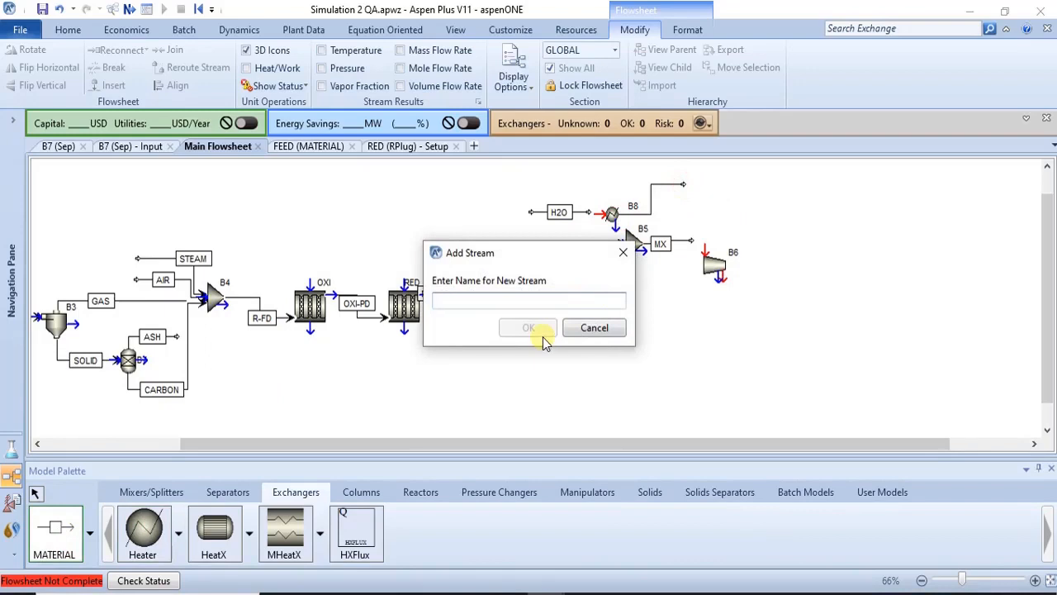
type("H-H2O")
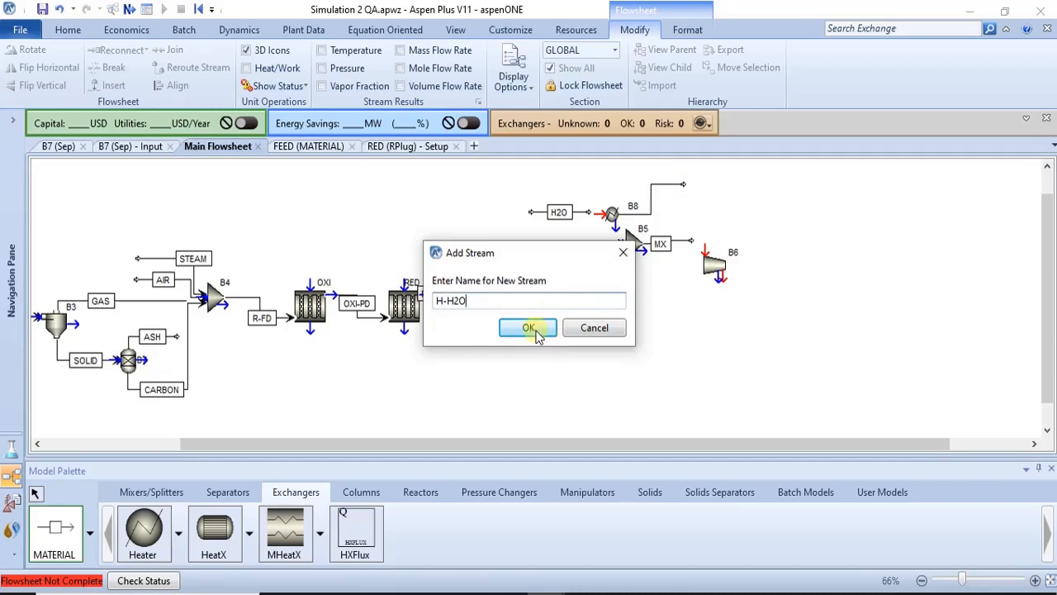
left_click(539, 331)
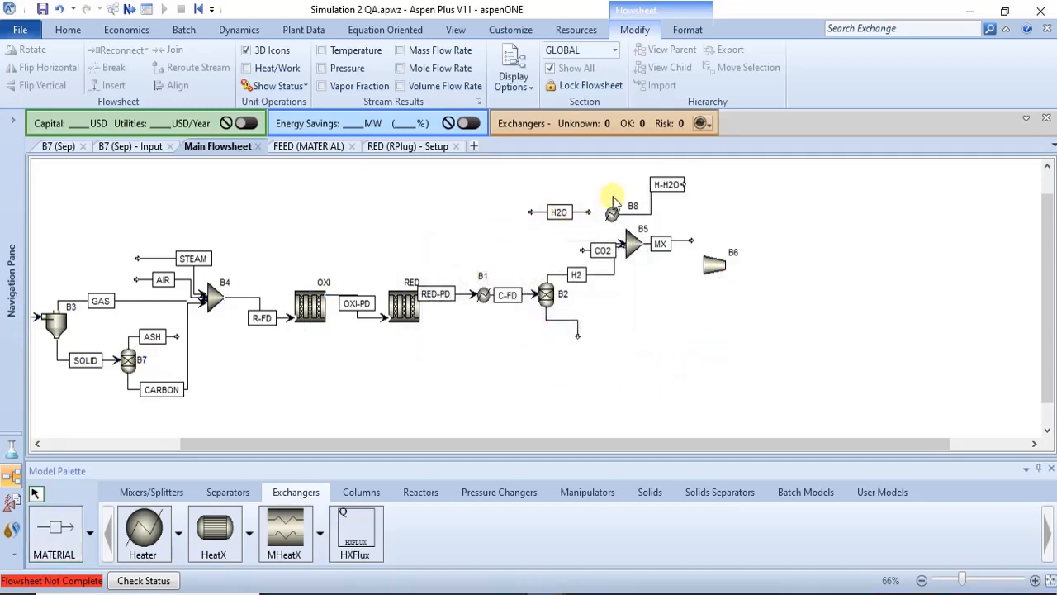
Connect the free end of the H2O stream to the feed inlet of heater B8.
double_click(589, 212)
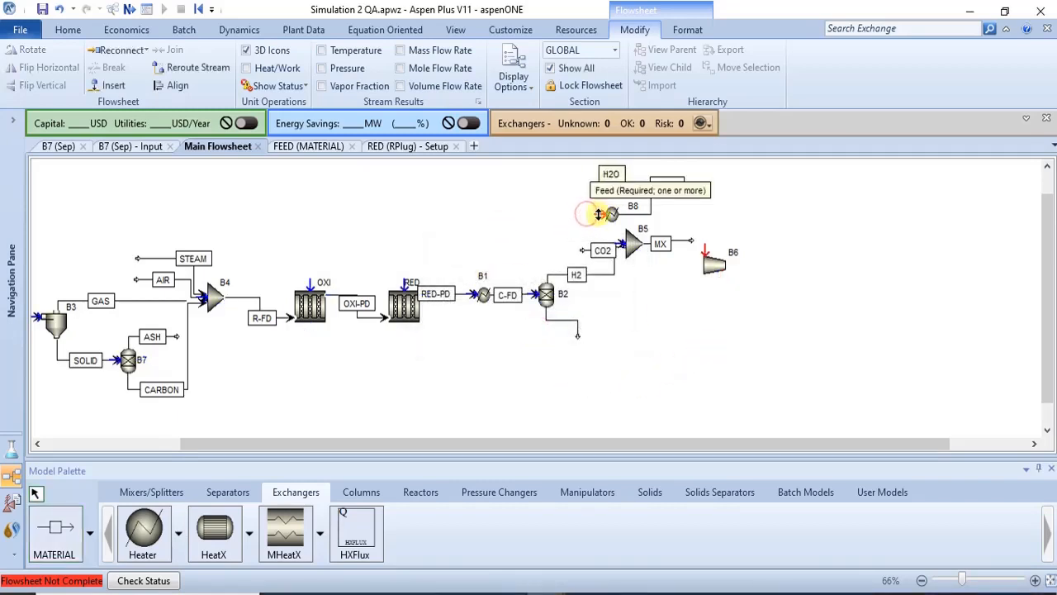
left_click(599, 214)
left_click(612, 216)
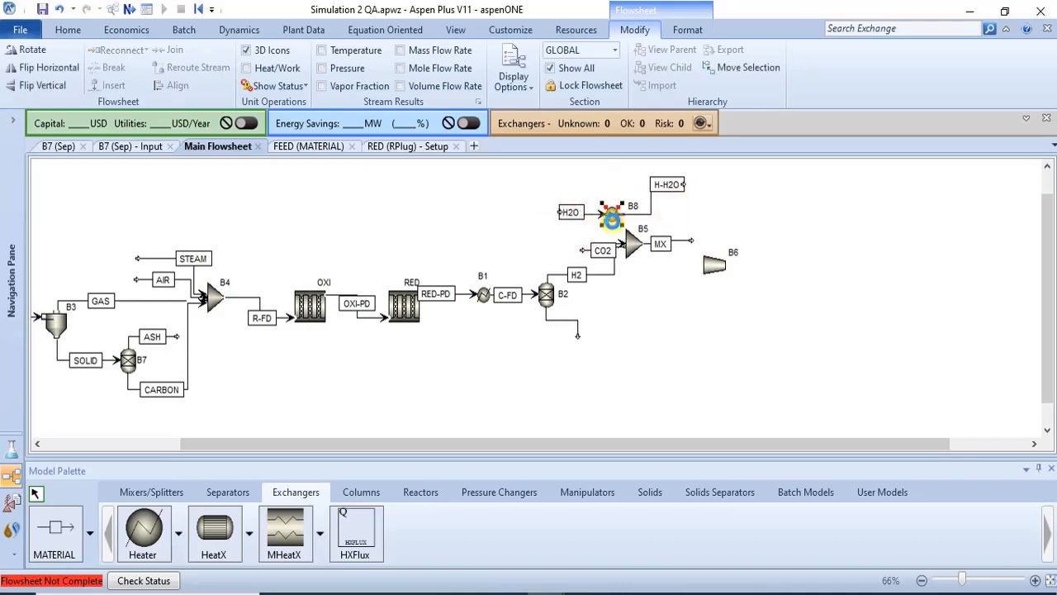
Specify heater B8 with a temperature of 100 C and a pressure of 0.813 bar.
double_click(611, 219)
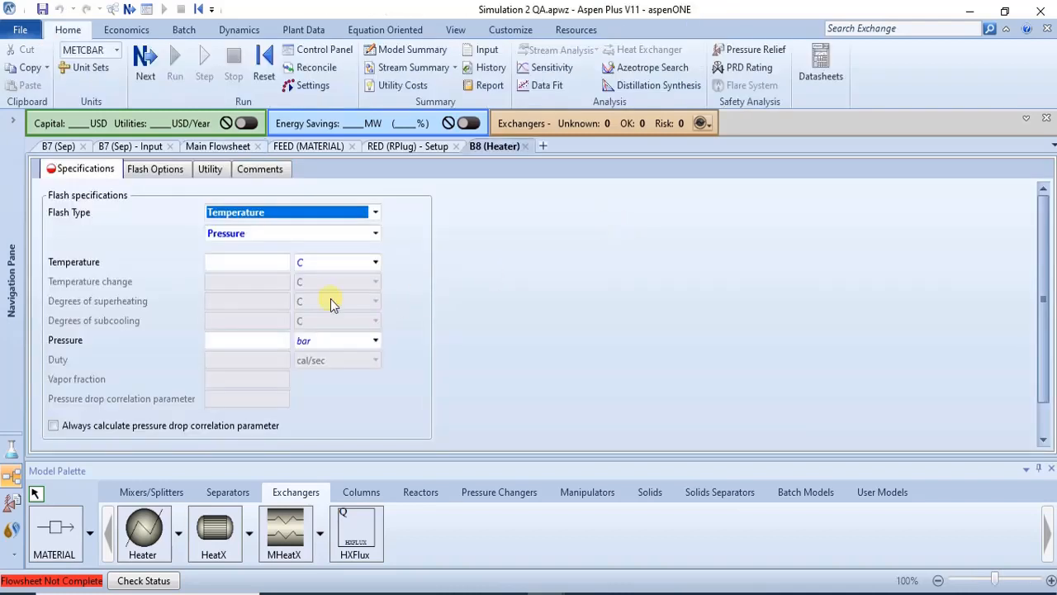
left_click(281, 265)
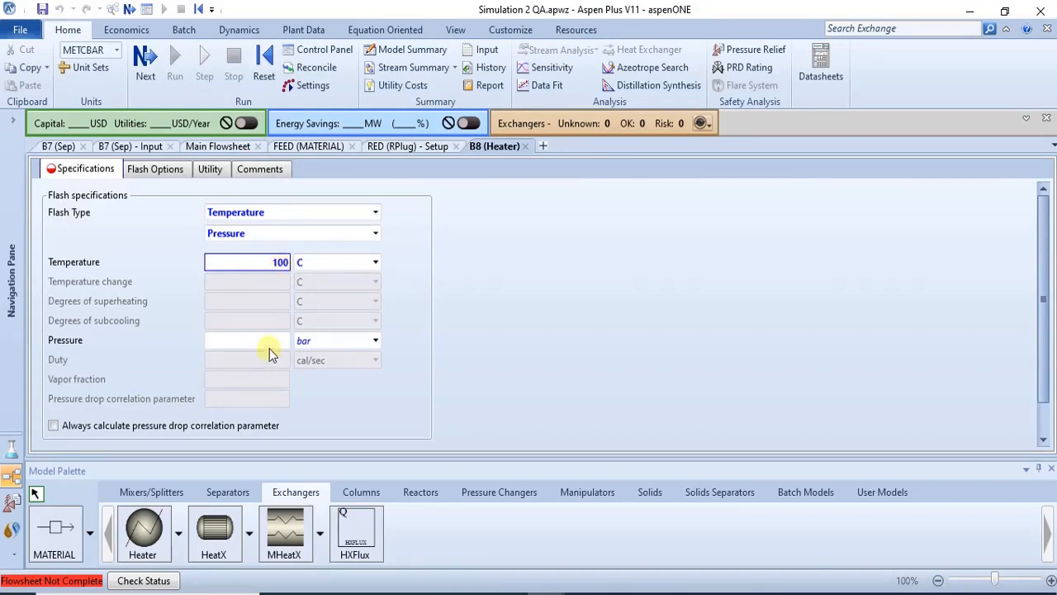
left_click(270, 345)
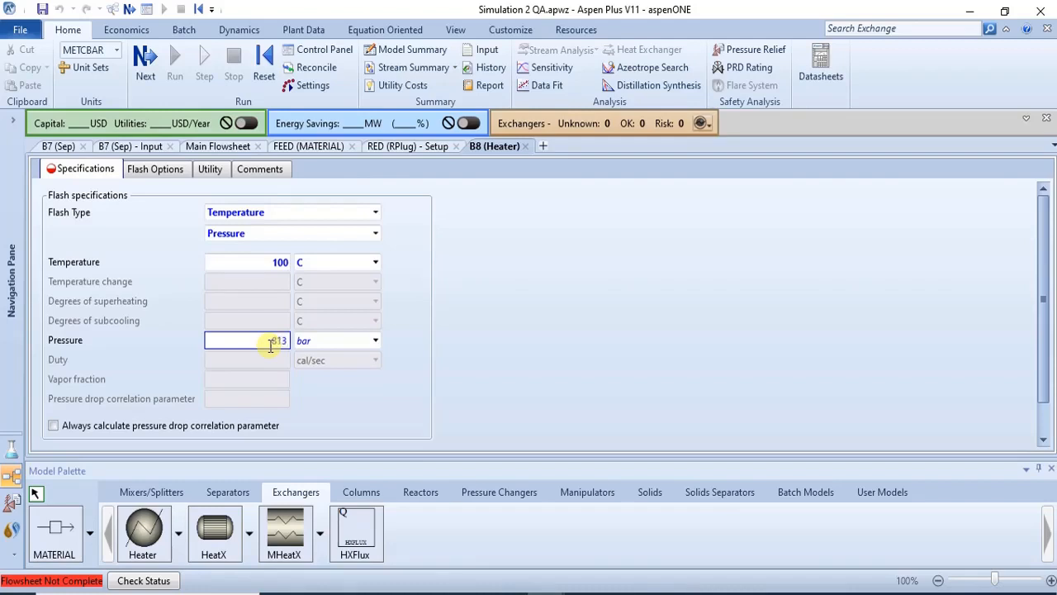
key("Return")
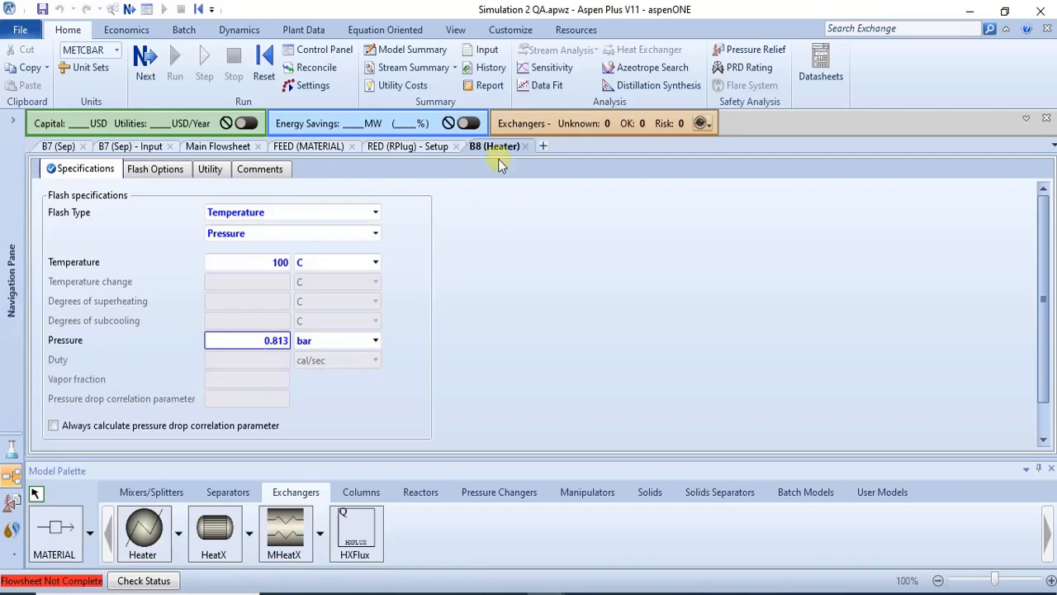
left_click(524, 147)
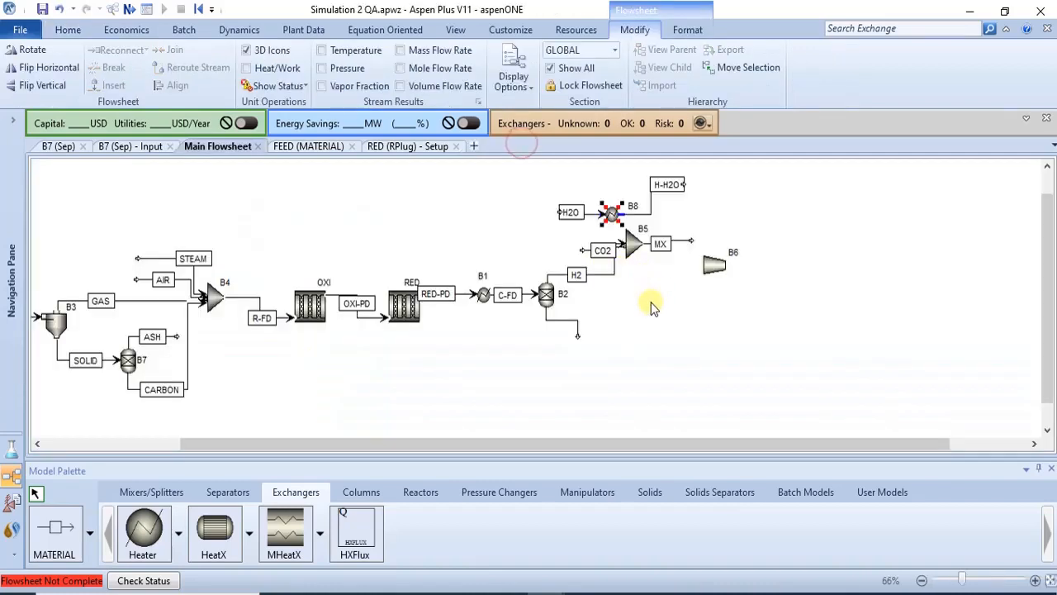
left_click(650, 303)
double_click(611, 215)
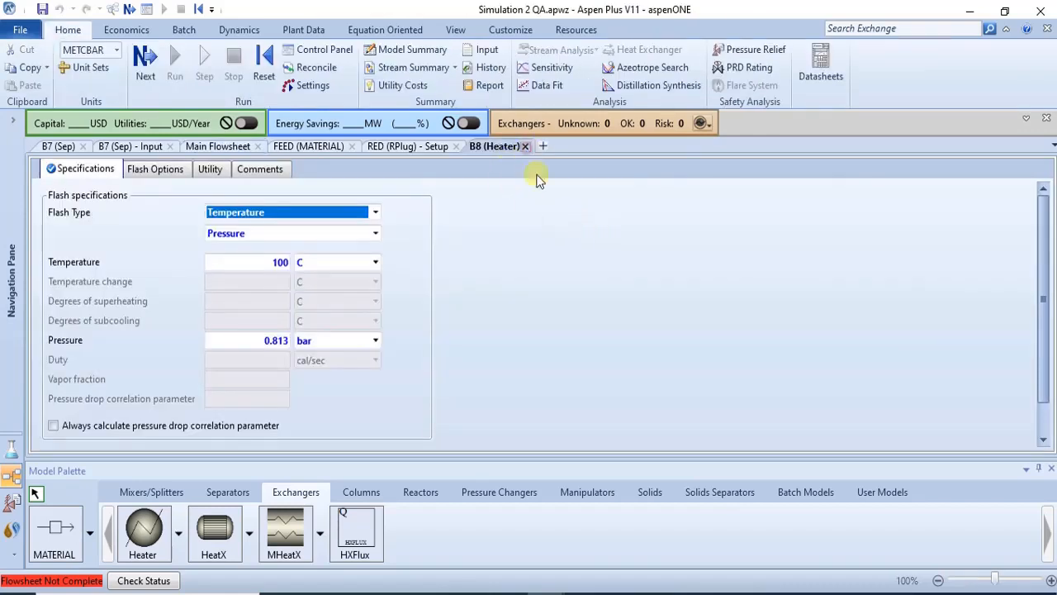
left_click(525, 146)
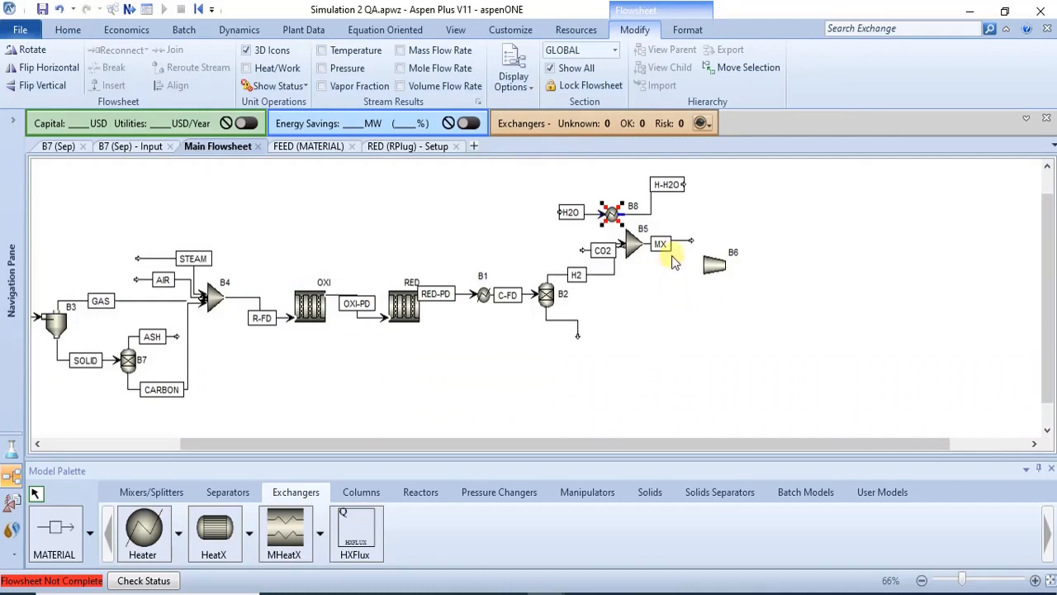
Connect the outlet end of the MX stream to the feed inlet of compressor B6.
left_click(689, 240)
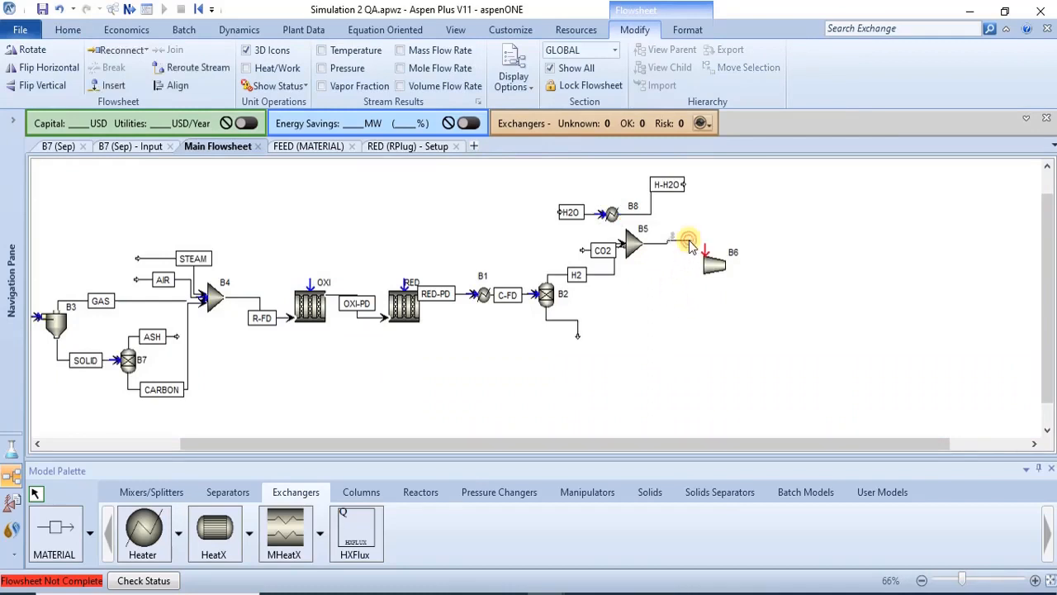
left_click(704, 252)
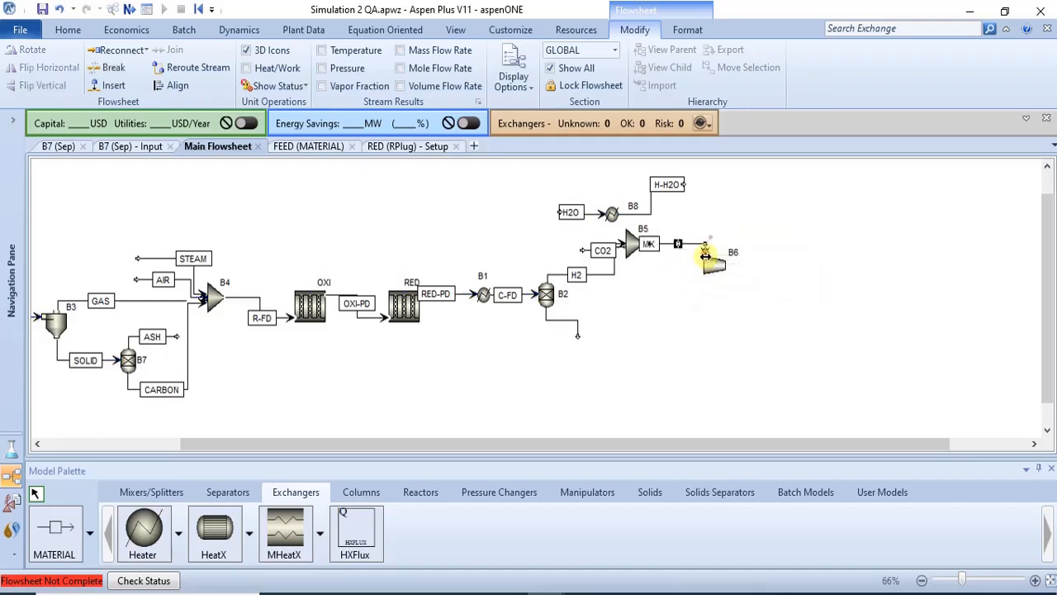
Move heater B8 with its H2O and H-H2O streams upstream of mixer B5, and connect H-H2O to the mixer inlet.
left_click(665, 185)
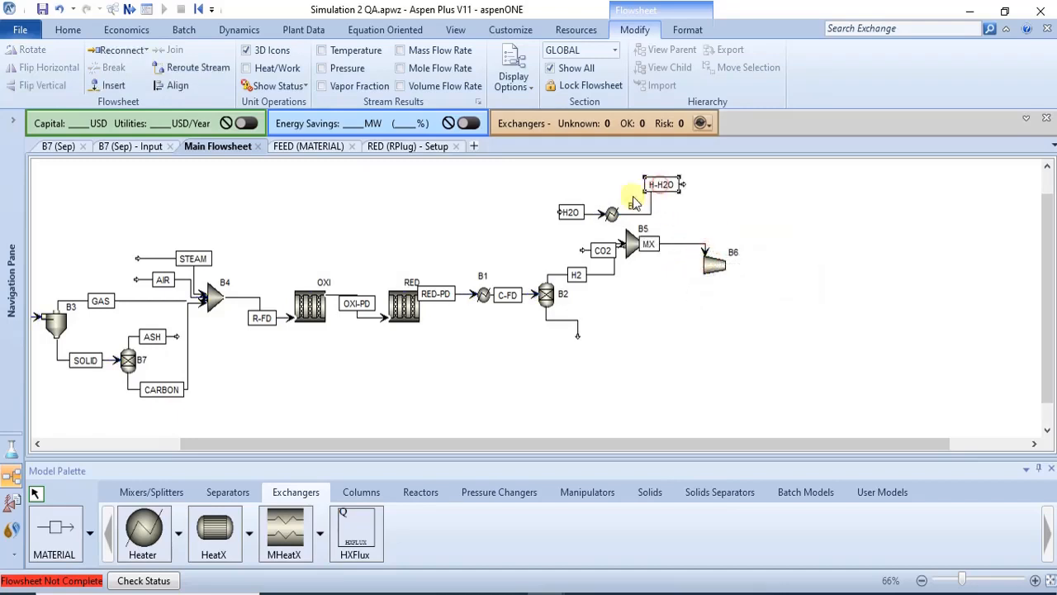
left_click_drag(528, 190, 732, 229)
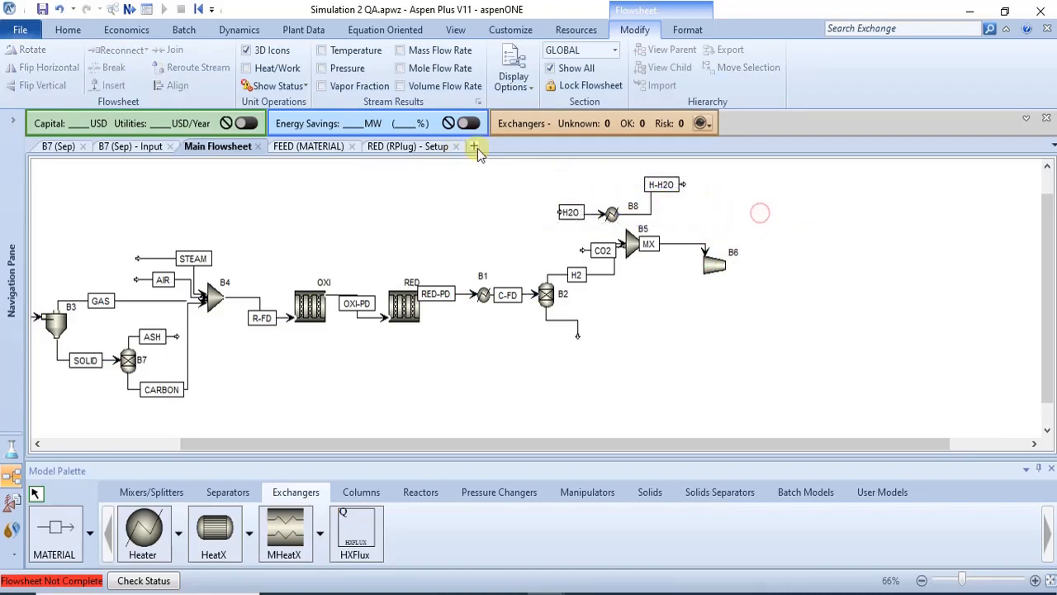
left_click_drag(529, 161, 712, 225)
left_click_drag(621, 220, 507, 229)
left_click_drag(564, 192, 550, 218)
left_click(643, 322)
left_click(567, 242)
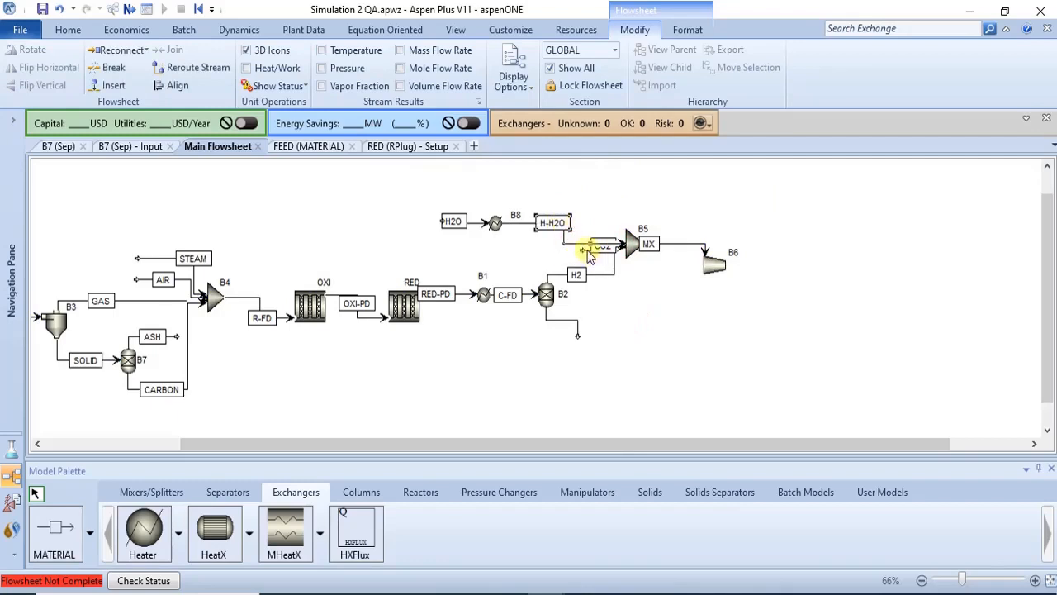
Tidy the flowsheet around mixer B5 by repositioning the CO2 stream, rerouting the H2 line and centring the MX label.
left_click_drag(586, 249, 557, 255)
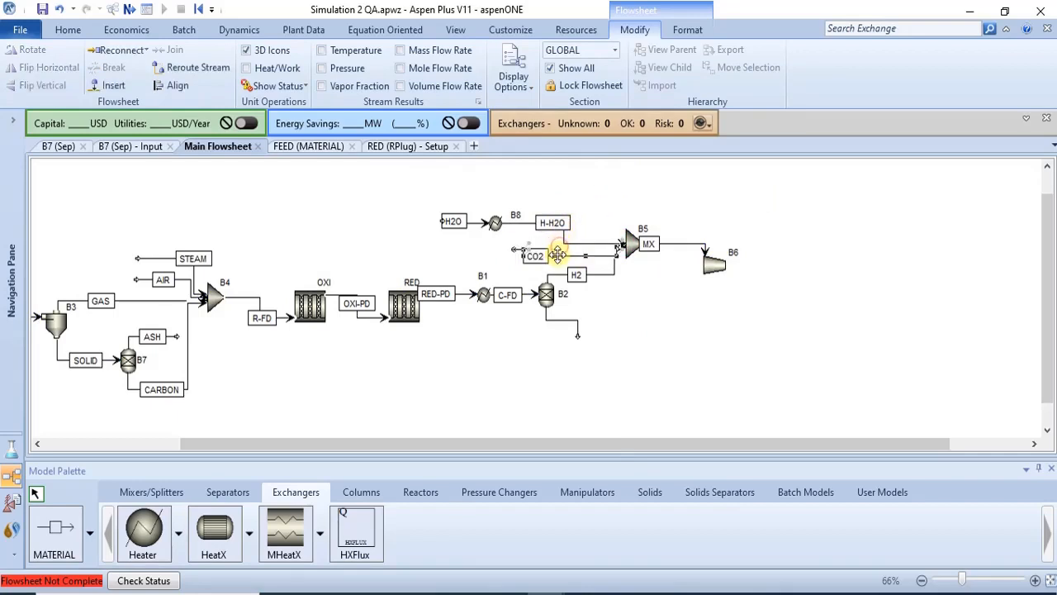
left_click(656, 295)
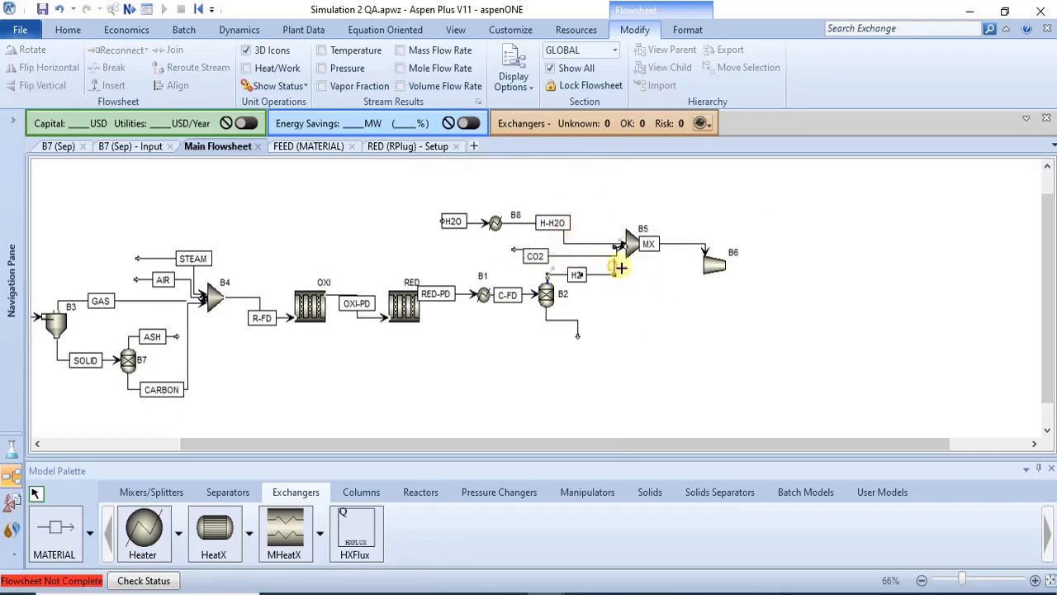
left_click(612, 302)
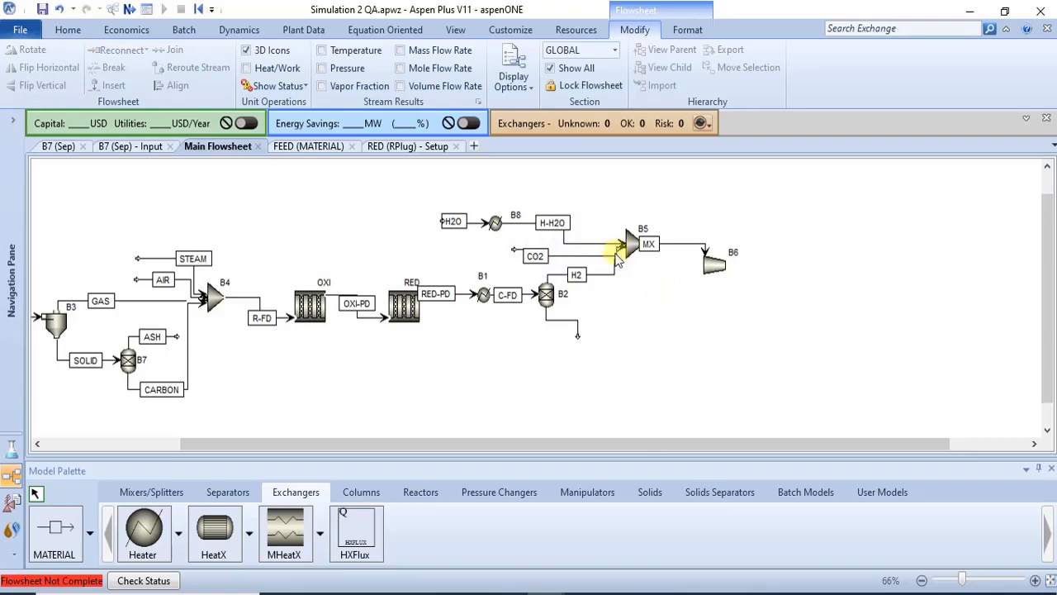
left_click_drag(617, 253, 608, 253)
left_click(621, 278)
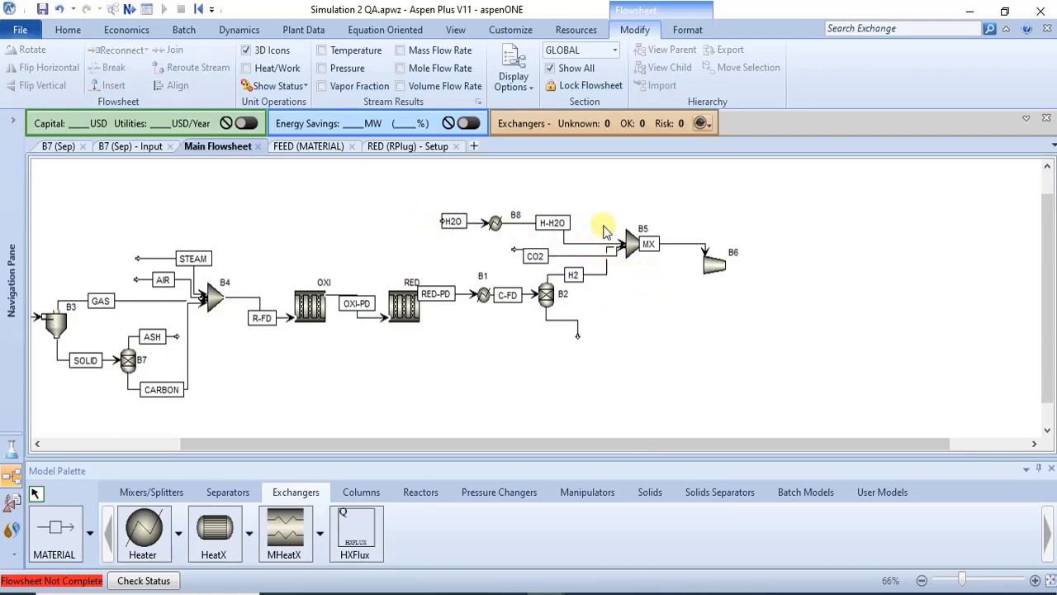
left_click(653, 248)
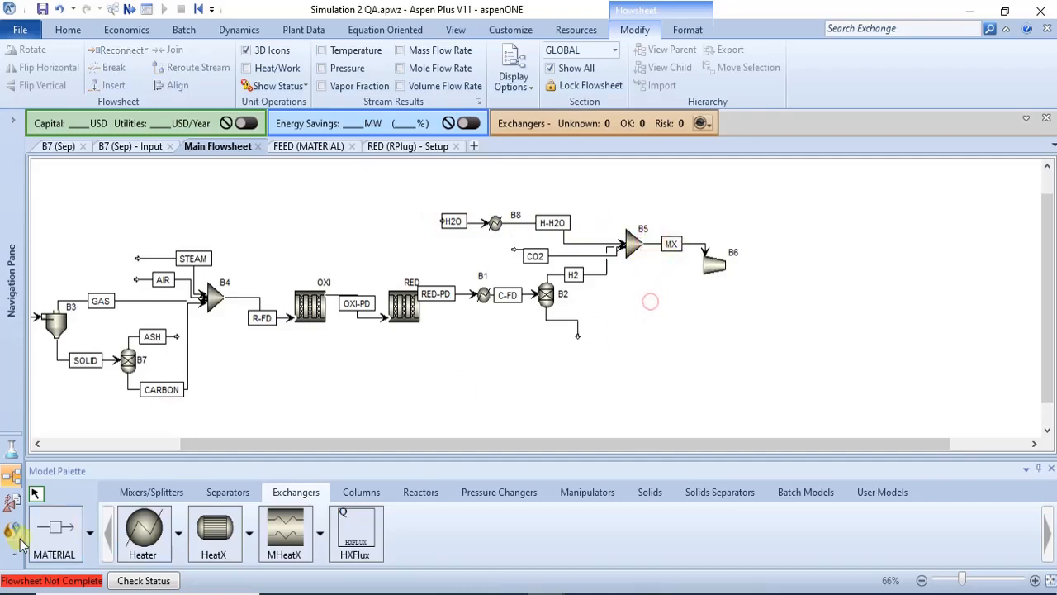
Add a material stream named P-FEED from the outlet of compressor B6.
left_click(51, 535)
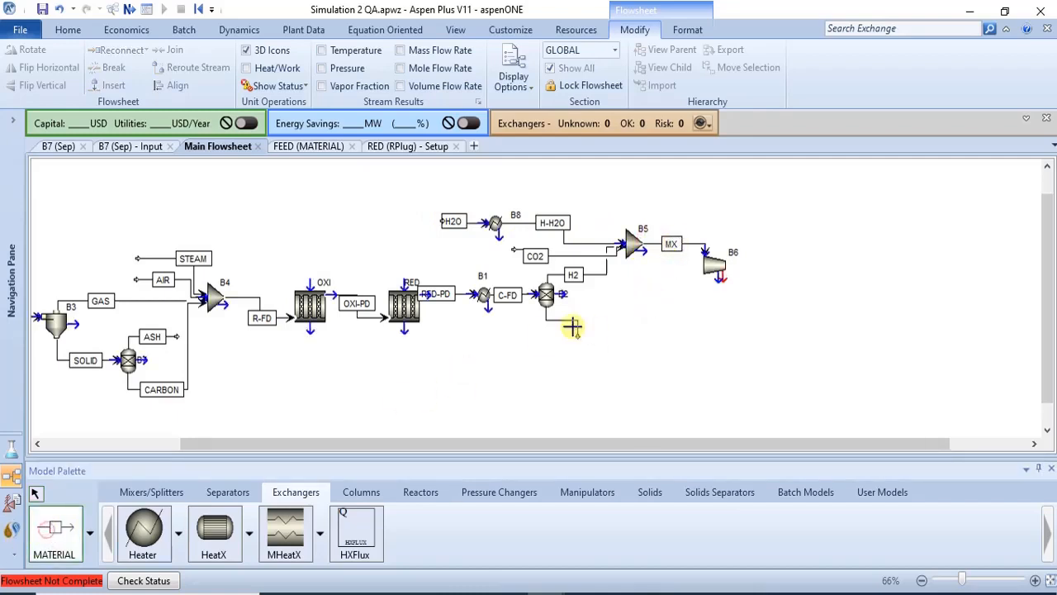
left_click(721, 285)
left_click(784, 296)
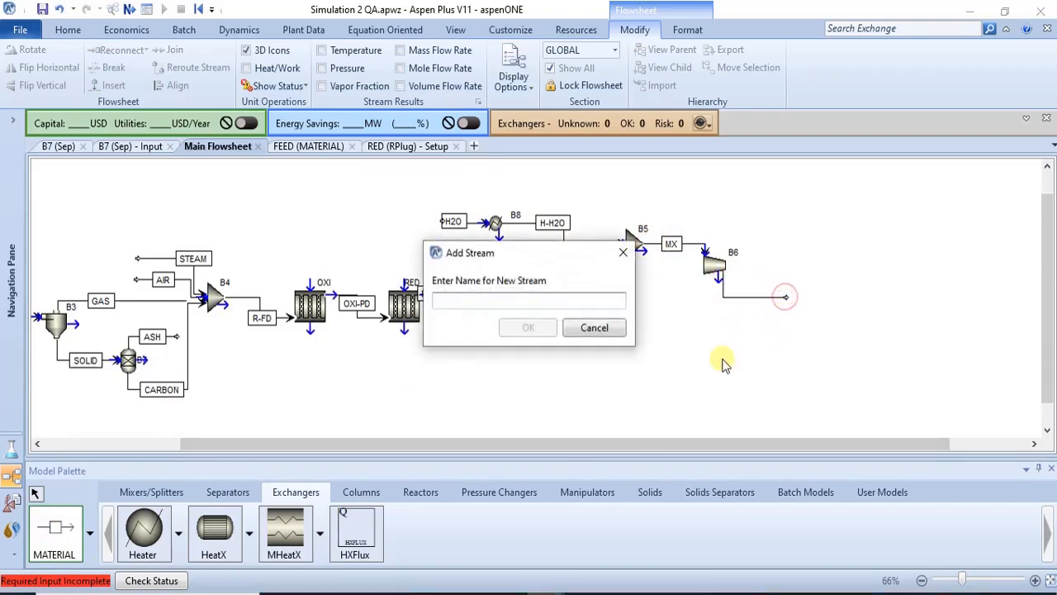
type("P-FEED")
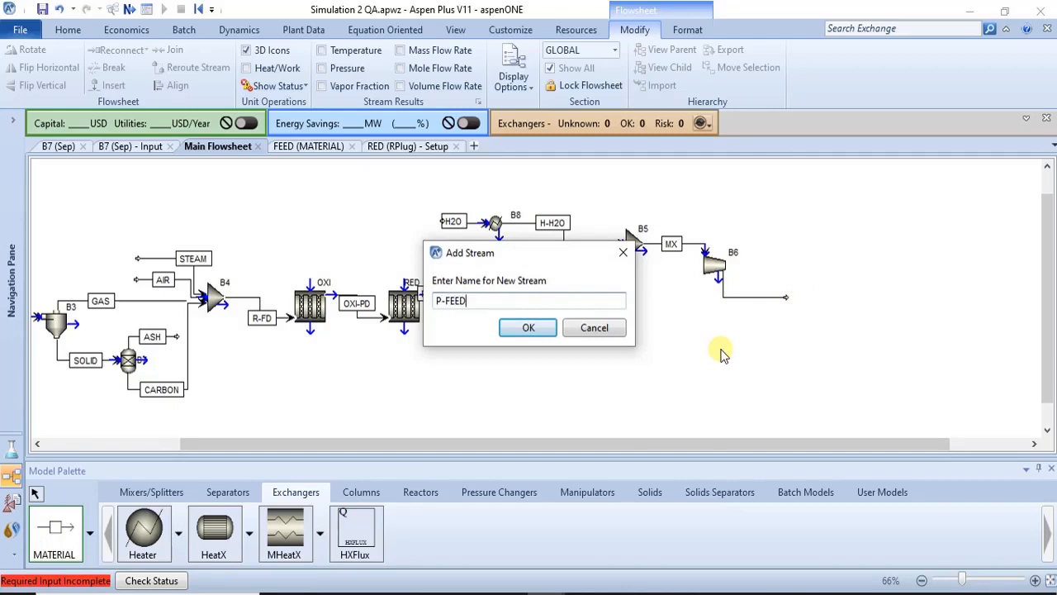
left_click(529, 328)
right_click(744, 348)
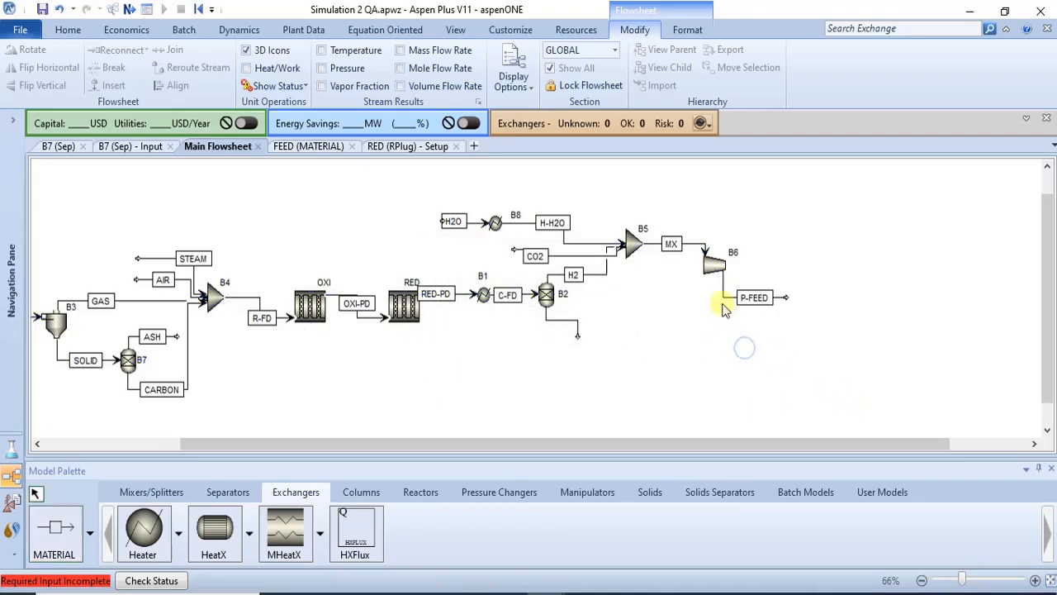
Specify compressor B6 as Isentropic with an isentropic efficiency of 0.85.
left_click(712, 264)
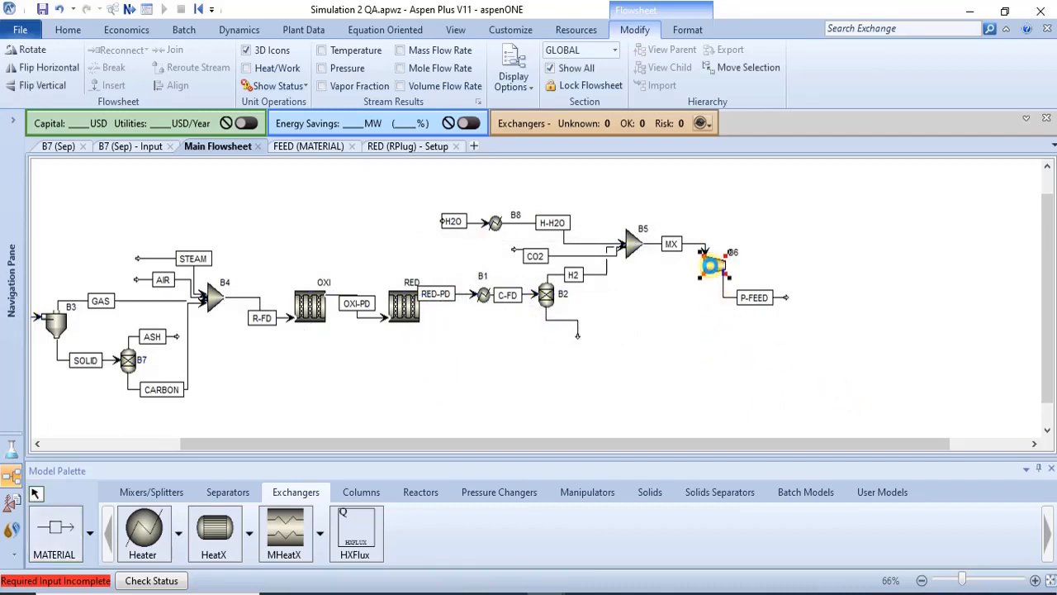
double_click(712, 264)
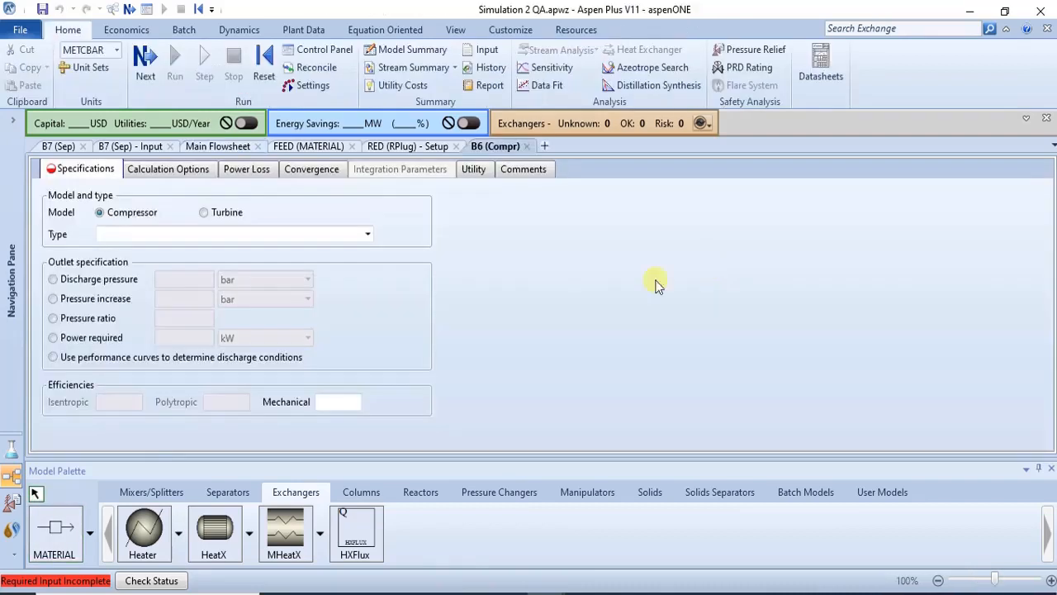
left_click(366, 233)
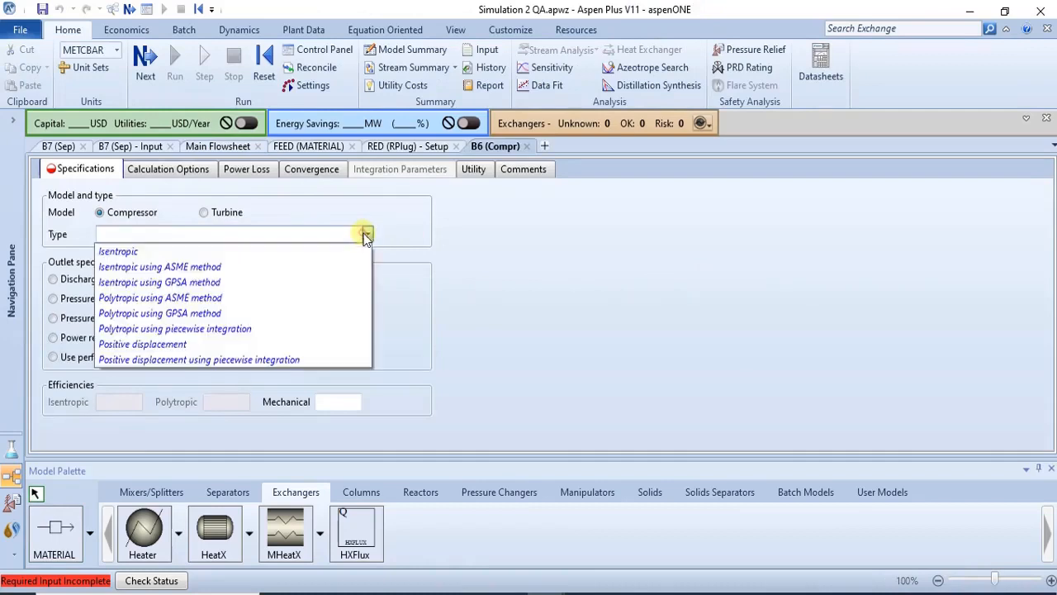
left_click(306, 256)
left_click(107, 399)
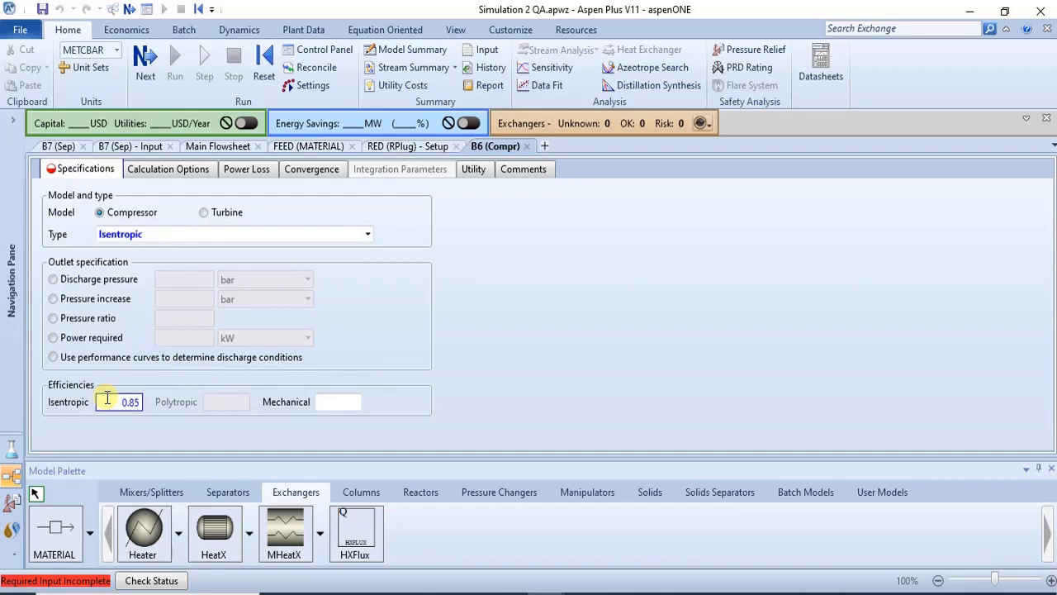
type("0.85")
key("Return")
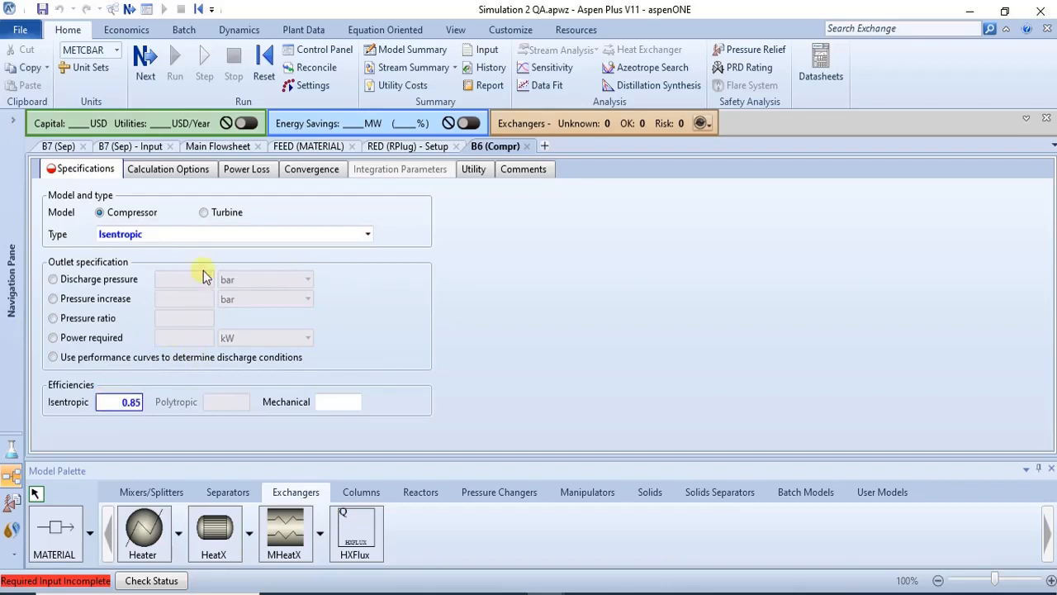
Set the outlet specification of compressor B6 to a discharge pressure of 60 bar.
left_click(54, 281)
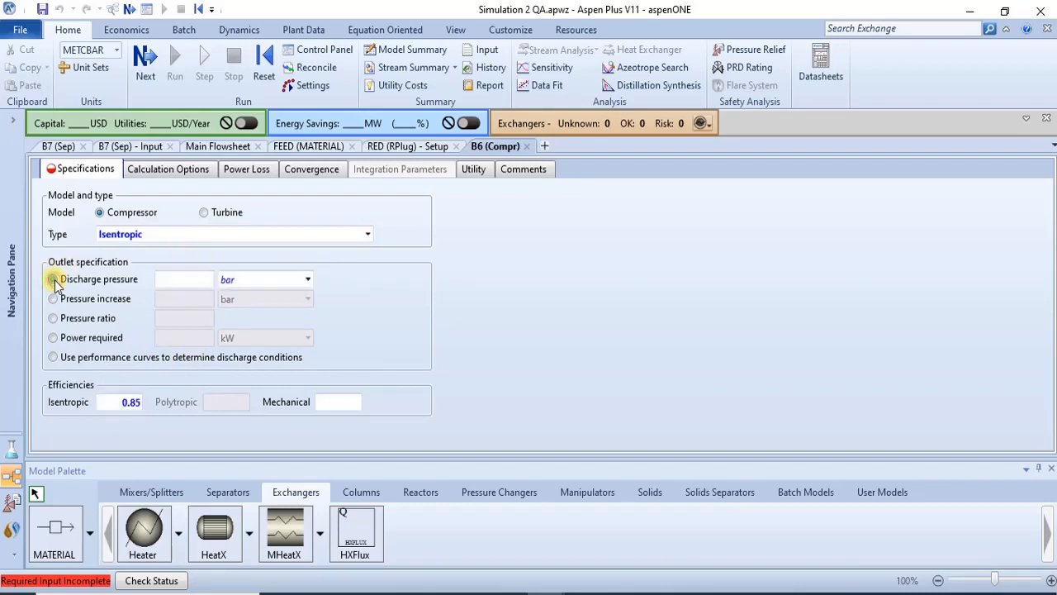
left_click(178, 282)
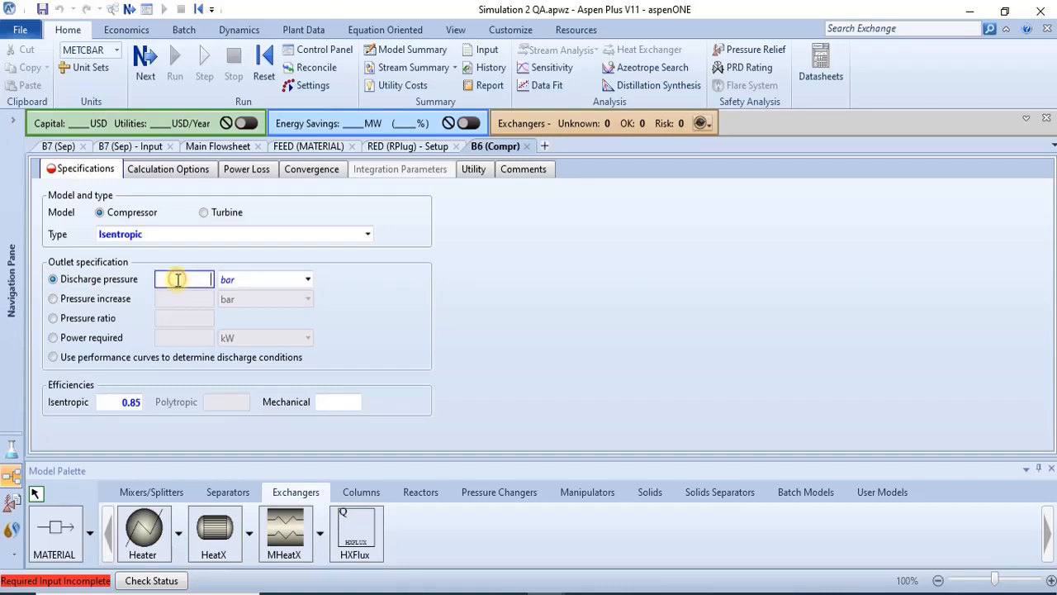
mouse_move(318, 592)
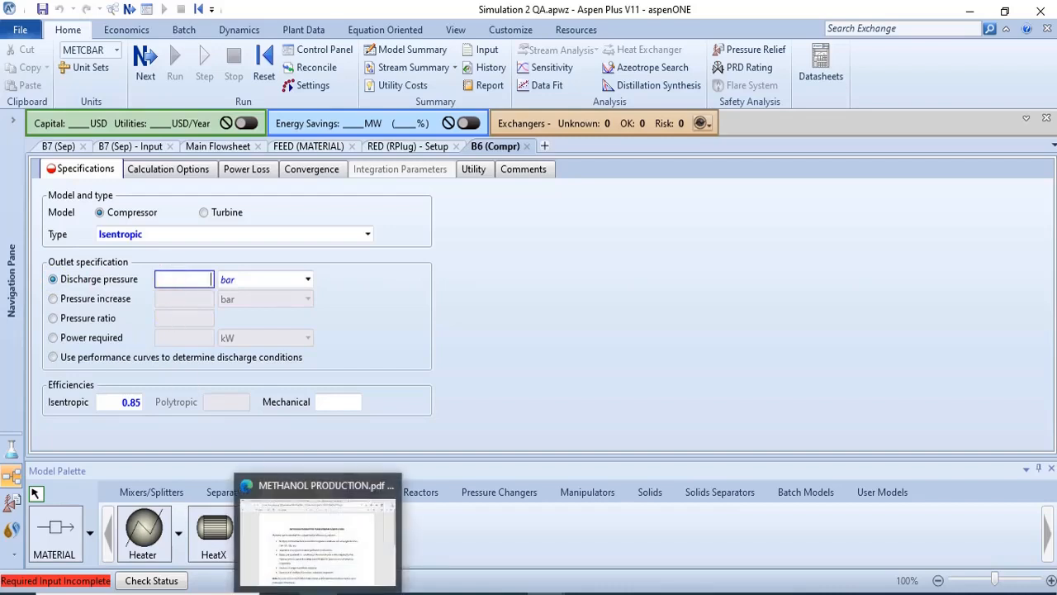
left_click(337, 518)
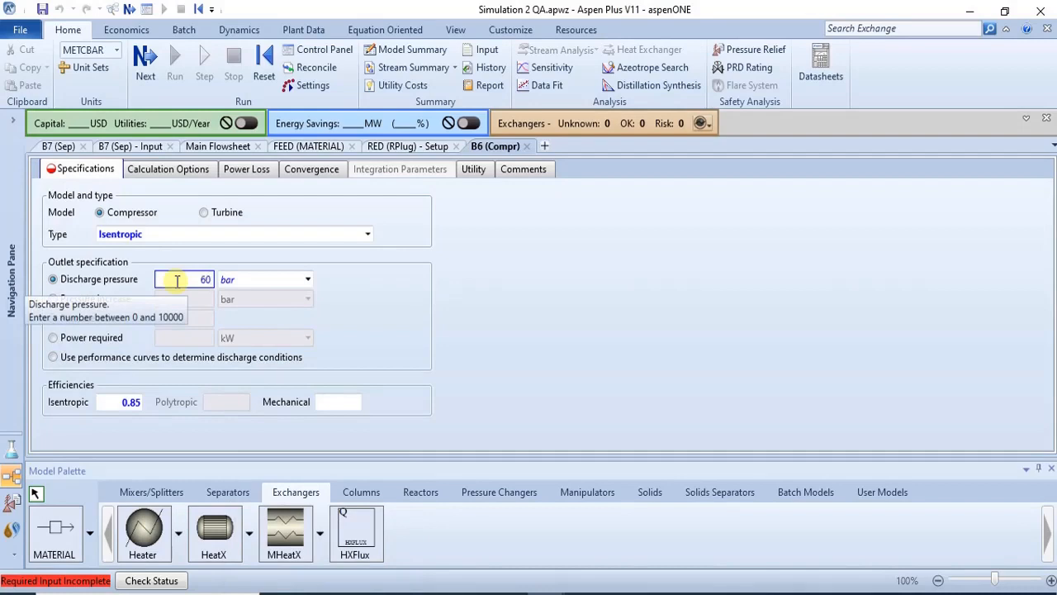
key("Return")
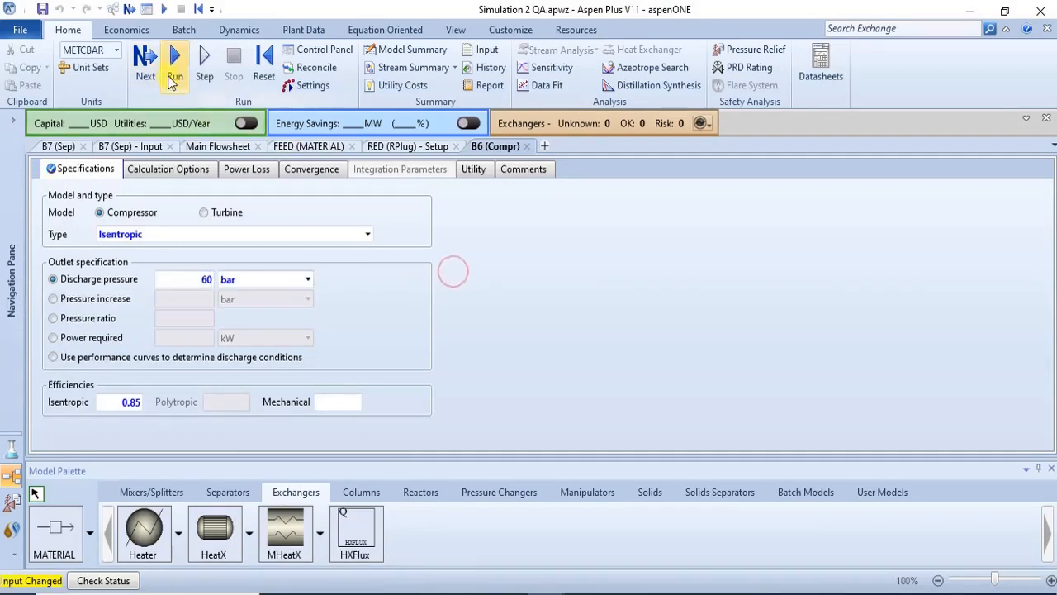
Run the simulation and check the run status and the detailed status messages of compressor B6.
left_click(173, 63)
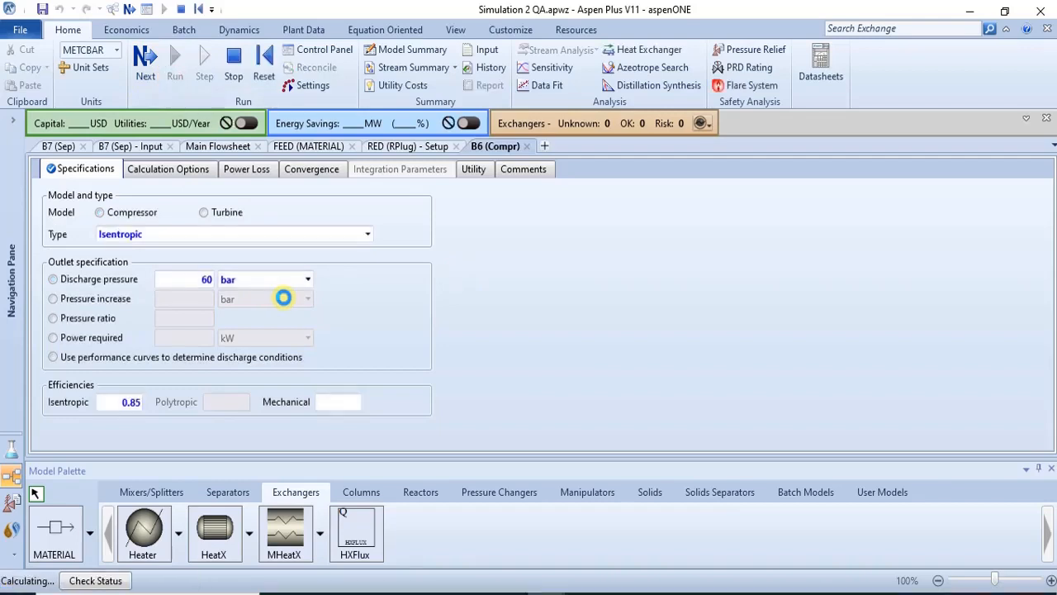
left_click(641, 199)
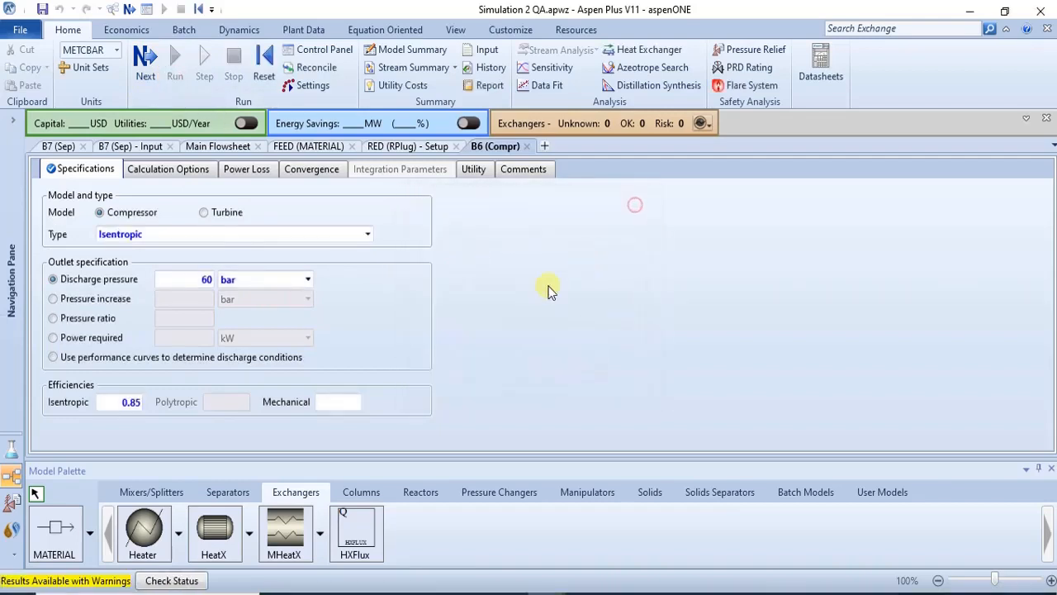
left_click(171, 581)
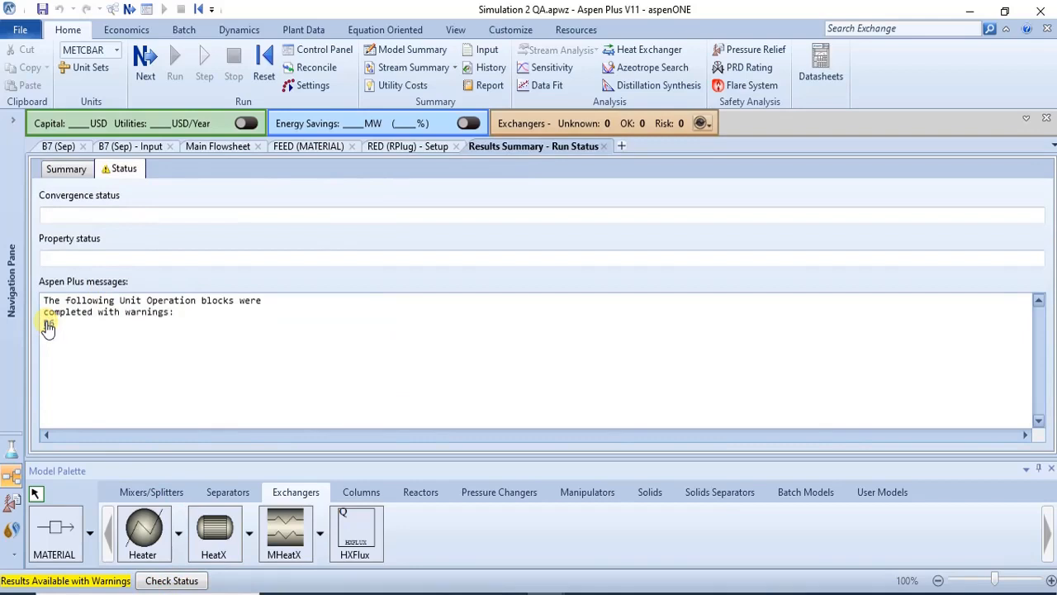
left_click(48, 325)
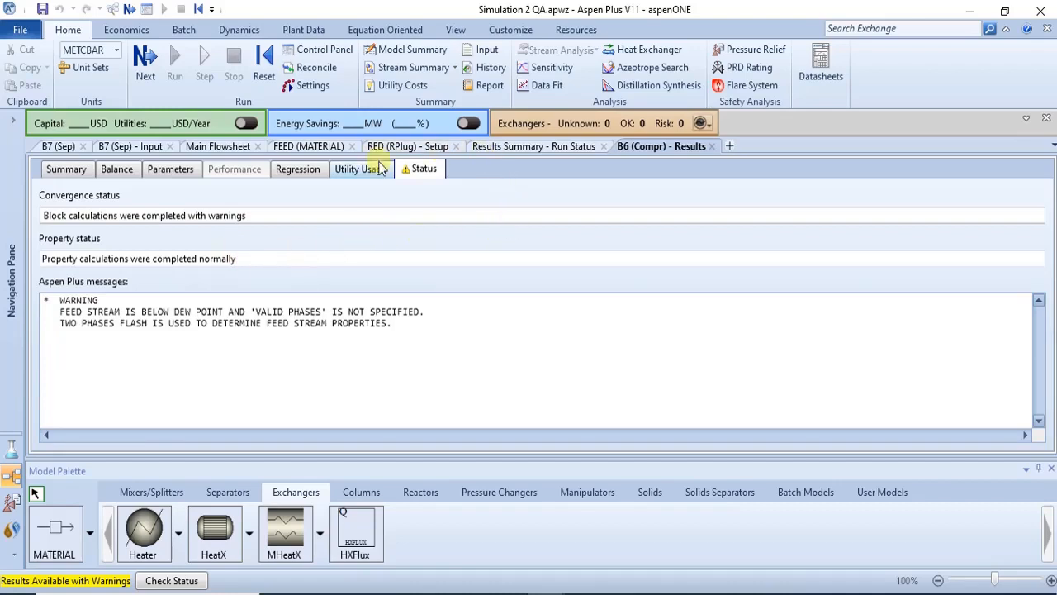
left_click(227, 146)
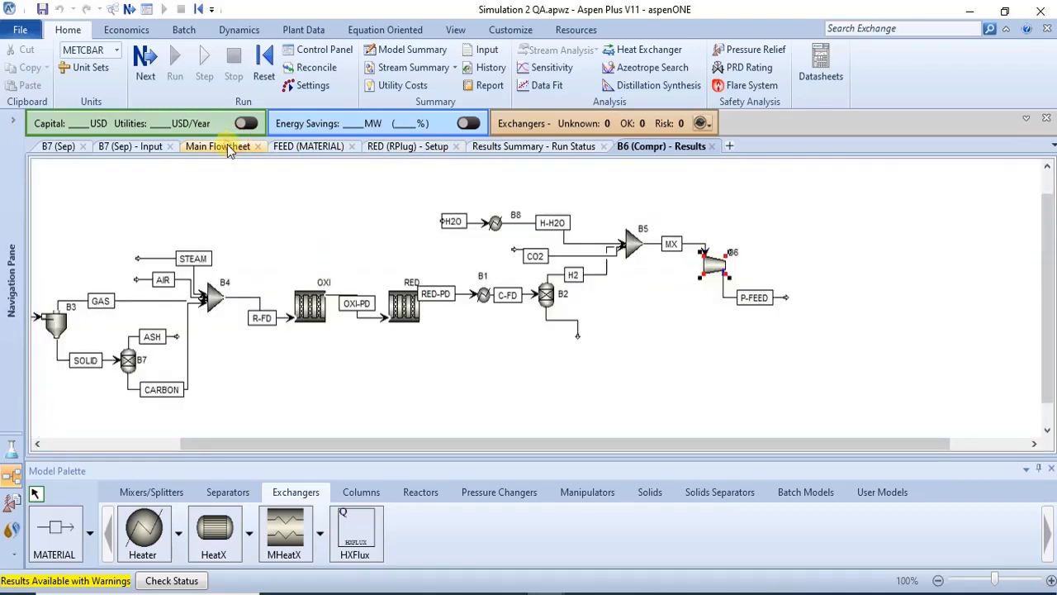
left_click(708, 346)
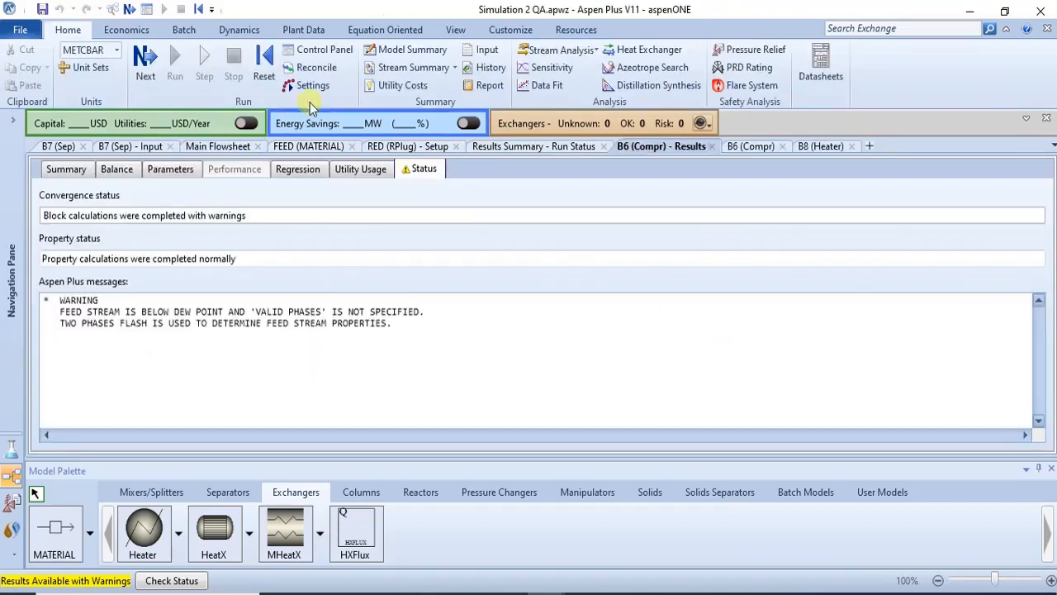
Disconnect the destination of the H-H2O stream from mixer B5, leaving its end free, and rerun the simulation.
left_click(229, 151)
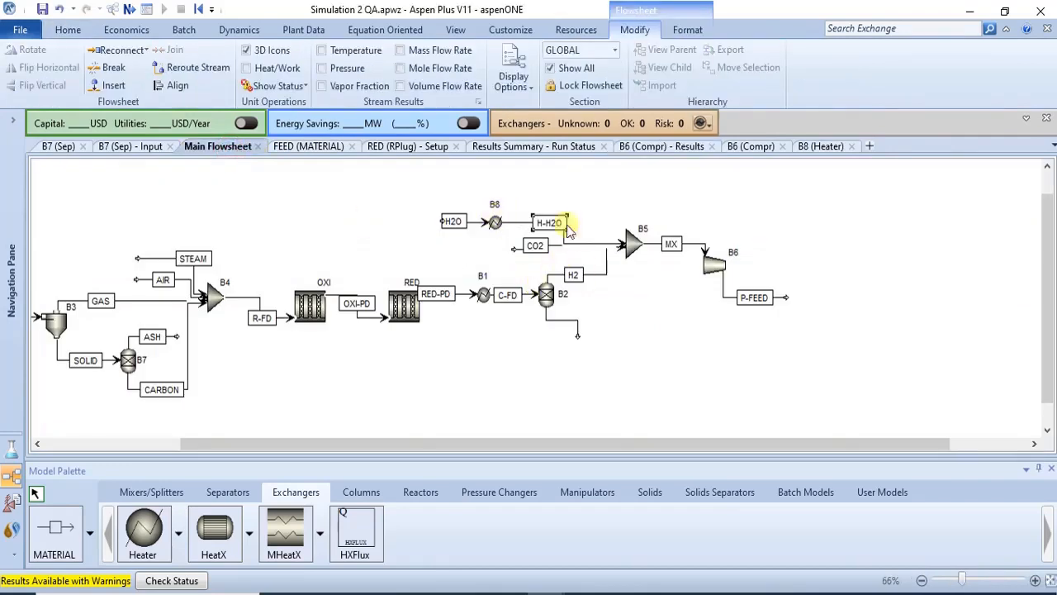
mouse_move(580, 250)
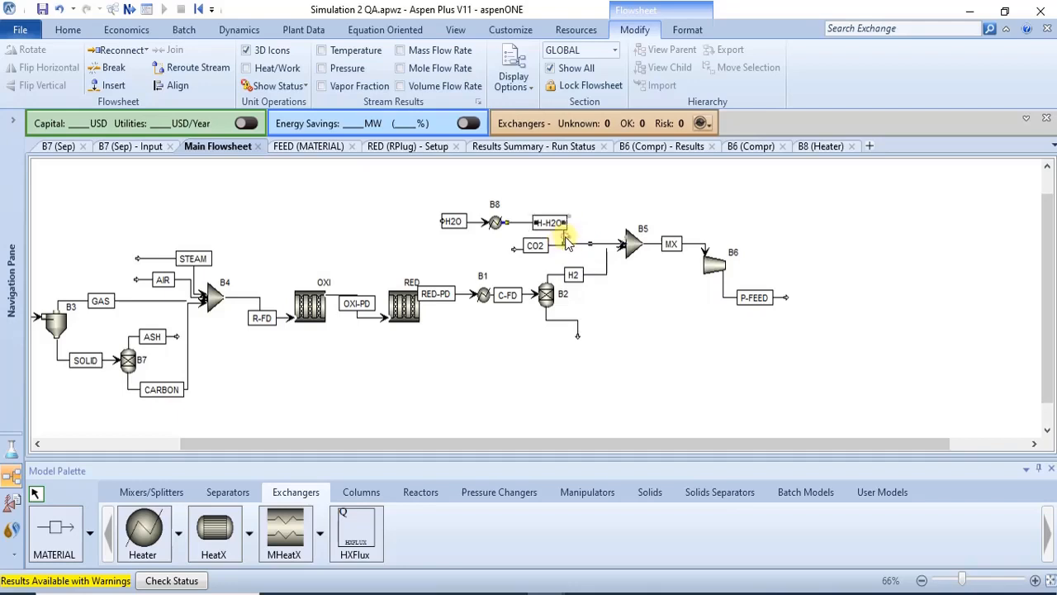
left_click(118, 49)
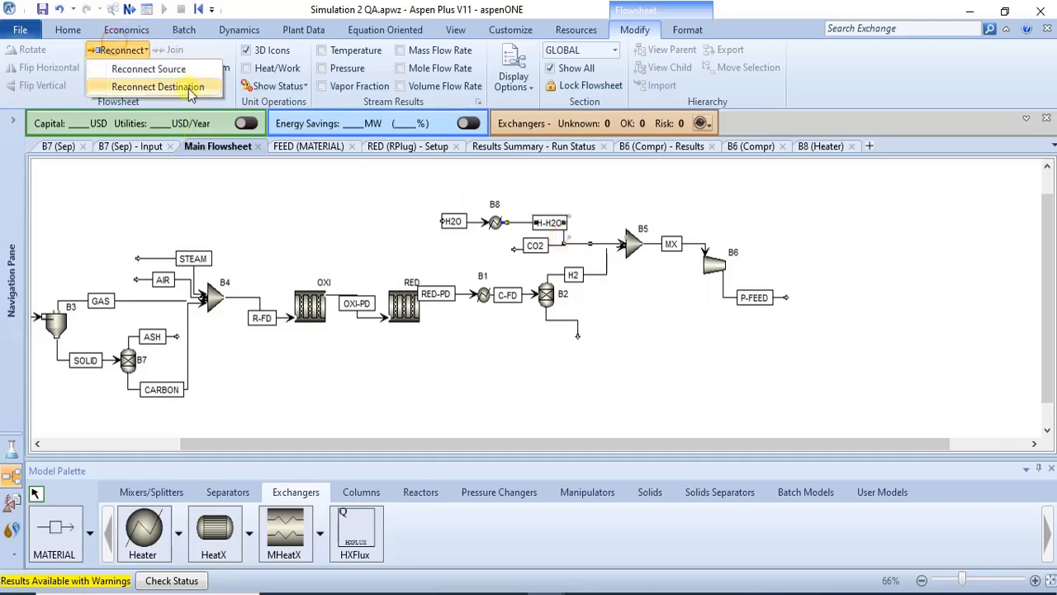
left_click(188, 88)
left_click(589, 220)
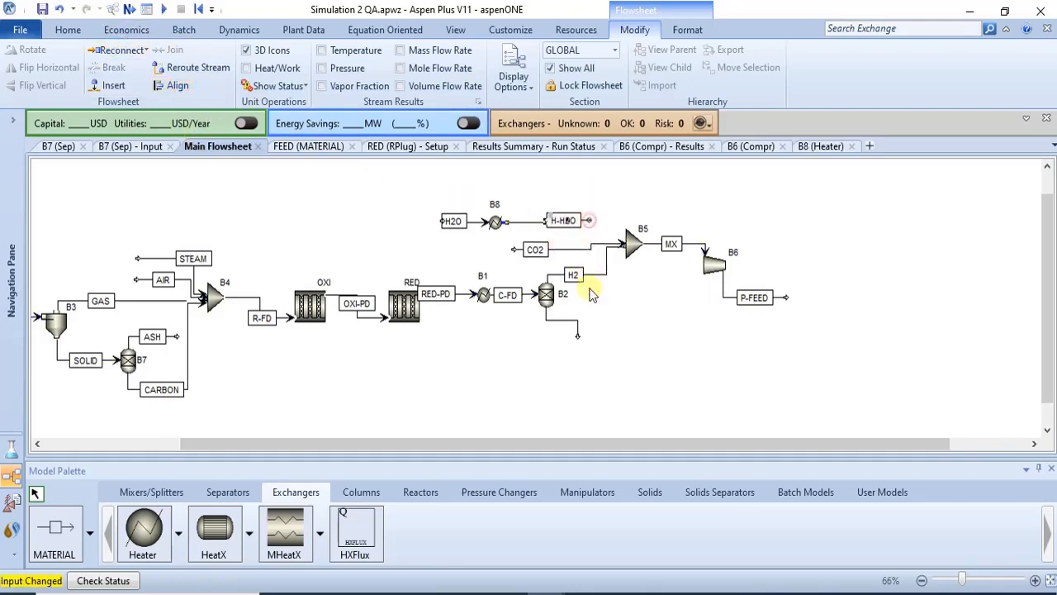
left_click(661, 301)
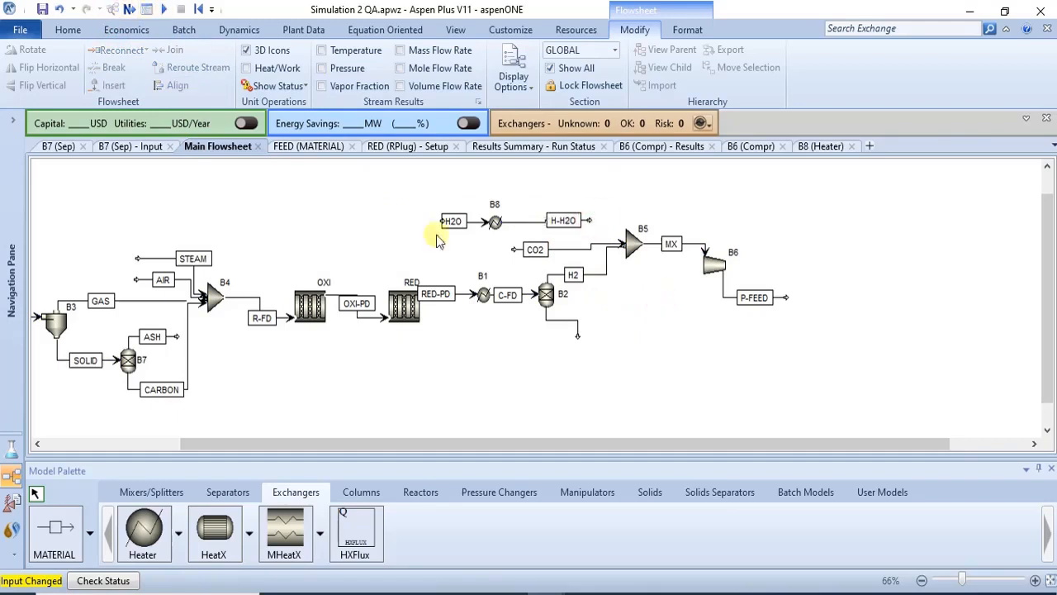
left_click(165, 10)
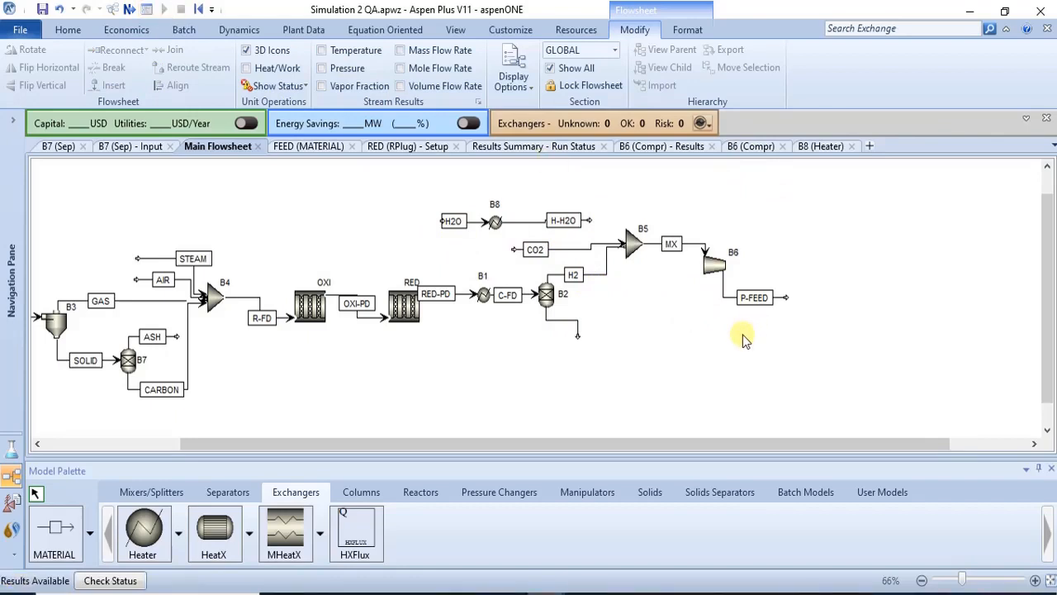
Examine the component mass flows in the results of the H2 stream leaving separator B2.
double_click(607, 271)
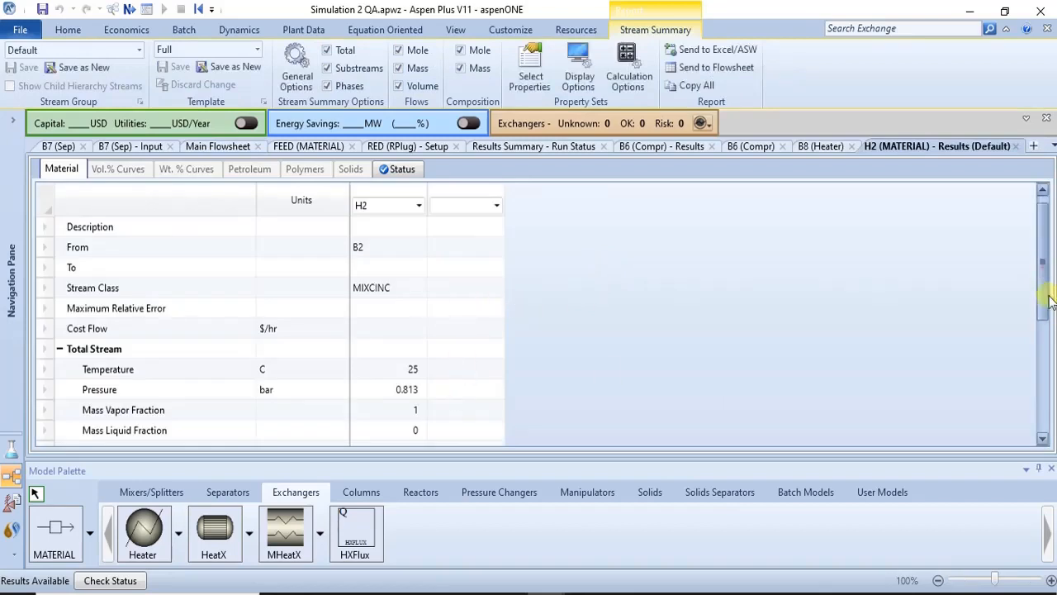
left_click(1047, 302)
left_click(72, 308)
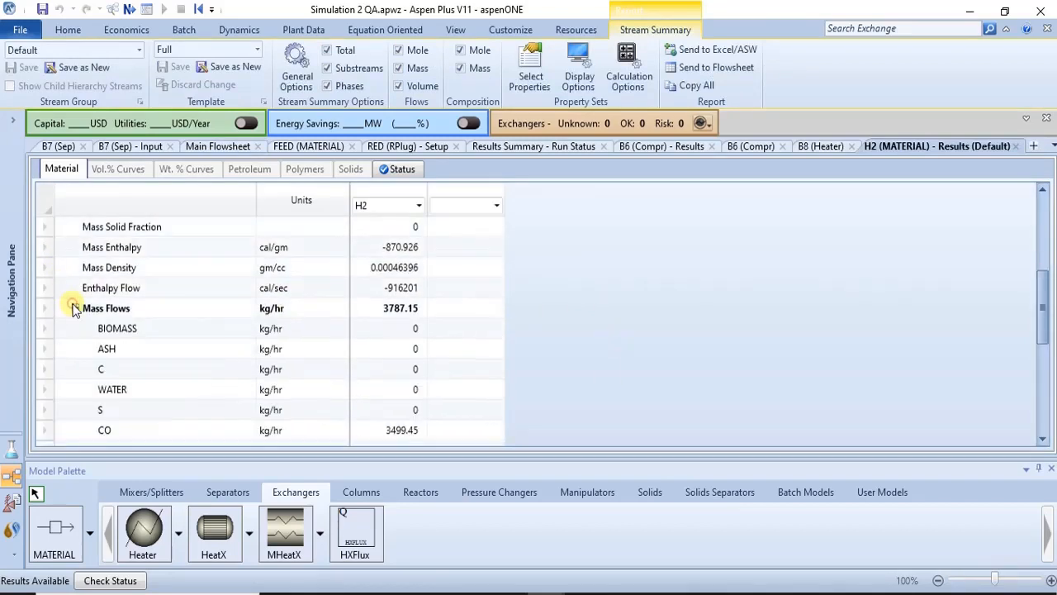
left_click_drag(1039, 302, 1049, 373)
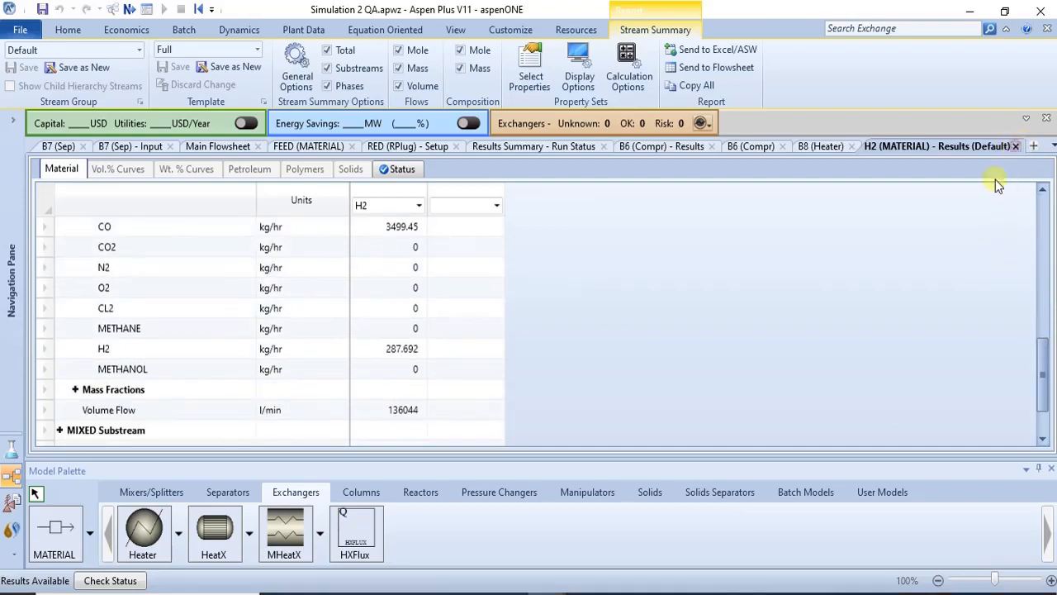
left_click(1017, 146)
Rename the H2 stream leaving separator B2 as SYNGAS.
left_click(728, 336)
left_click(576, 276)
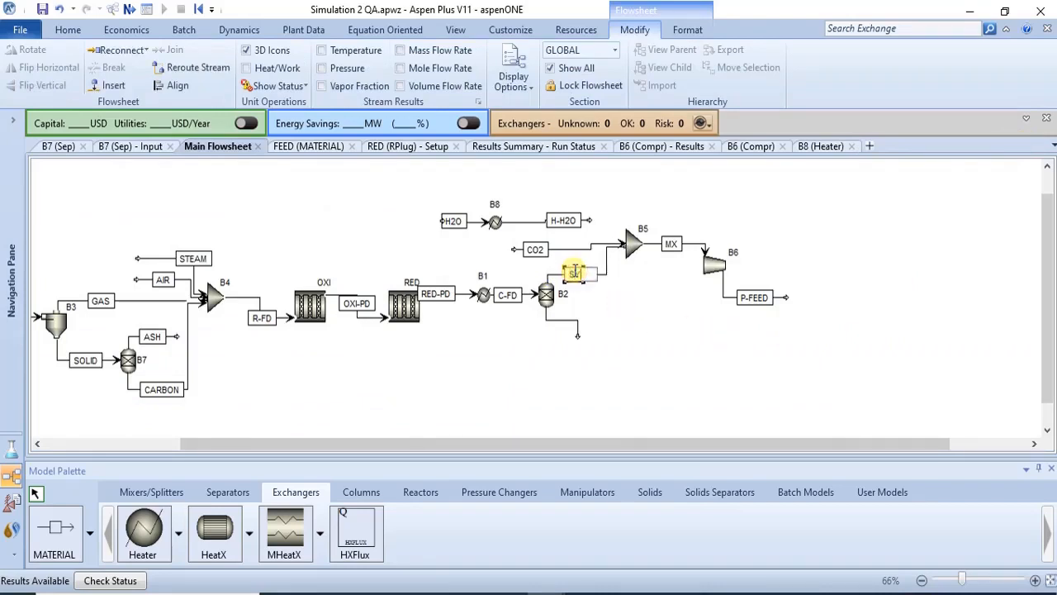
type("SYNGAS")
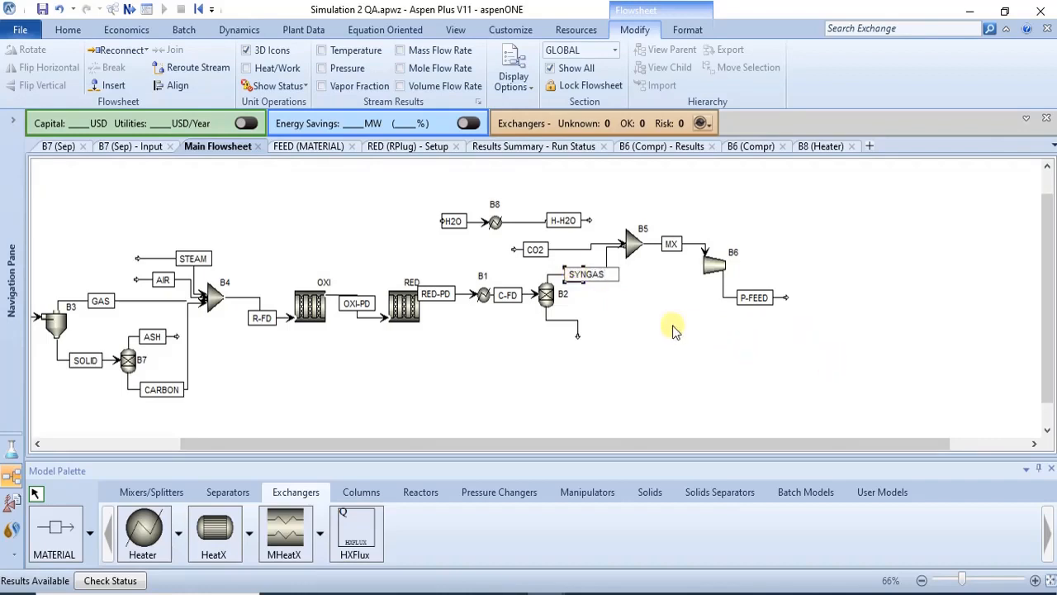
left_click(648, 324)
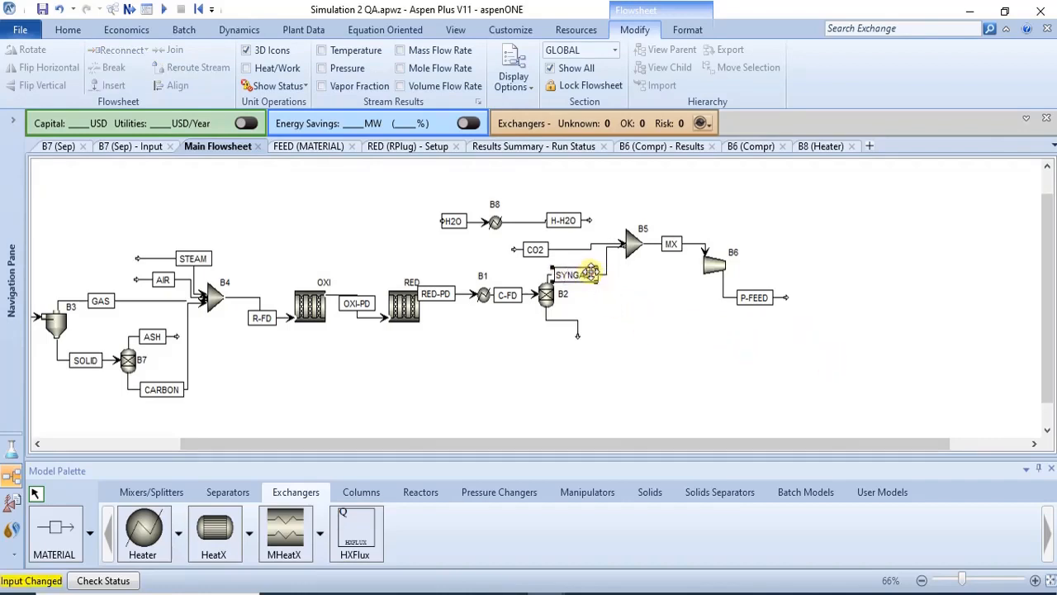
left_click(606, 298)
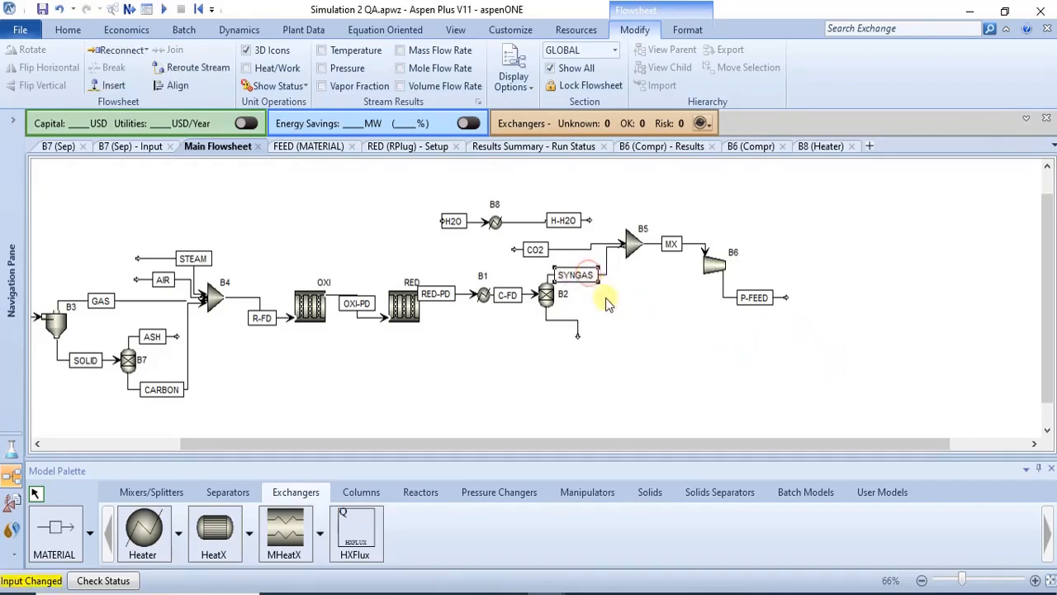
Disconnect the H2O stream from the inlet of heater B8, leaving the stream's end free.
left_click(479, 221)
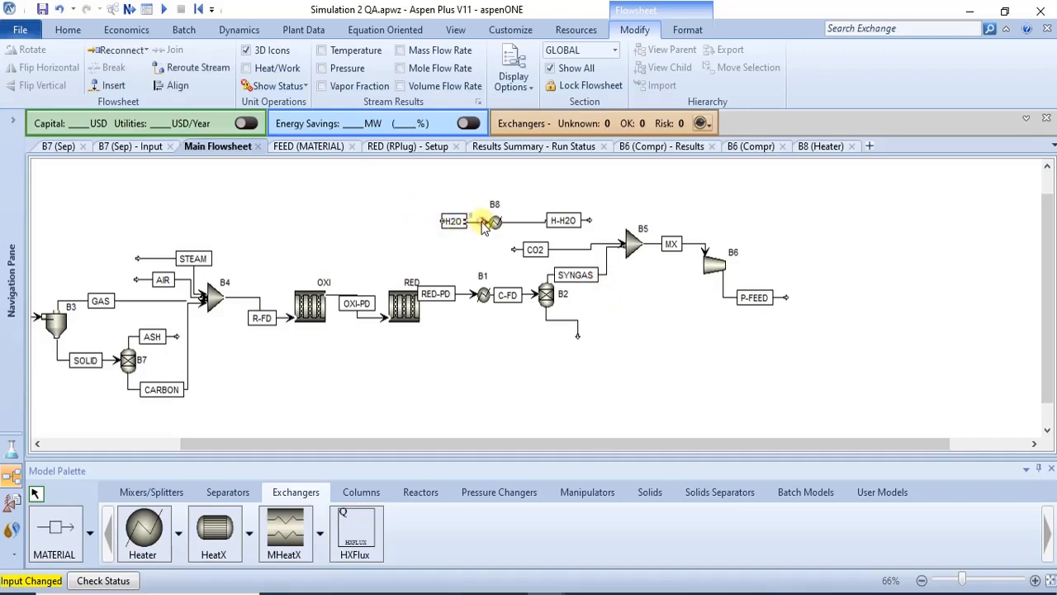
left_click(144, 49)
left_click(157, 71)
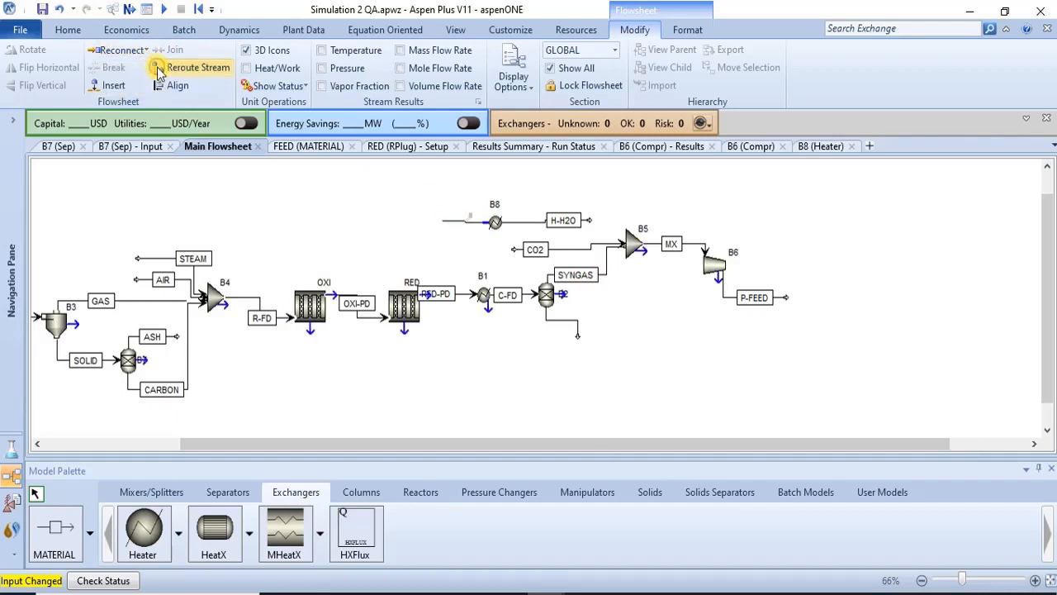
left_click(467, 227)
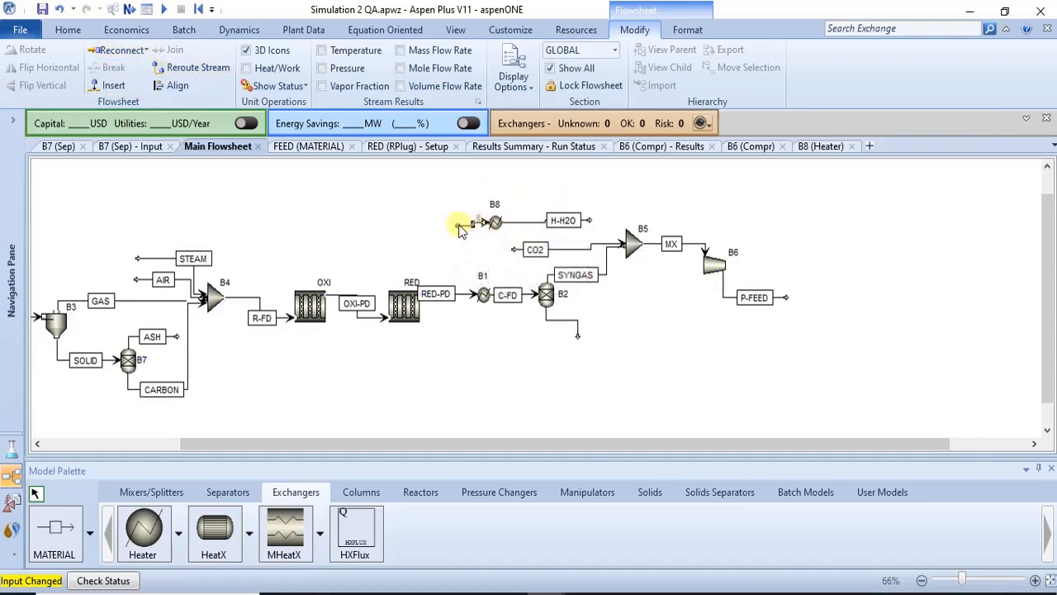
left_click(422, 223)
left_click(145, 50)
left_click(124, 76)
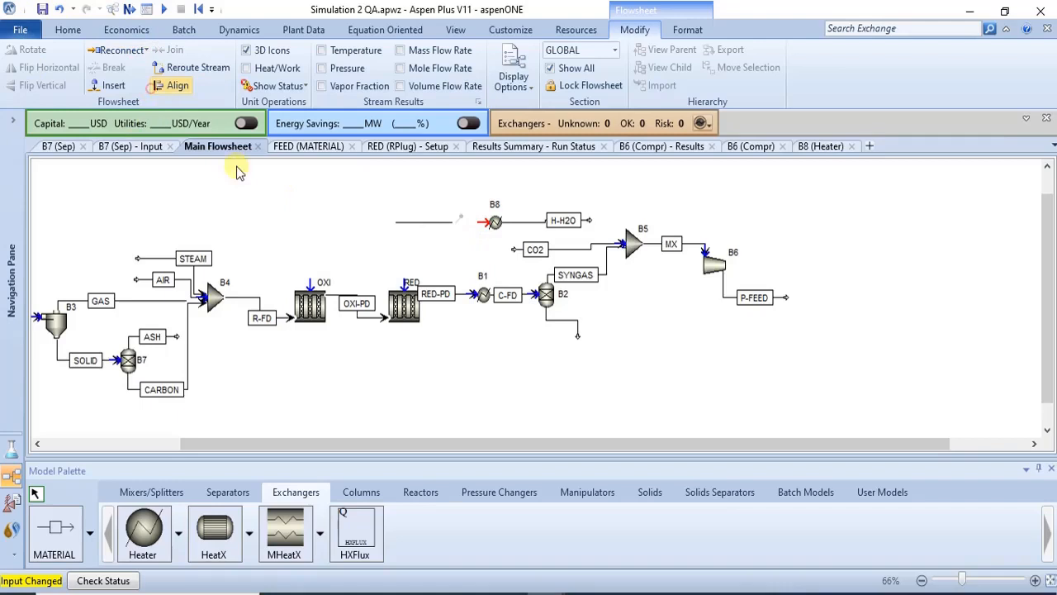
left_click(437, 197)
Move heater B8 with its H-H2O stream and the detached H2O stream apart to open a gap between them.
left_click_drag(462, 189, 605, 229)
left_click_drag(495, 221, 518, 209)
left_click(651, 200)
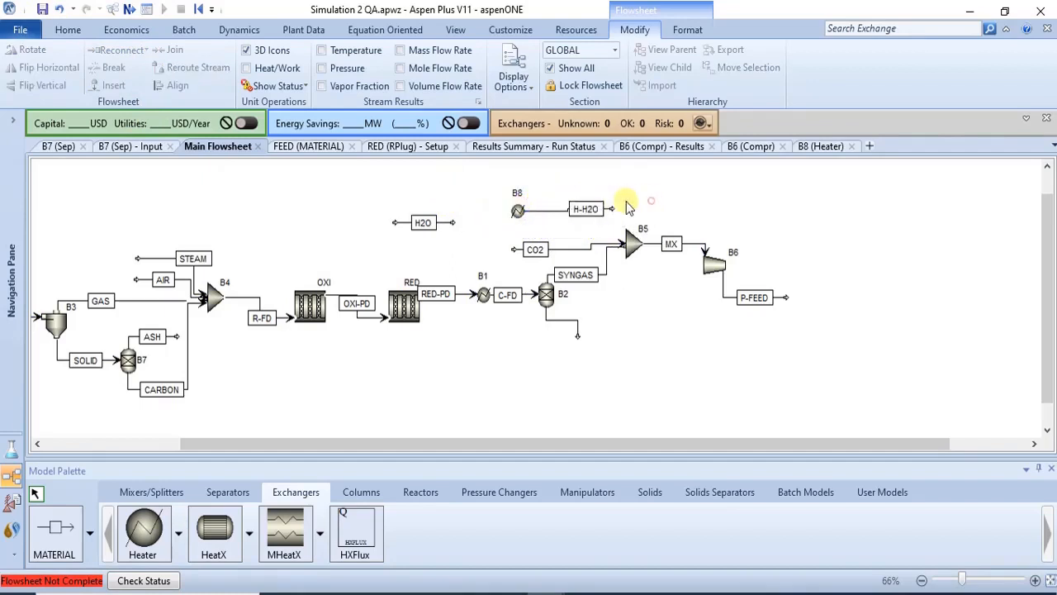
left_click_drag(368, 187, 485, 232)
left_click_drag(419, 218, 332, 206)
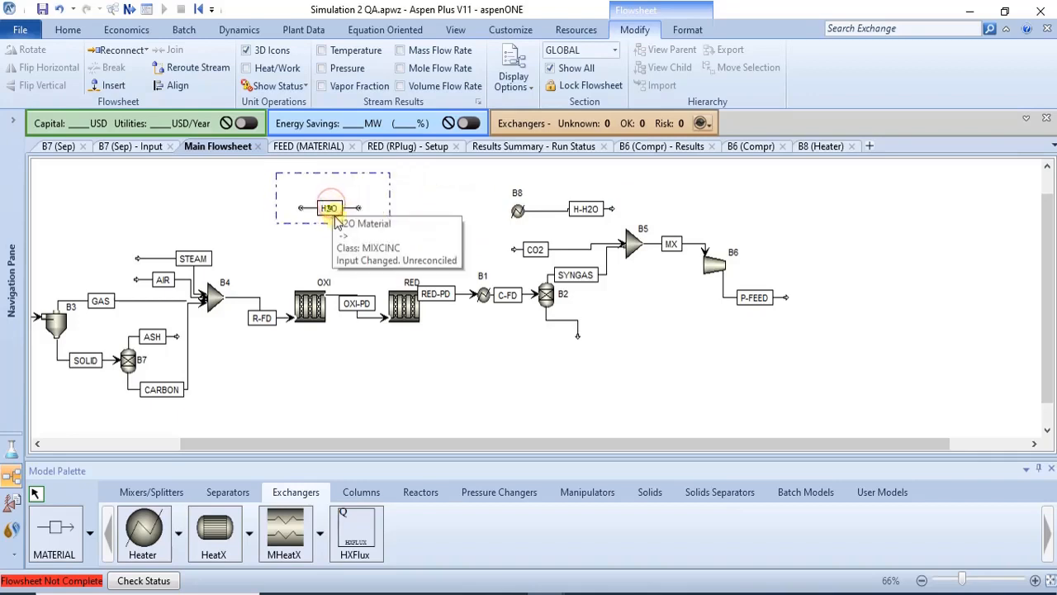
left_click(318, 244)
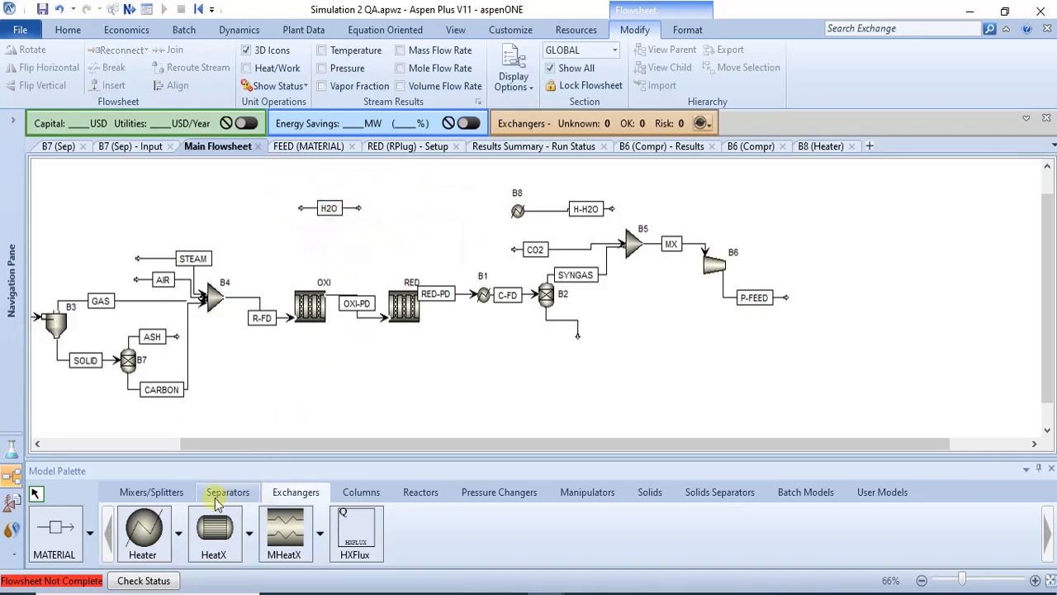
Add a Pump block between the H2O stream and heater B8, accepting the default block name.
left_click(181, 492)
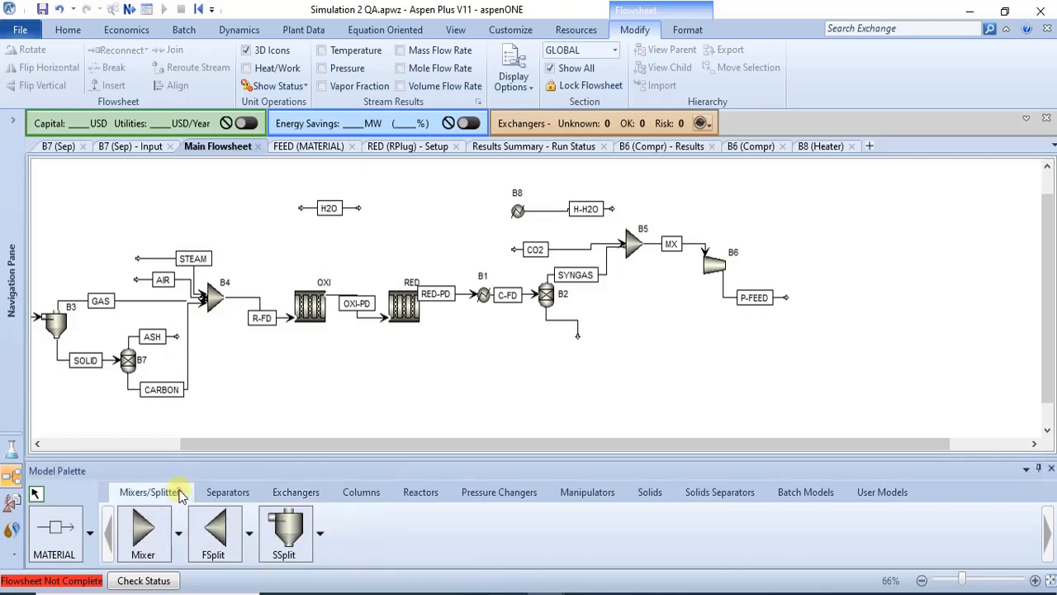
left_click(225, 496)
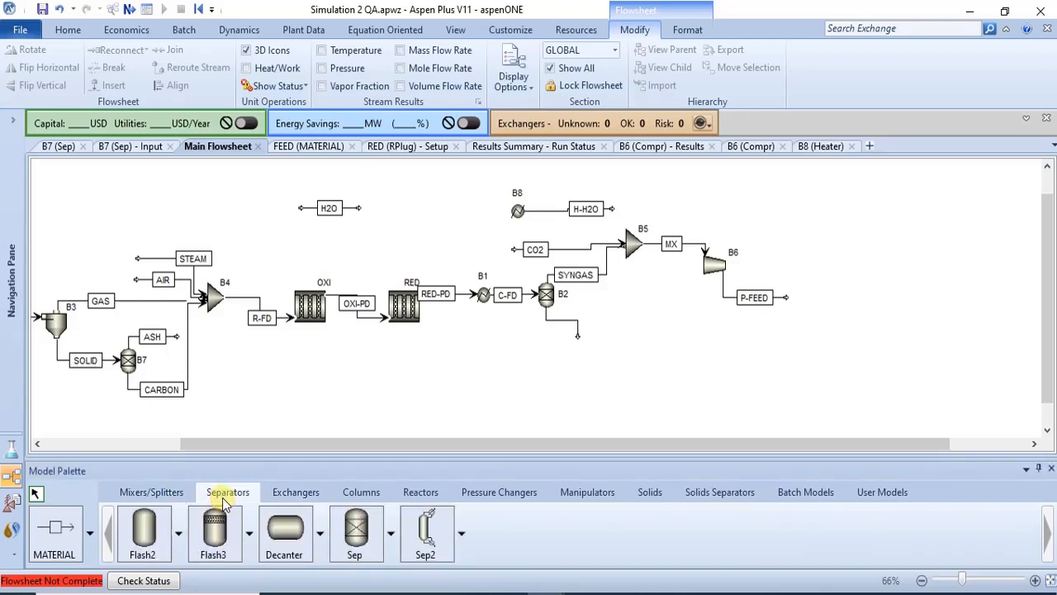
left_click(278, 496)
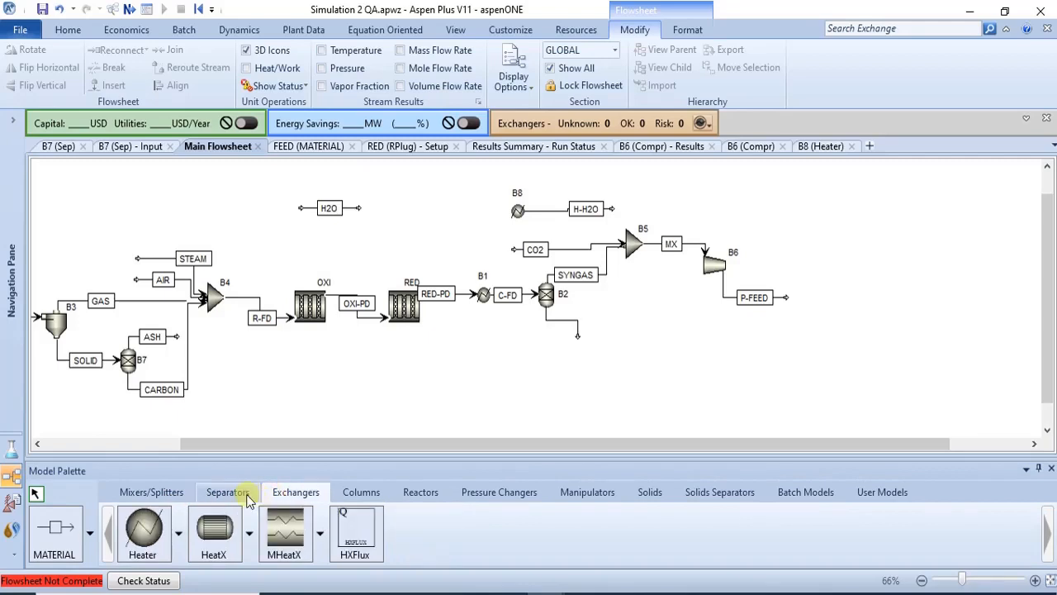
left_click(479, 493)
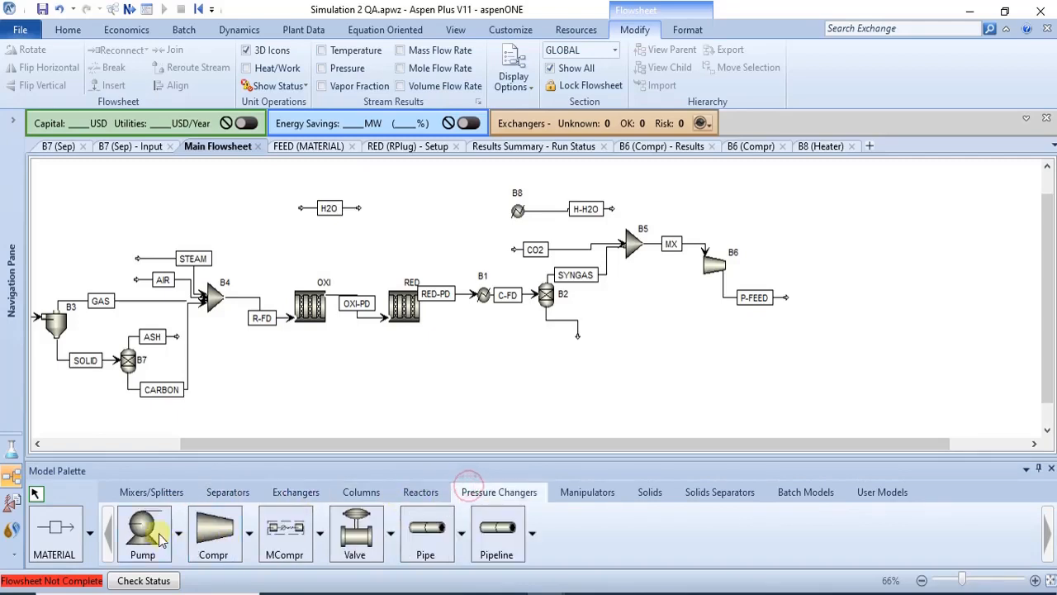
left_click(386, 222)
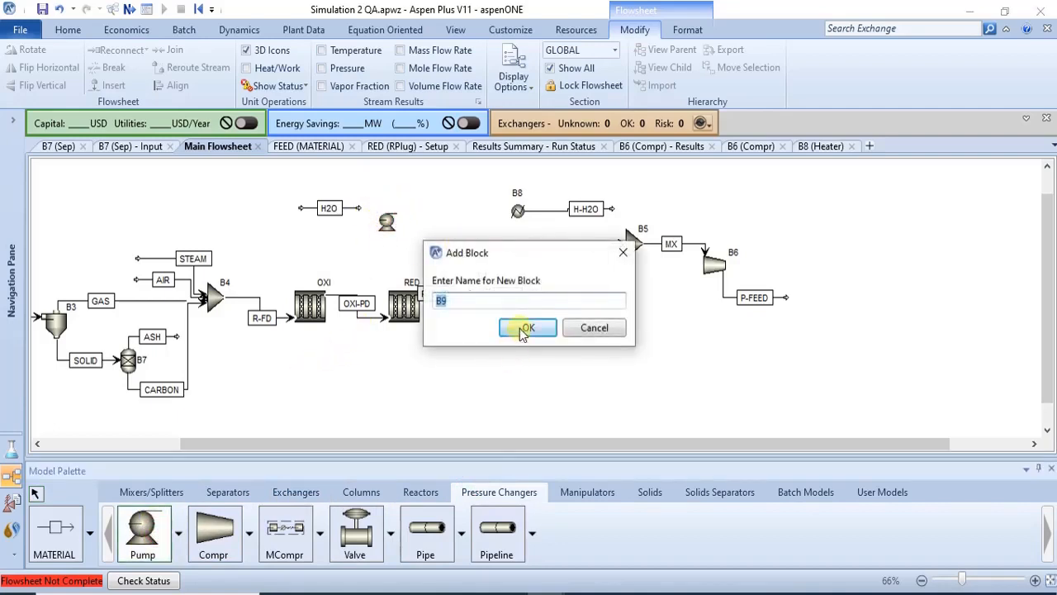
left_click(518, 326)
Draw a material stream from the outlet of pump B9 to a free end and enter a name starting with P.
left_click(54, 530)
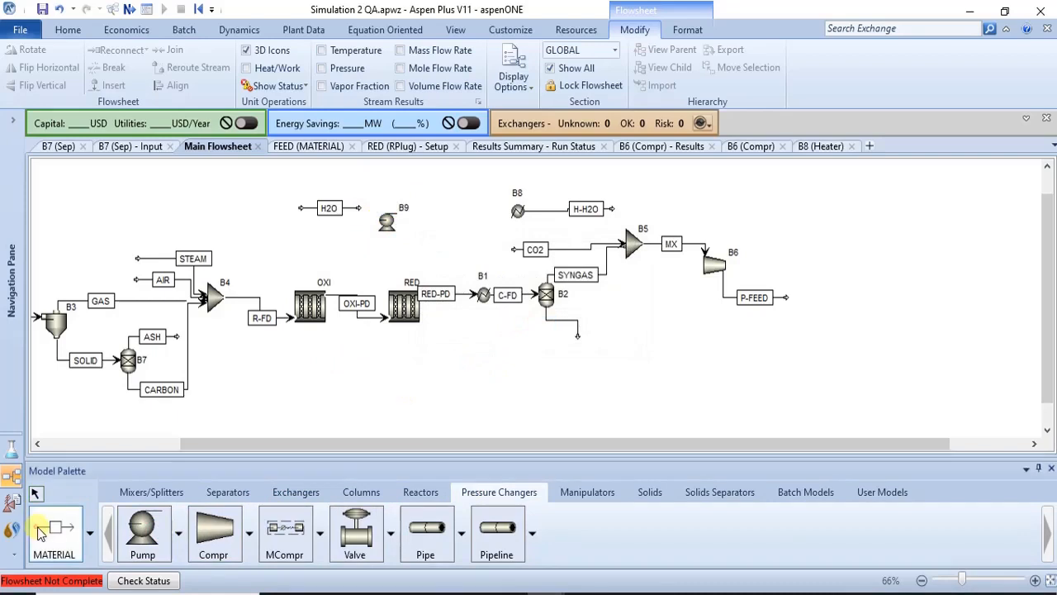
left_click(403, 213)
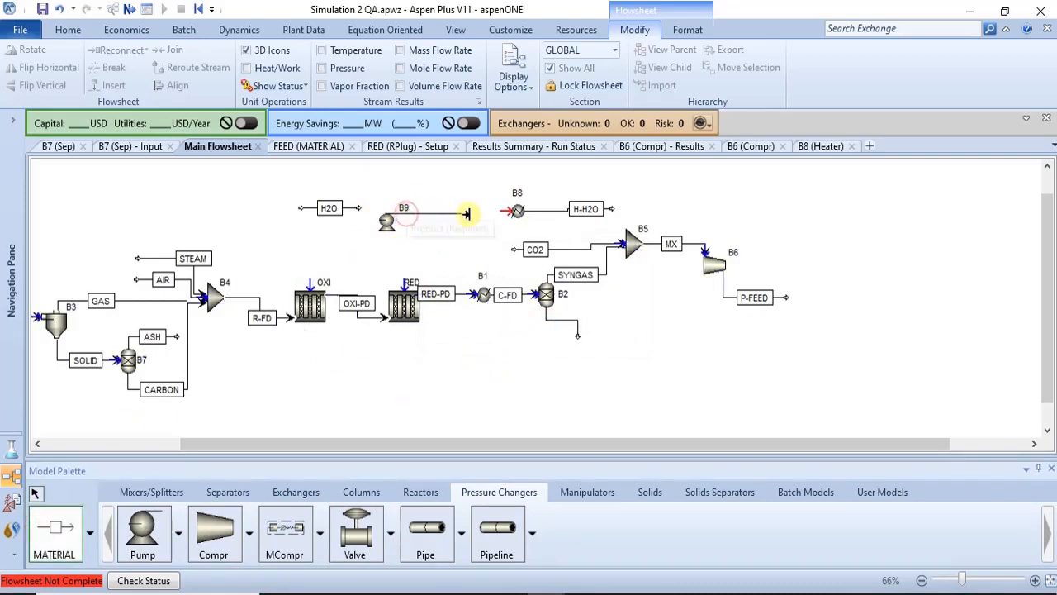
left_click(467, 217)
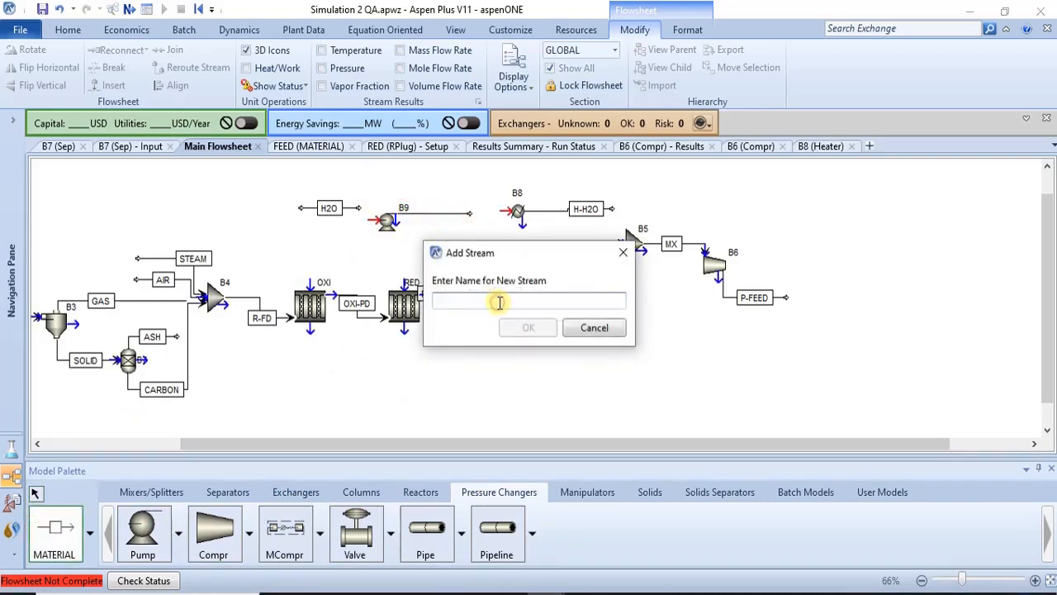
type("P")
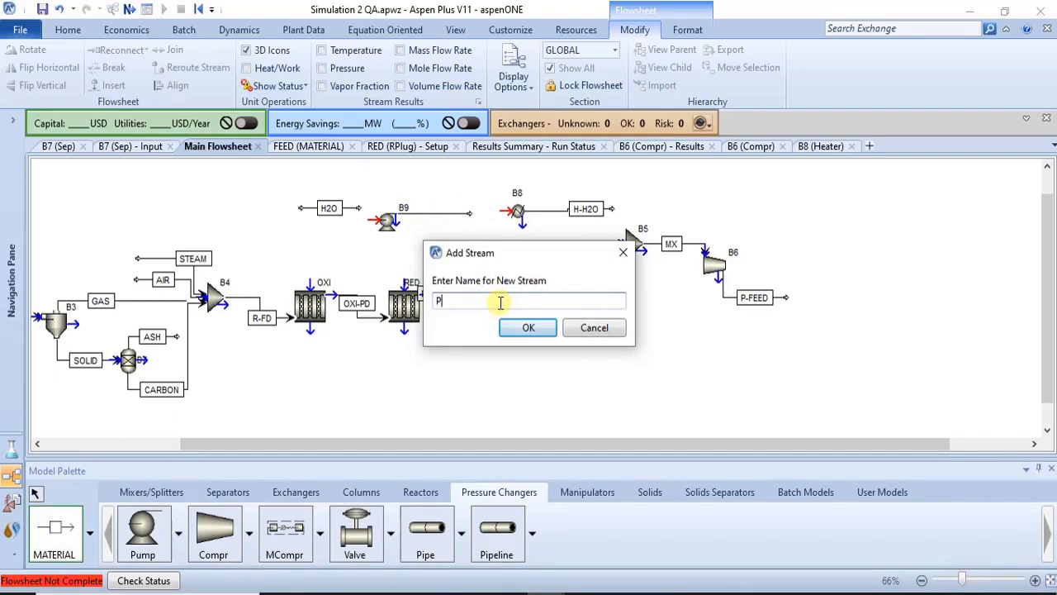